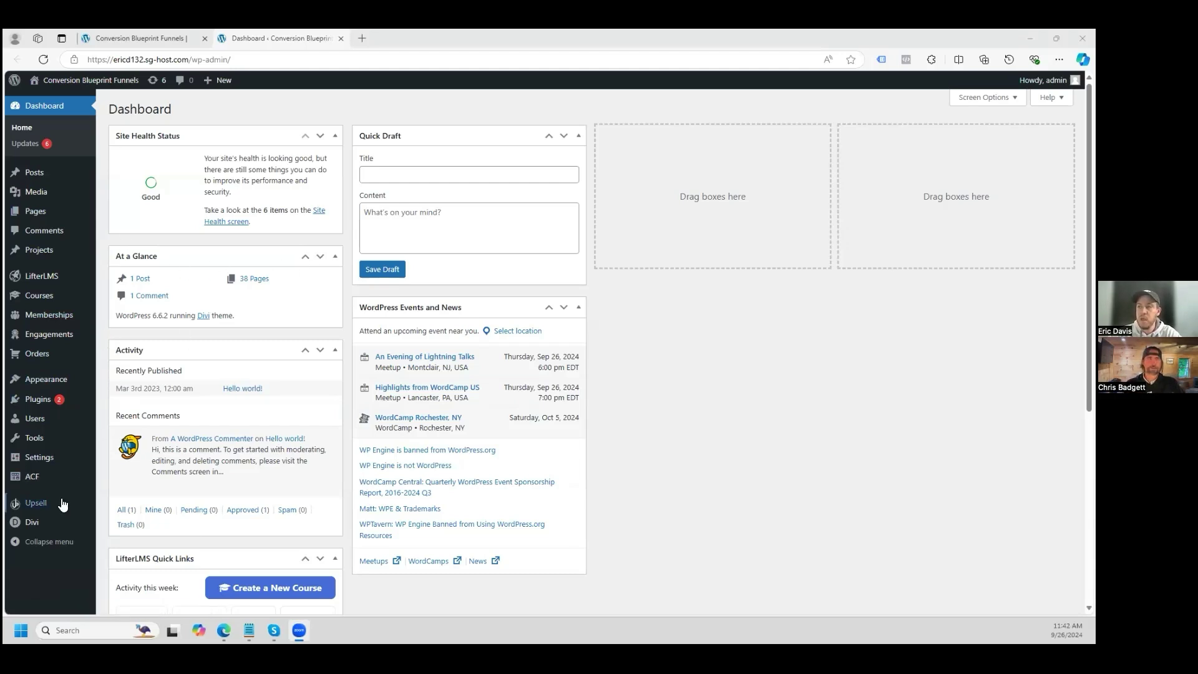
Look over the installed plugins list, then go back to the admin dashboard.
{"action": "mouse_move", "coordinate": [61, 502]}
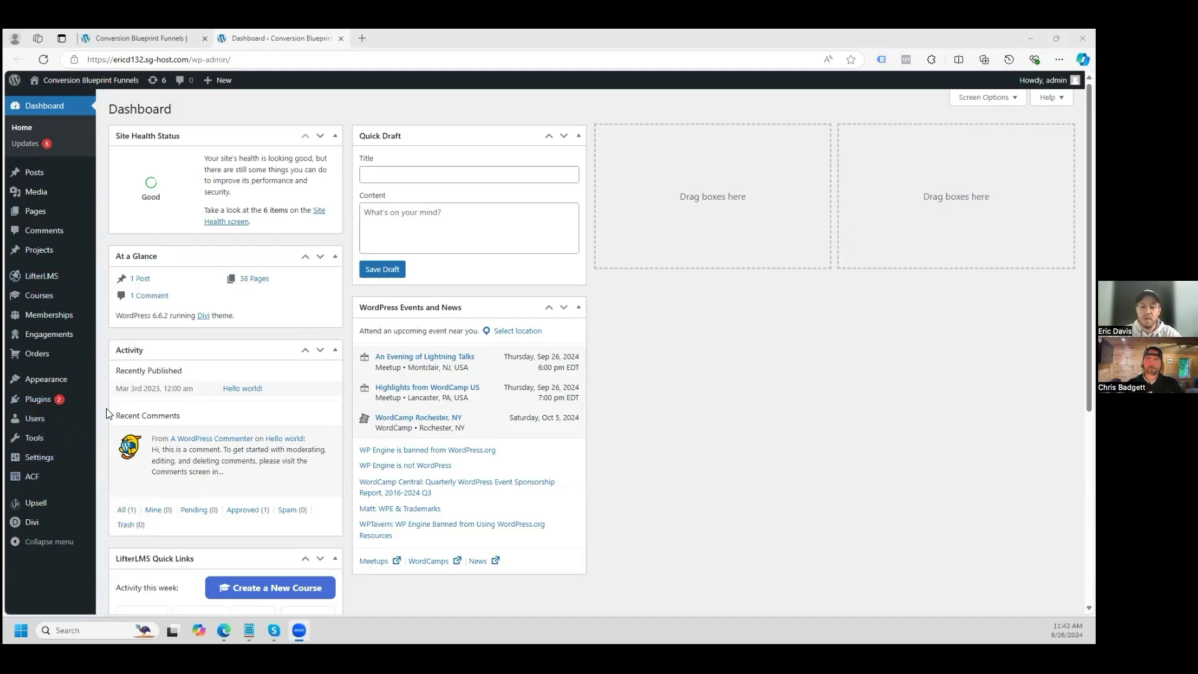
{"action": "left_click", "coordinate": [31, 403]}
{"action": "scroll", "coordinate": [224, 449], "scroll_direction": "down", "scroll_amount": 3}
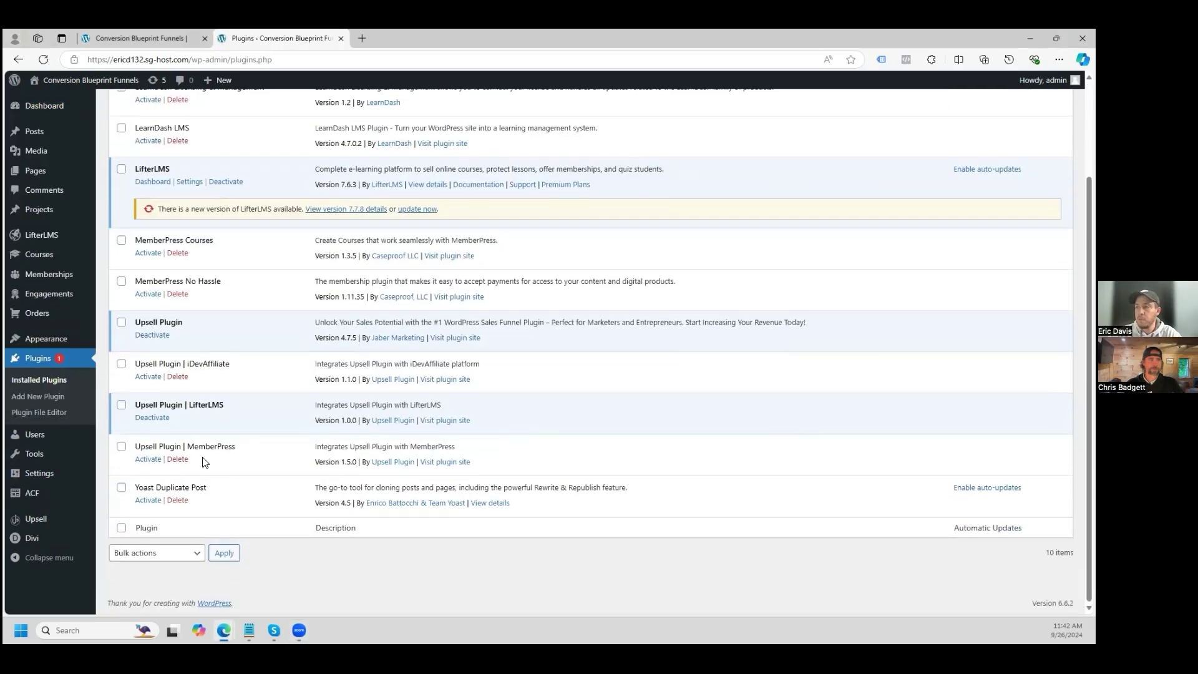
{"action": "key", "text": "alt+Left"}
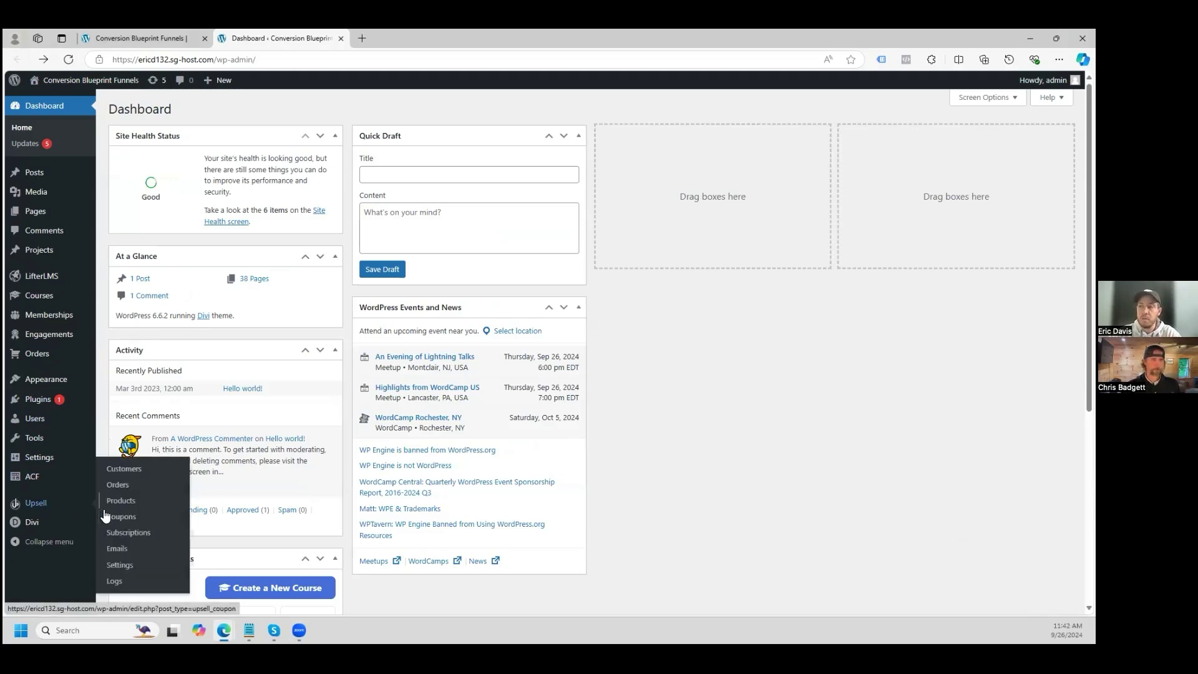
Open Upsell's Payment Gateways settings and confirm Stripe is in Testing Mode.
{"action": "left_click", "coordinate": [116, 566]}
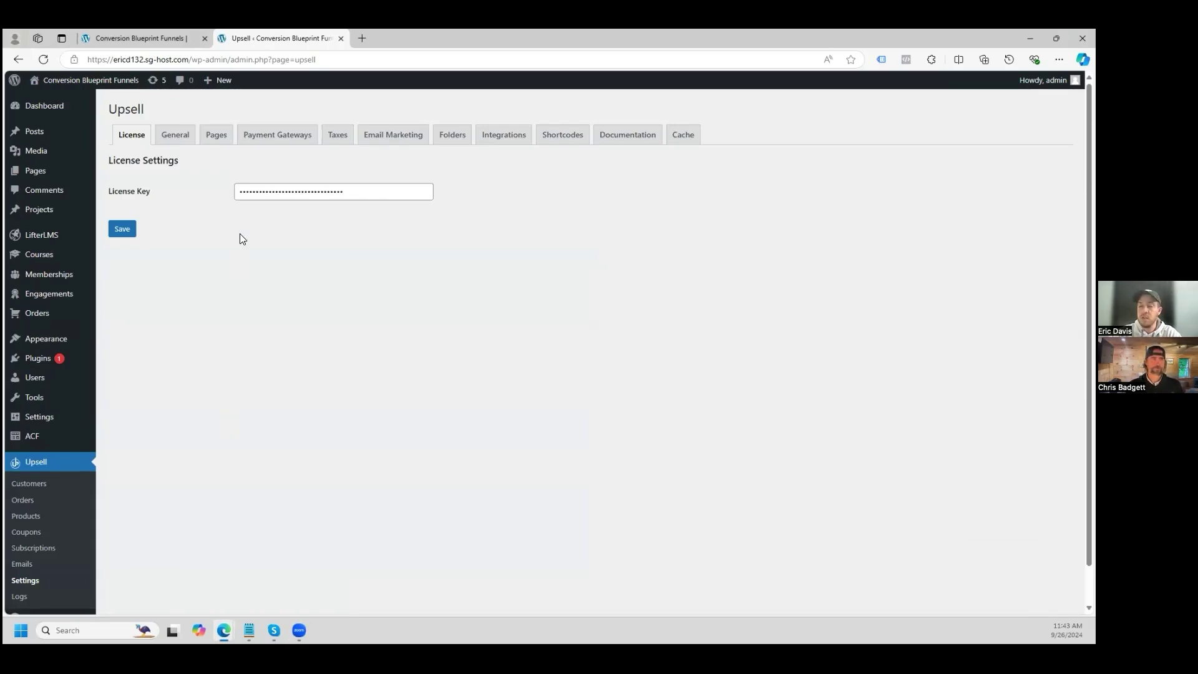
{"action": "left_click", "coordinate": [270, 141]}
{"action": "scroll", "coordinate": [289, 273], "scroll_direction": "down", "scroll_amount": 5}
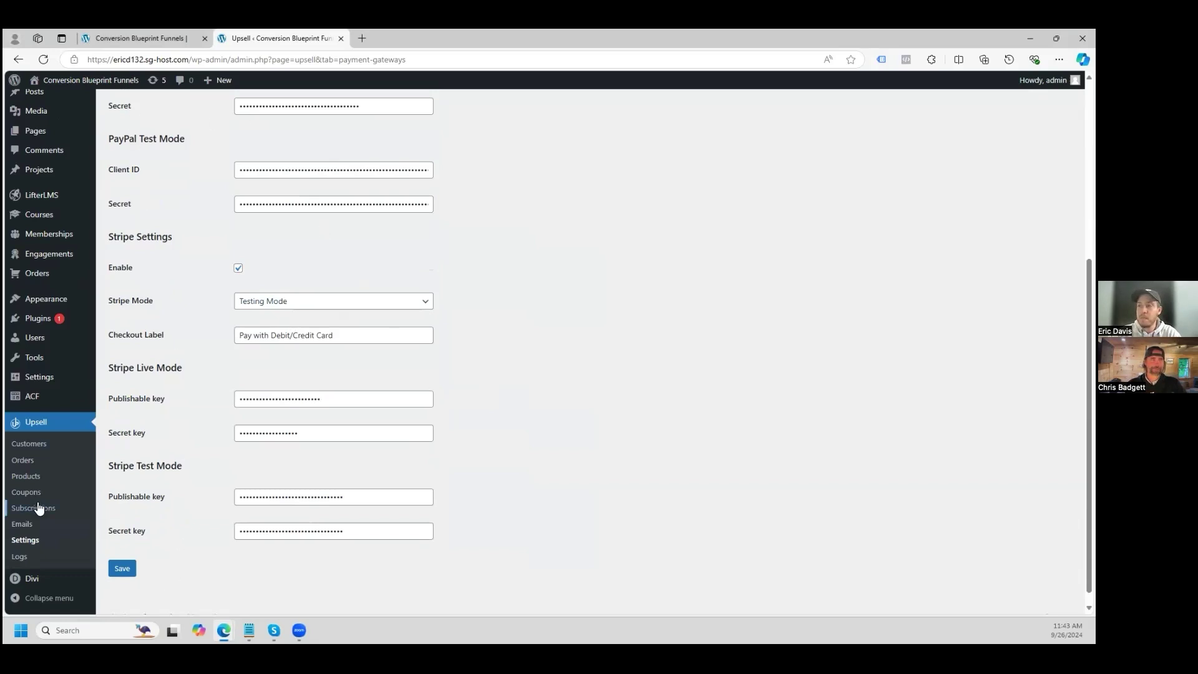
Open the Upsell Products list and select the site's home URL in the address bar.
{"action": "left_click", "coordinate": [37, 477]}
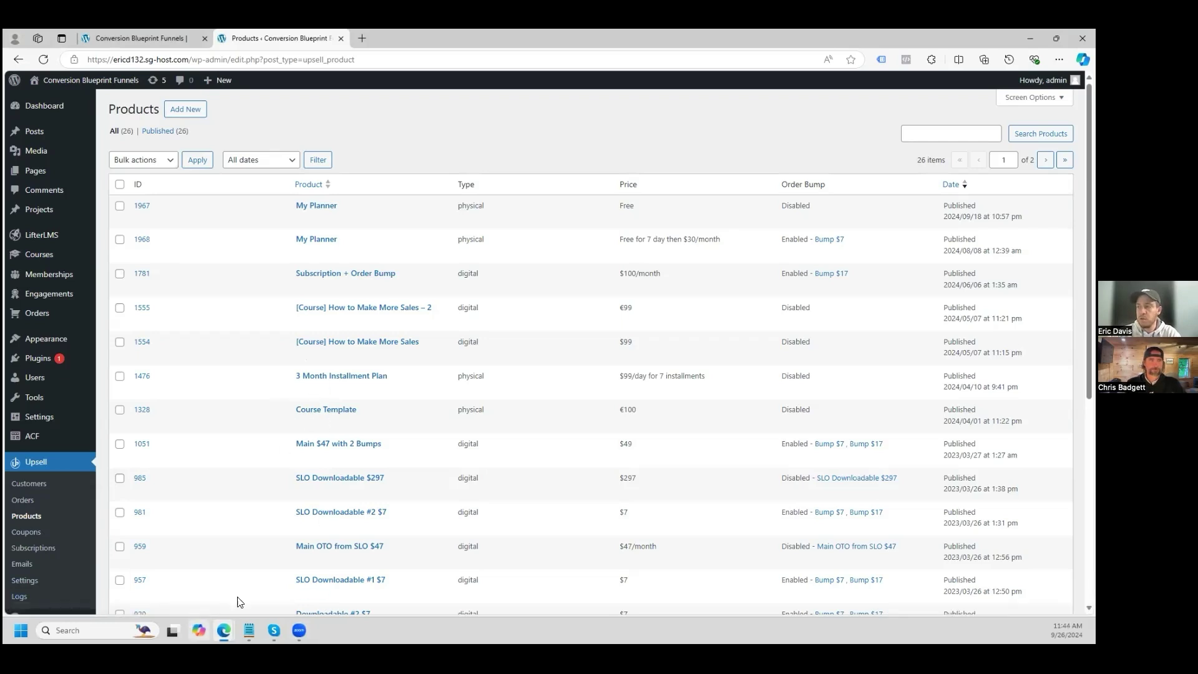
{"action": "left_click_drag", "start_coordinate": [189, 60], "coordinate": [82, 65]}
{"action": "key", "text": "ctrl+c"}
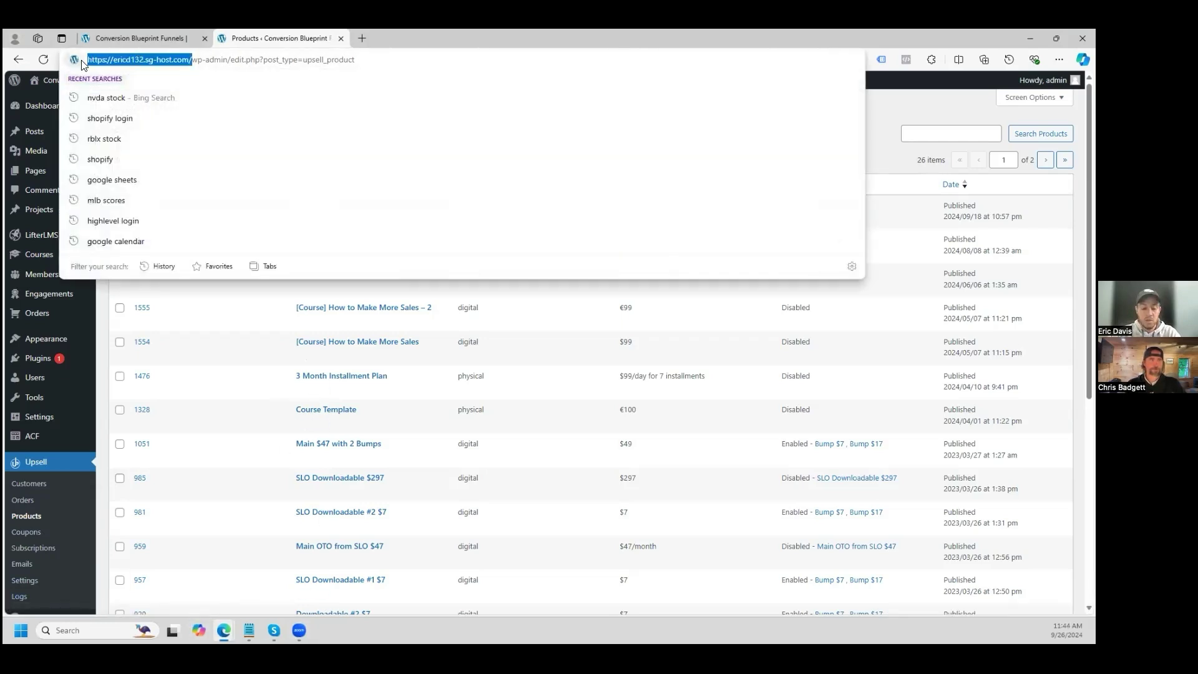
Load the public site's homepage in a new InPrivate window using the copied URL.
{"action": "left_click", "coordinate": [880, 366]}
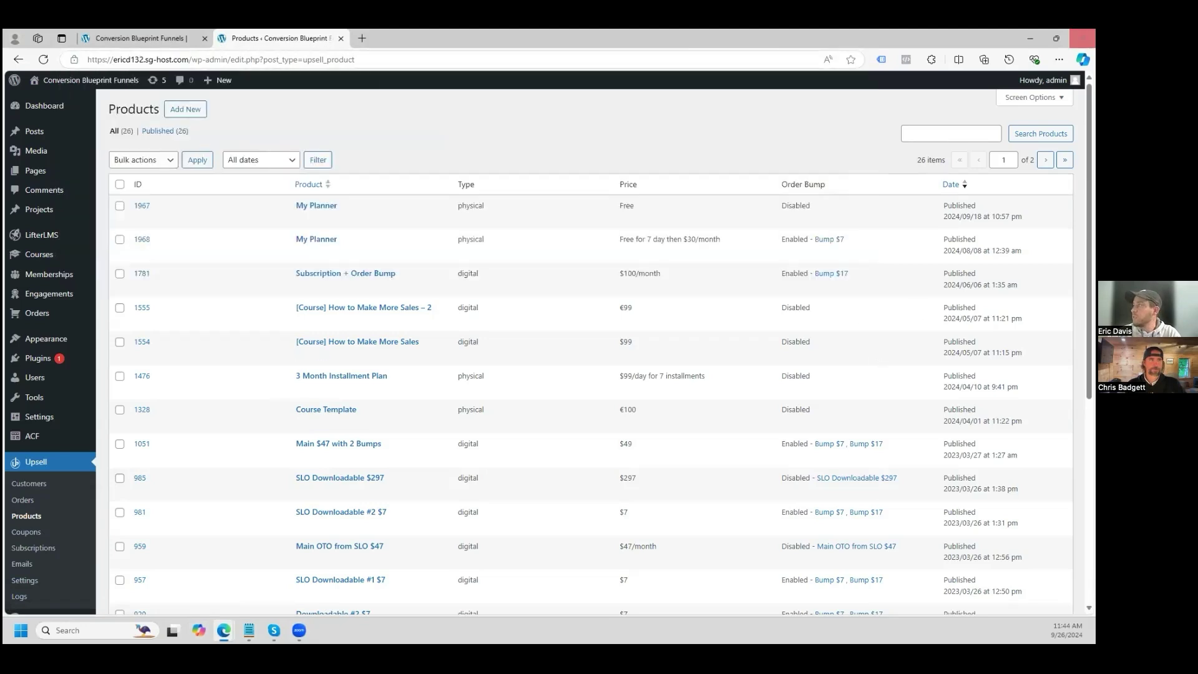
{"action": "left_click", "coordinate": [1058, 60]}
{"action": "left_click", "coordinate": [960, 116]}
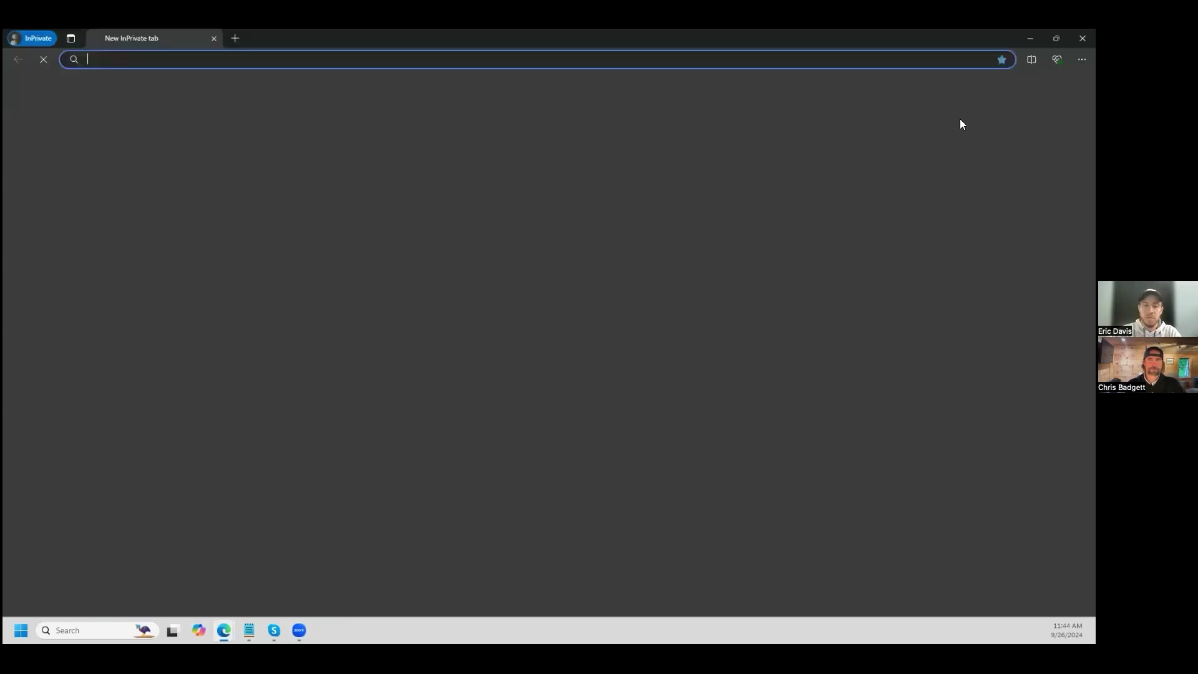
{"action": "key", "text": "ctrl+v"}
{"action": "key", "text": "Return"}
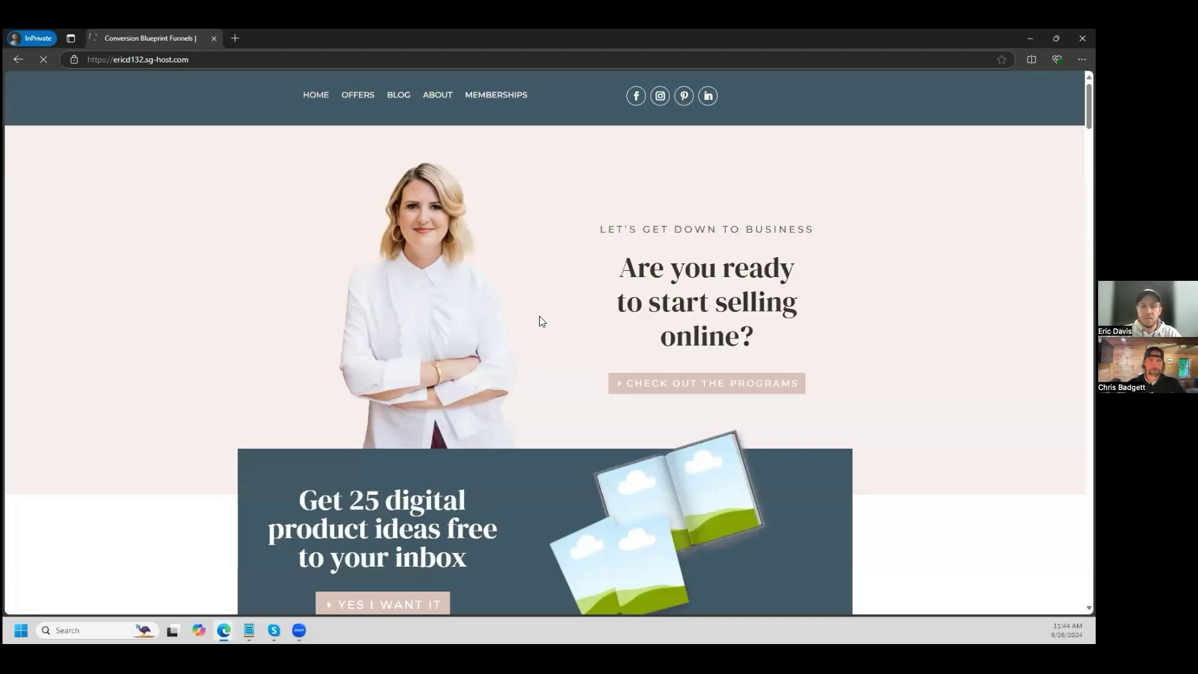
Jump to the programs section and start purchasing the $49 mini offer.
{"action": "scroll", "coordinate": [635, 314], "scroll_direction": "down", "scroll_amount": 1}
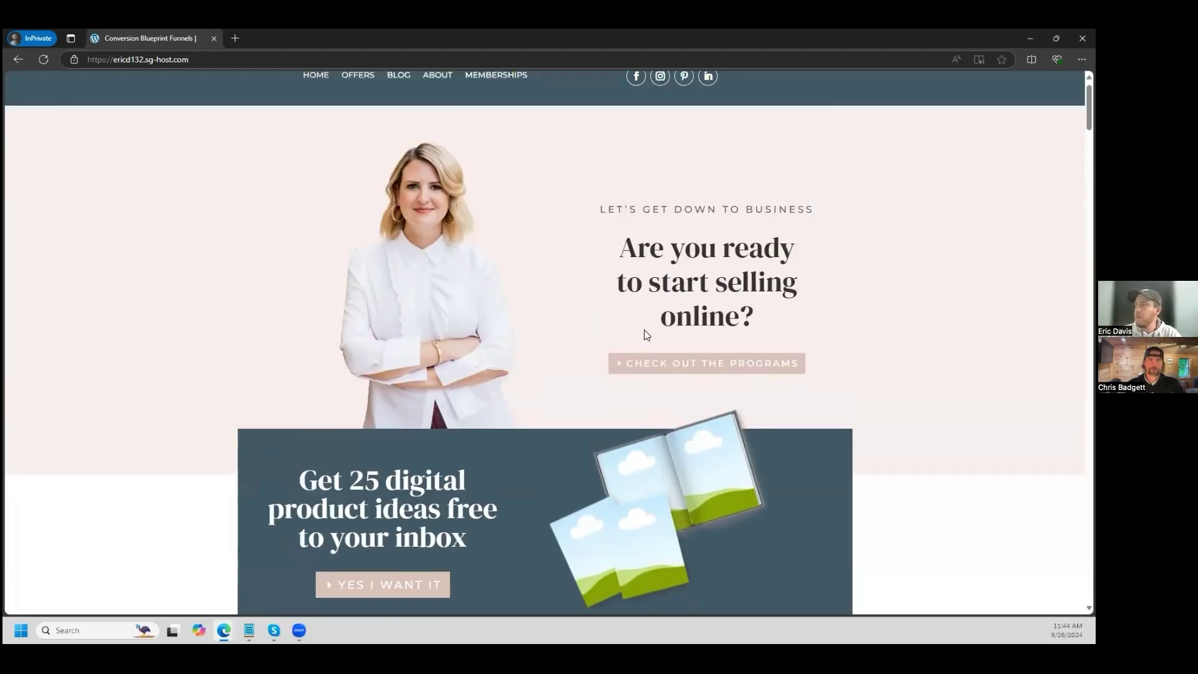
{"action": "scroll", "coordinate": [646, 343], "scroll_direction": "up", "scroll_amount": 1}
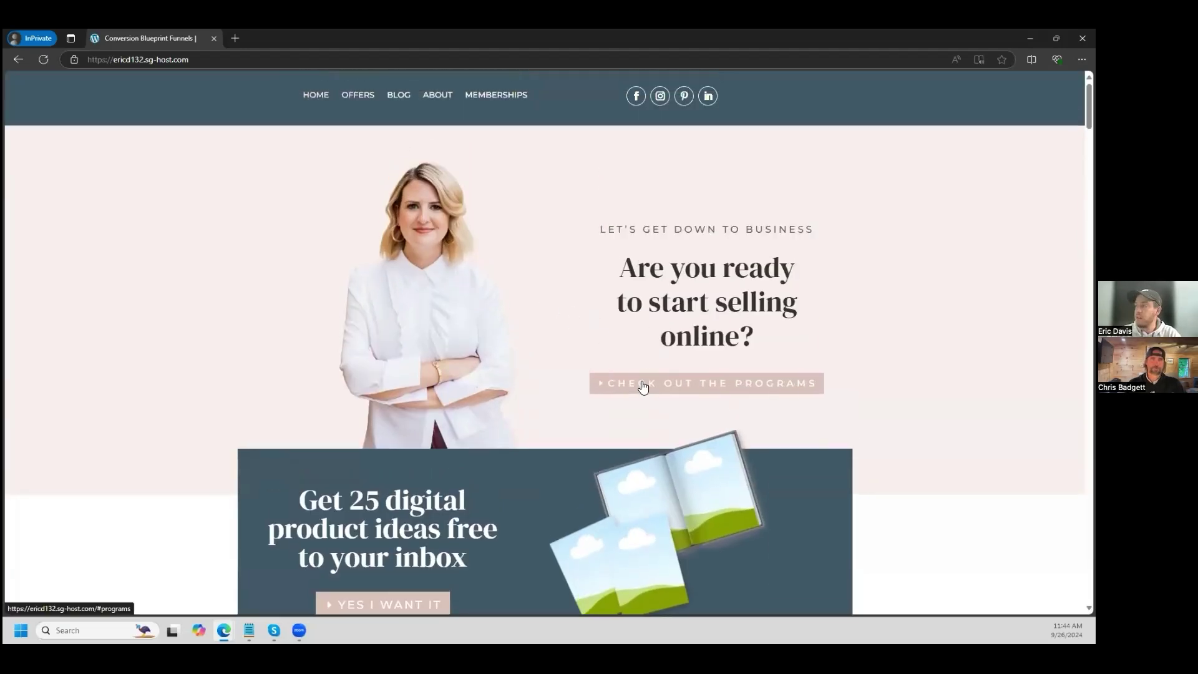
{"action": "left_click", "coordinate": [643, 386]}
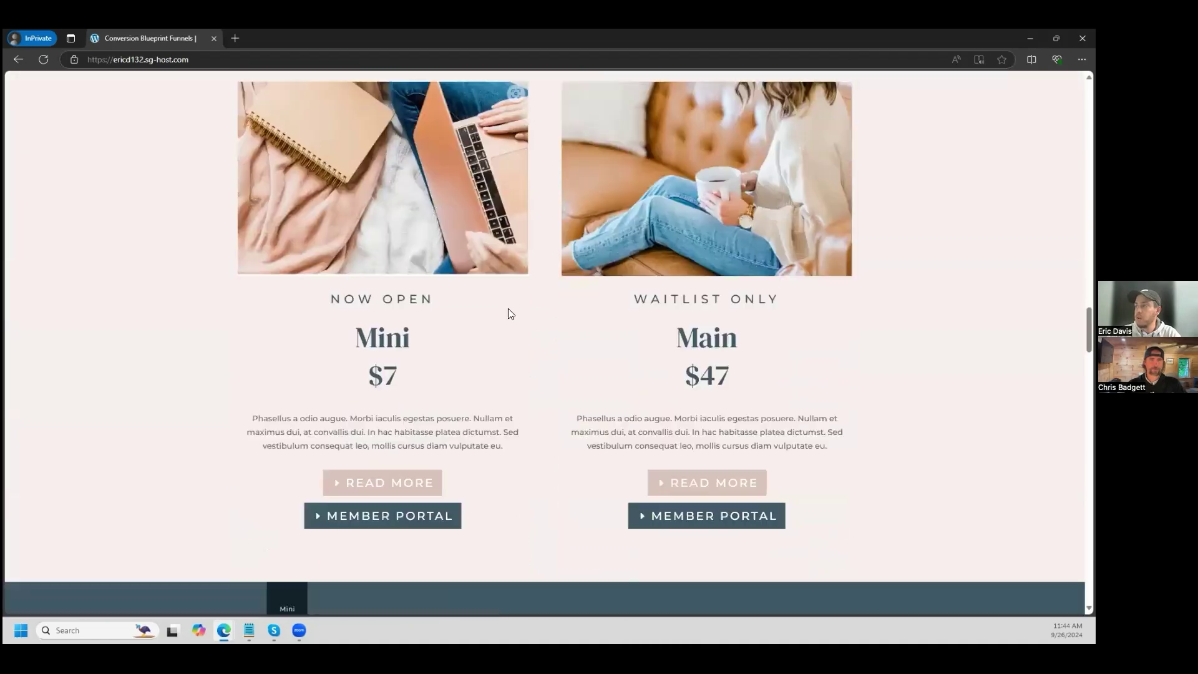
{"action": "scroll", "coordinate": [510, 313], "scroll_direction": "down", "scroll_amount": 15}
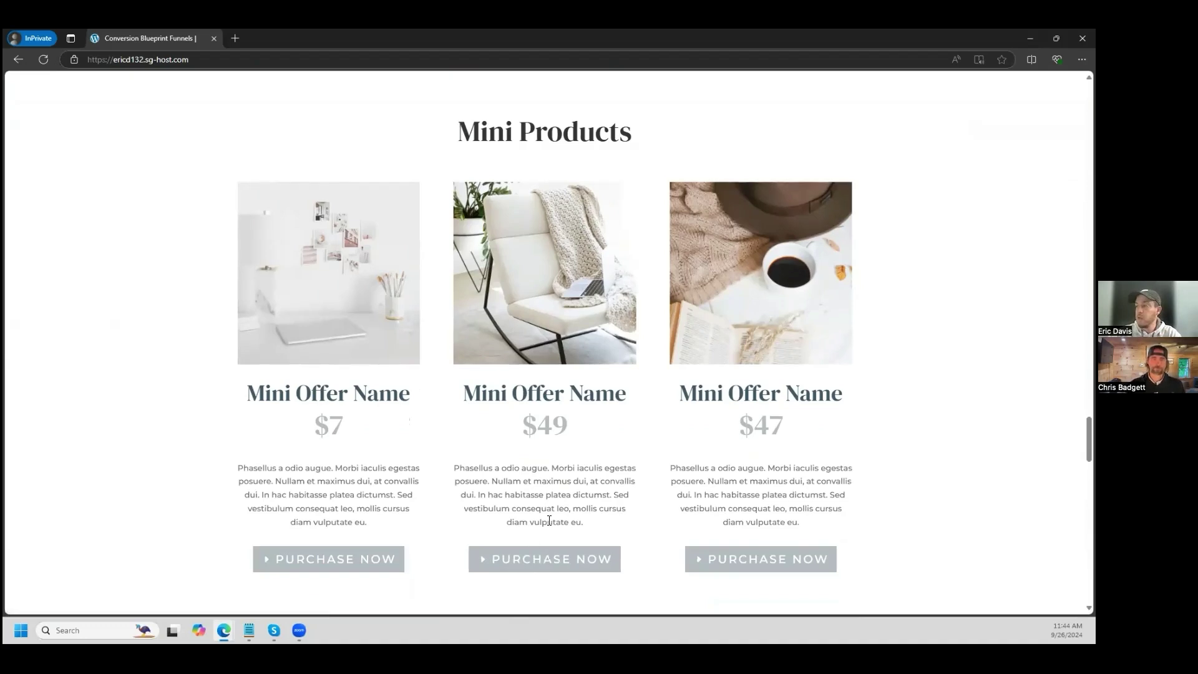
{"action": "left_click", "coordinate": [547, 553]}
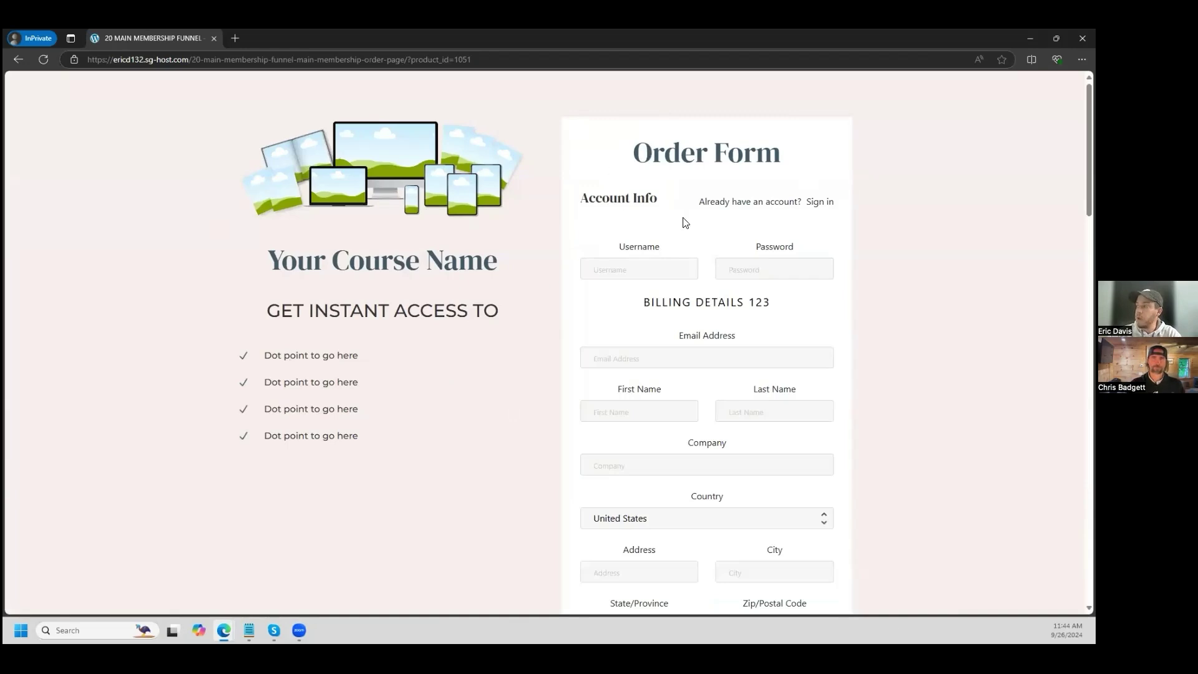
Open the existing-account sign-in form on the order page, then close it.
{"action": "scroll", "coordinate": [668, 430], "scroll_direction": "down", "scroll_amount": 15}
{"action": "scroll", "coordinate": [671, 441], "scroll_direction": "up", "scroll_amount": 15}
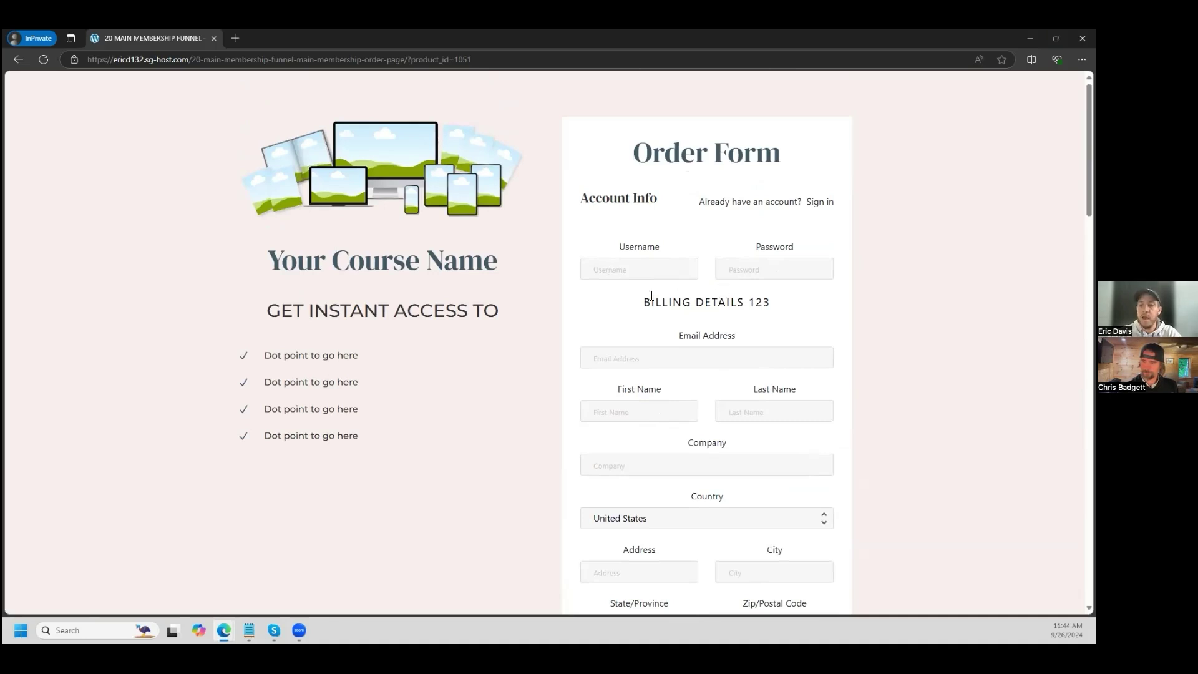
{"action": "left_click", "coordinate": [819, 202]}
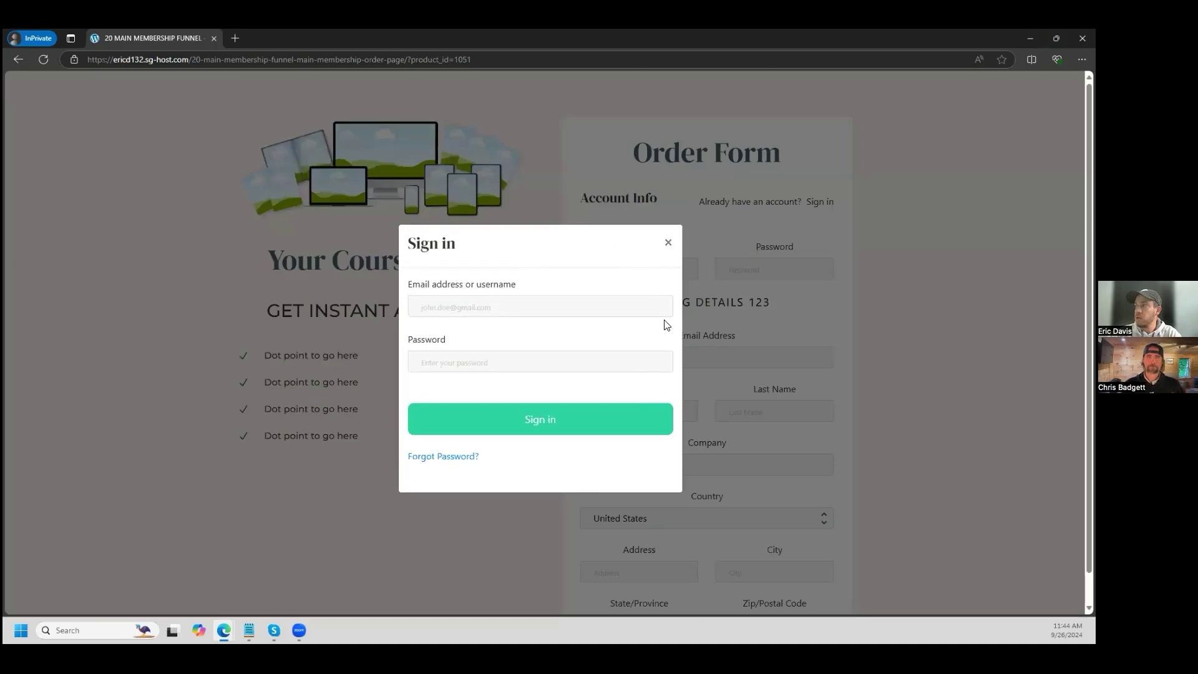
{"action": "left_click", "coordinate": [666, 242]}
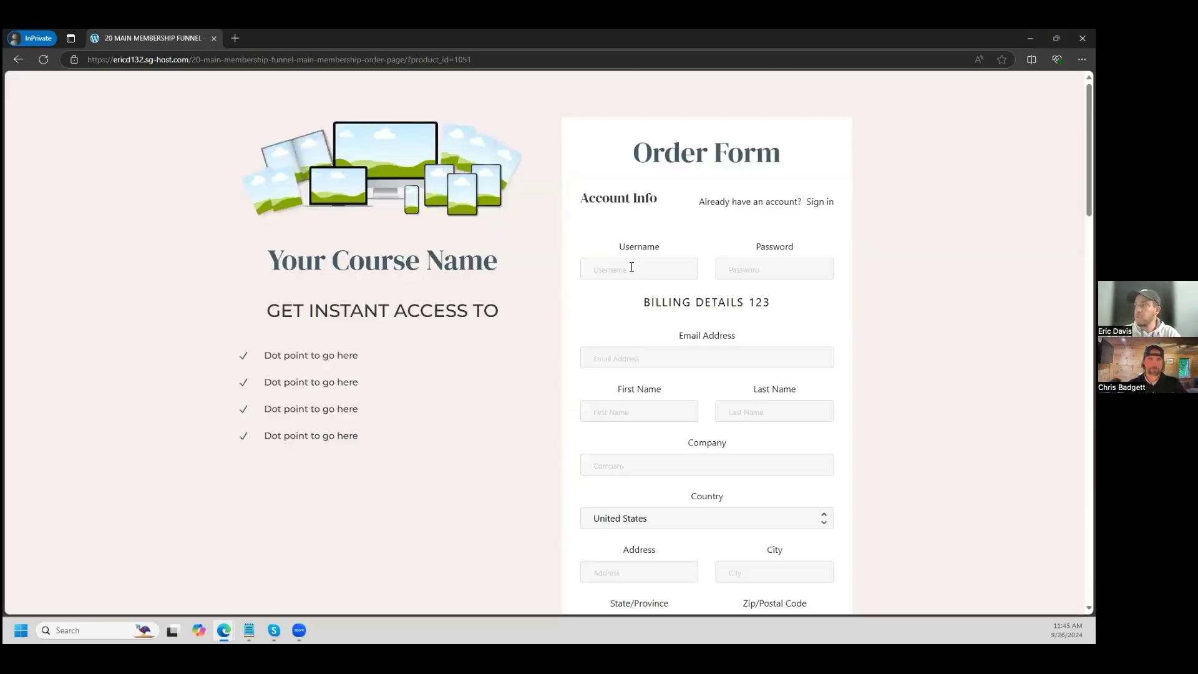
Enter a test username and password, and fill the email from a saved entry.
{"action": "left_click", "coordinate": [632, 267]}
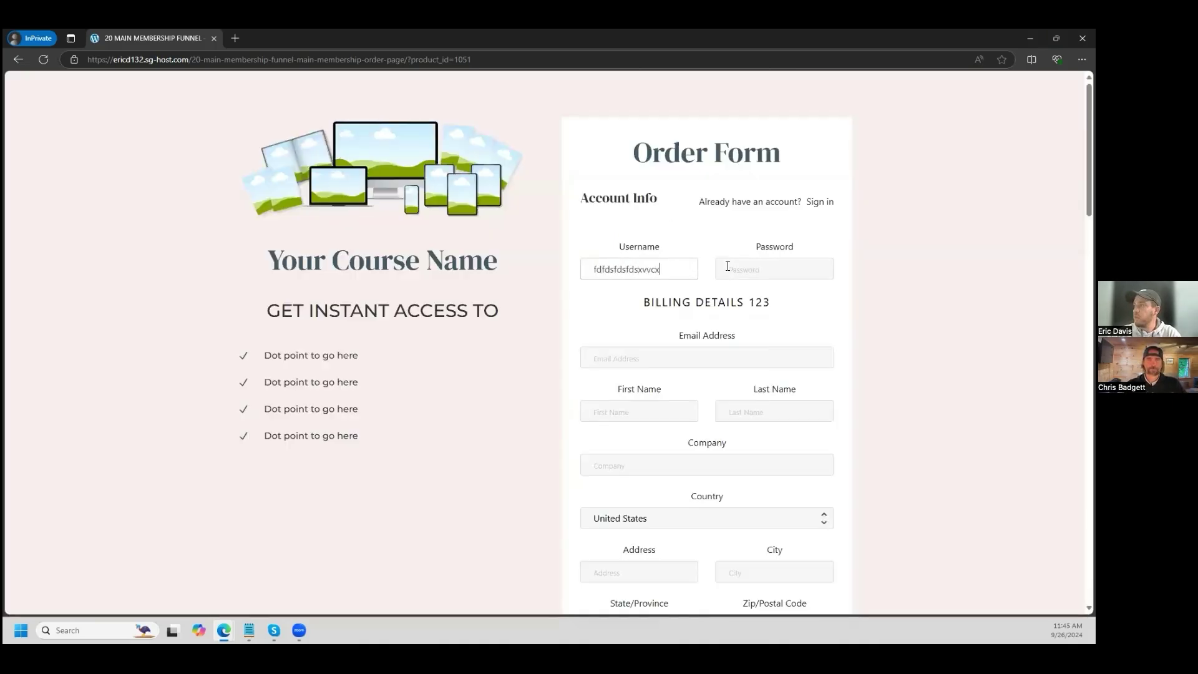
{"action": "left_click", "coordinate": [728, 266]}
{"action": "left_click", "coordinate": [603, 357]}
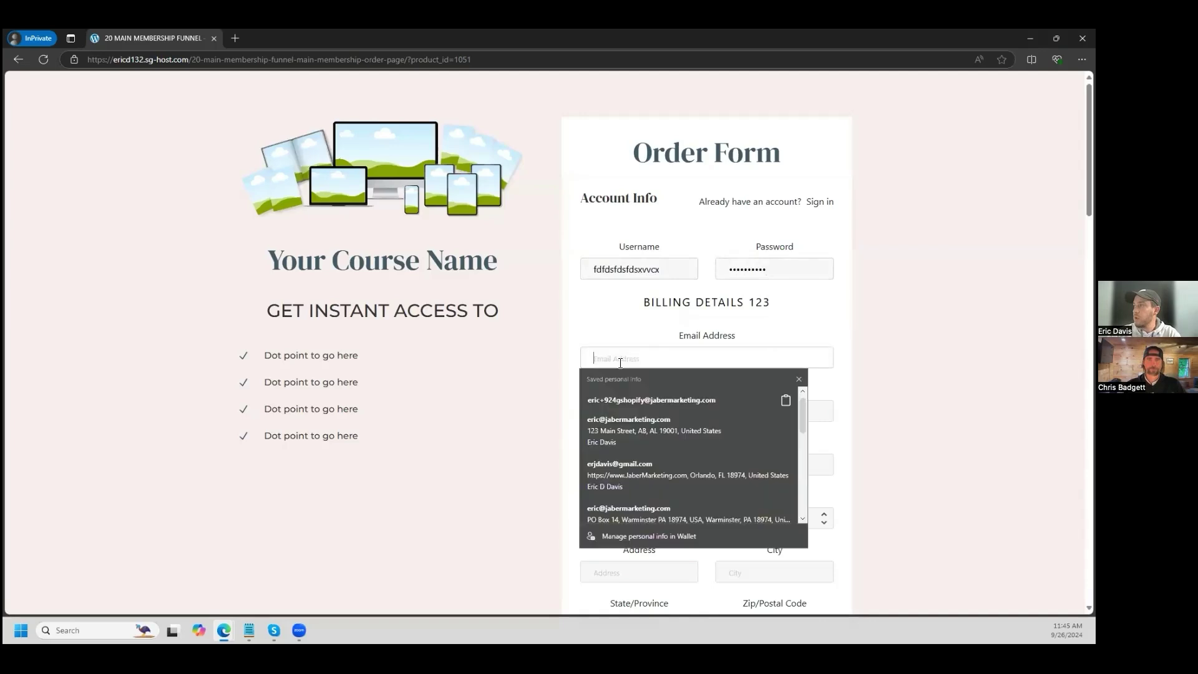
{"action": "left_click", "coordinate": [614, 399]}
{"action": "scroll", "coordinate": [609, 201], "scroll_direction": "down", "scroll_amount": 9}
Retype the email's domain part as a plus-tagged test address, fixing the doubled plus sign.
{"action": "scroll", "coordinate": [620, 213], "scroll_direction": "up", "scroll_amount": 6}
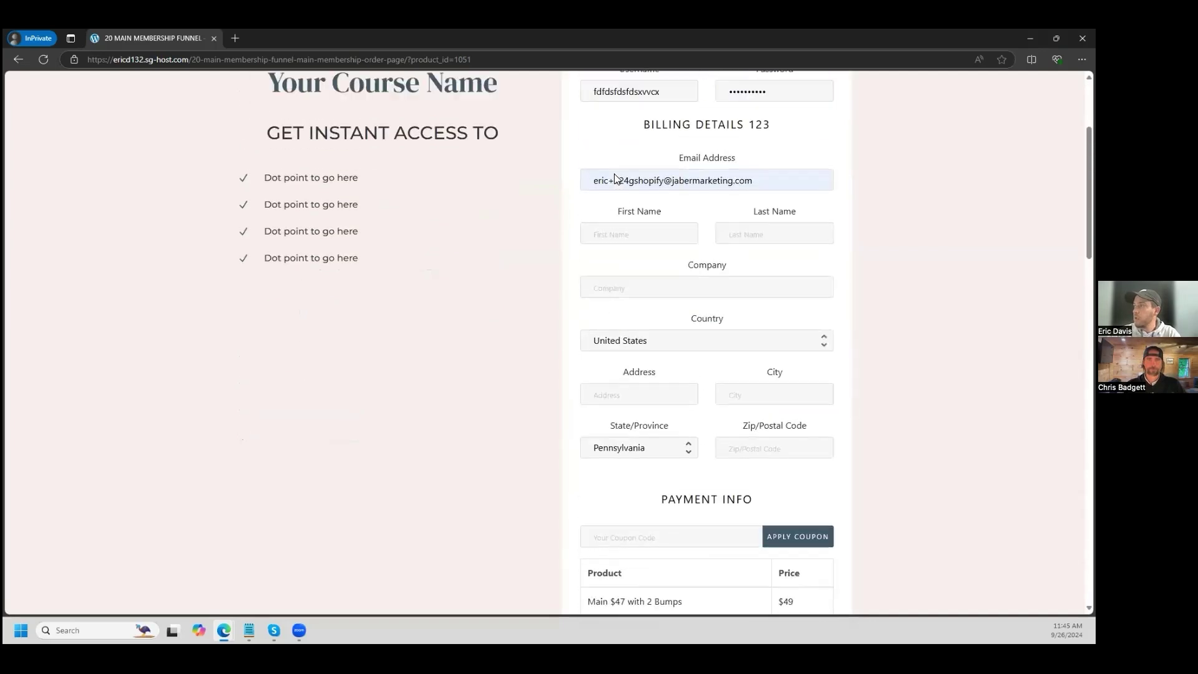
{"action": "left_click_drag", "start_coordinate": [615, 179], "coordinate": [756, 180]}
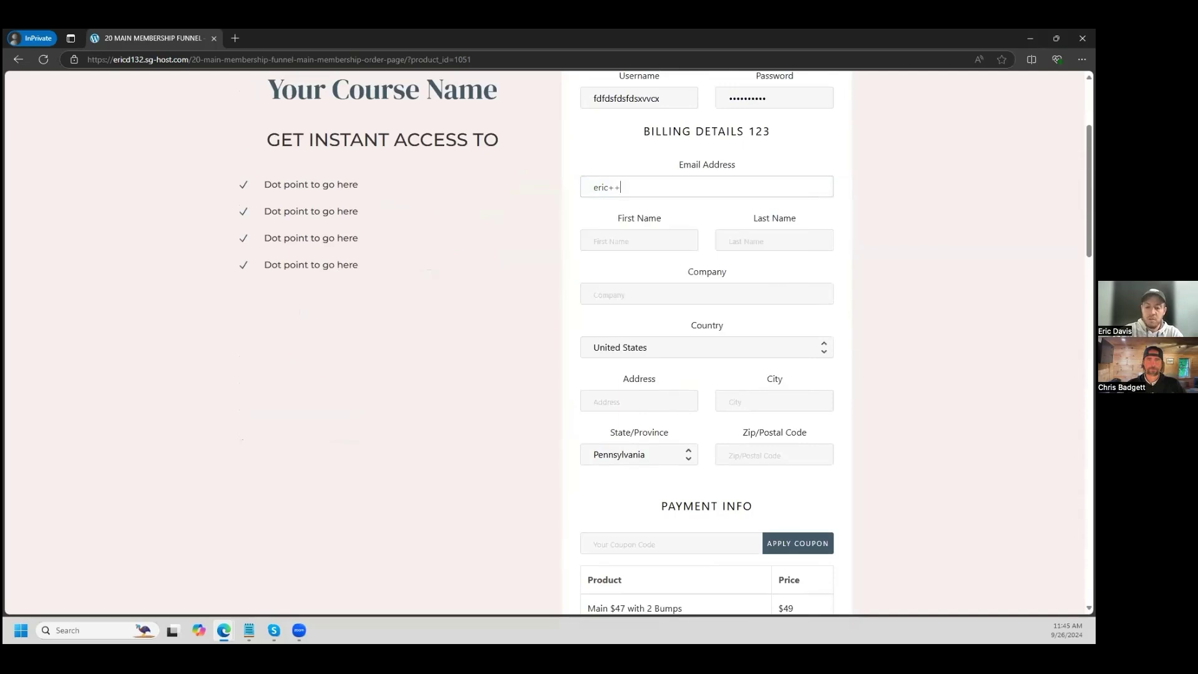
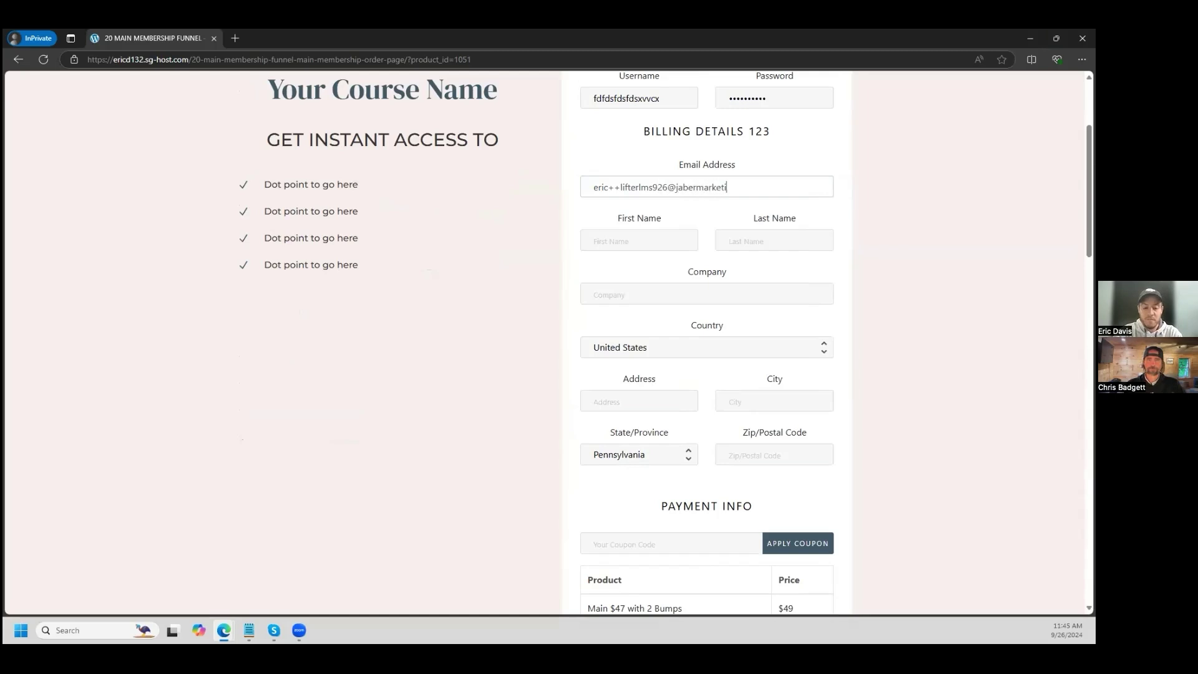
{"action": "key", "text": "ctrl+a"}
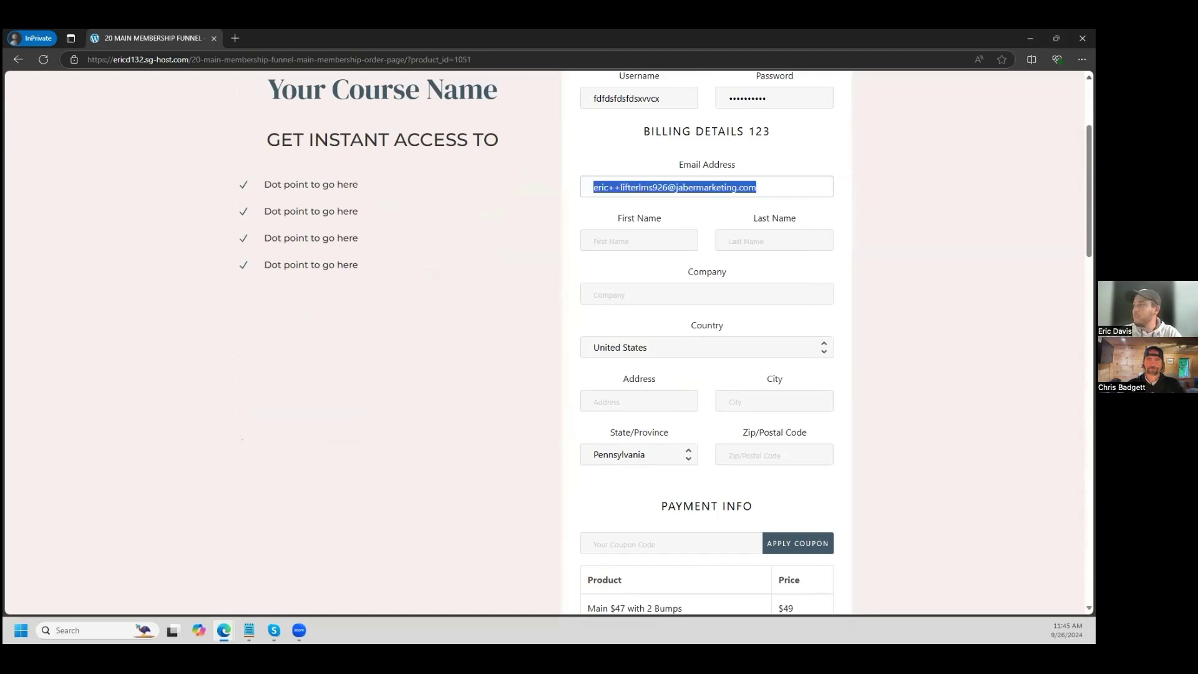
{"action": "key", "text": "BackSpace"}
{"action": "left_click", "coordinate": [624, 230]}
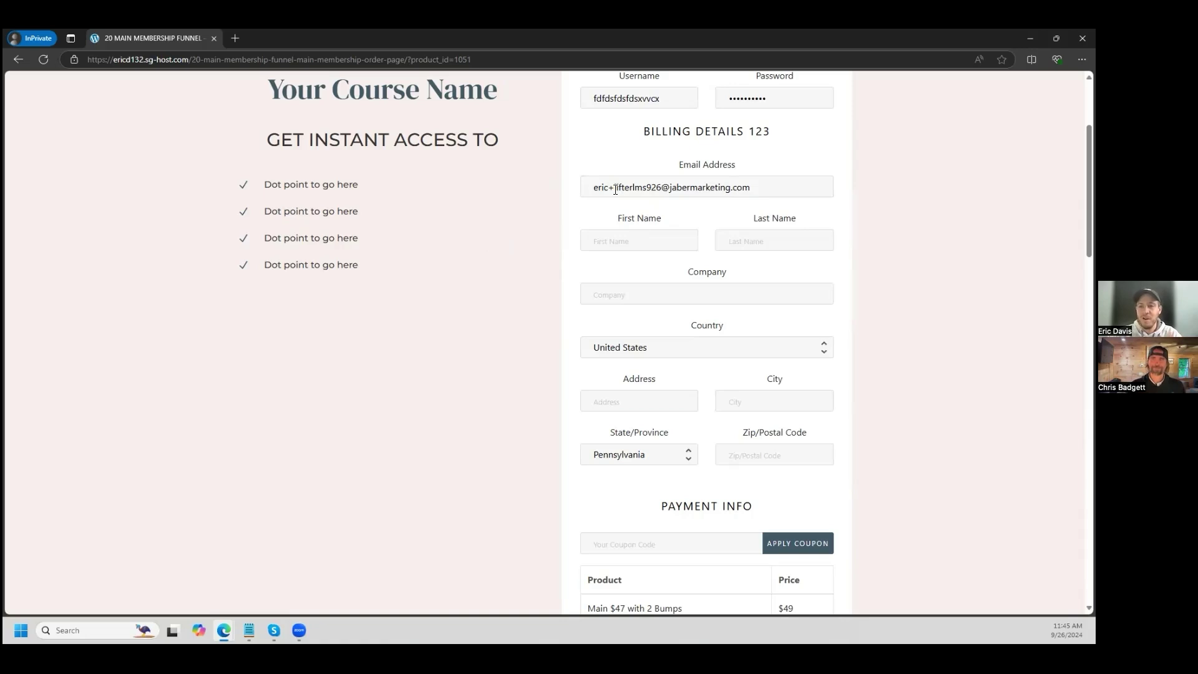
{"action": "left_click_drag", "start_coordinate": [770, 190], "coordinate": [510, 189]}
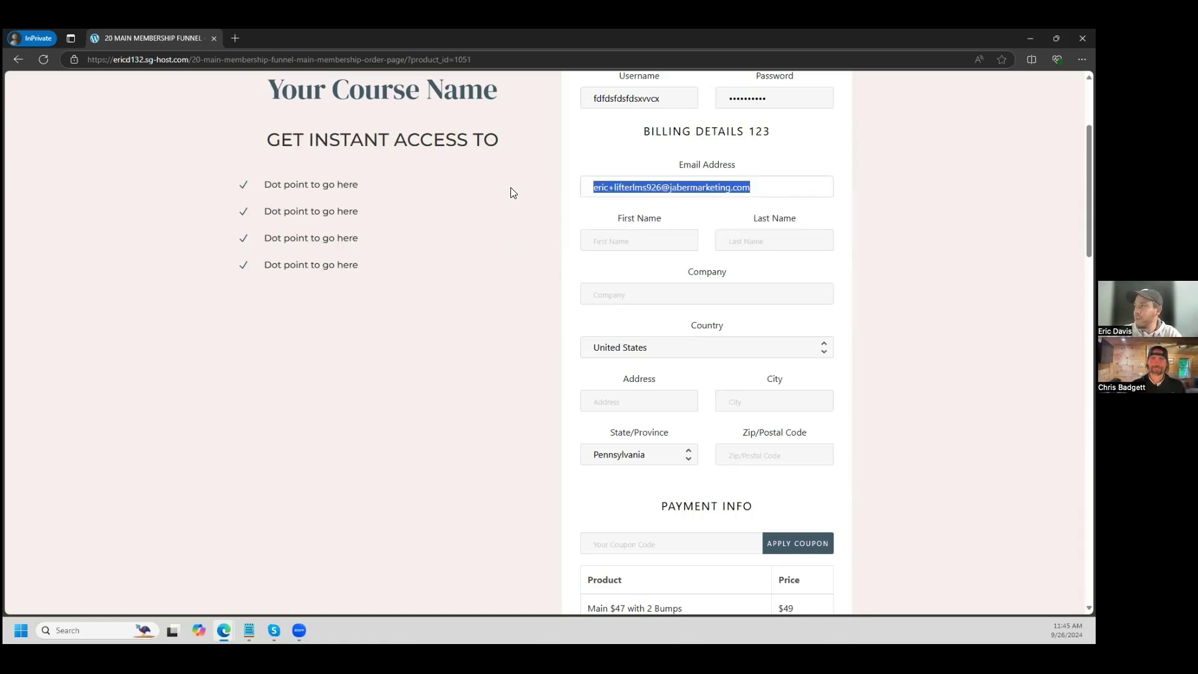
{"action": "left_click", "coordinate": [632, 249]}
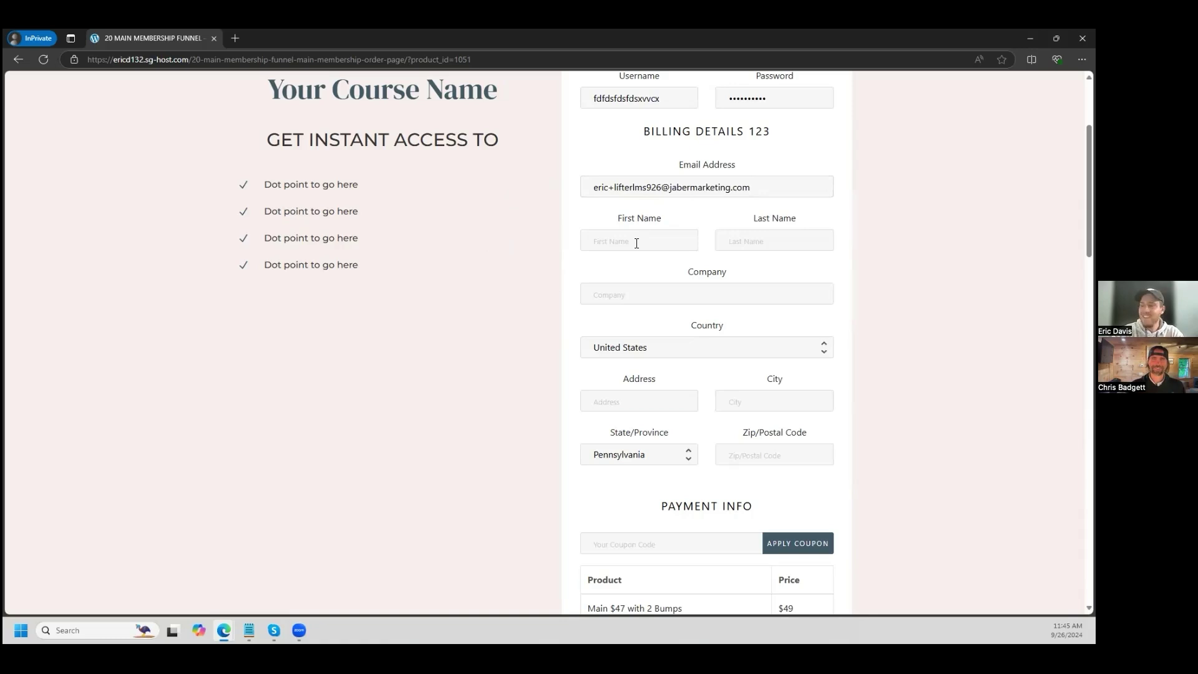
Autofill name, company, address, city, state and zip from the first saved profile.
{"action": "left_click", "coordinate": [637, 244]}
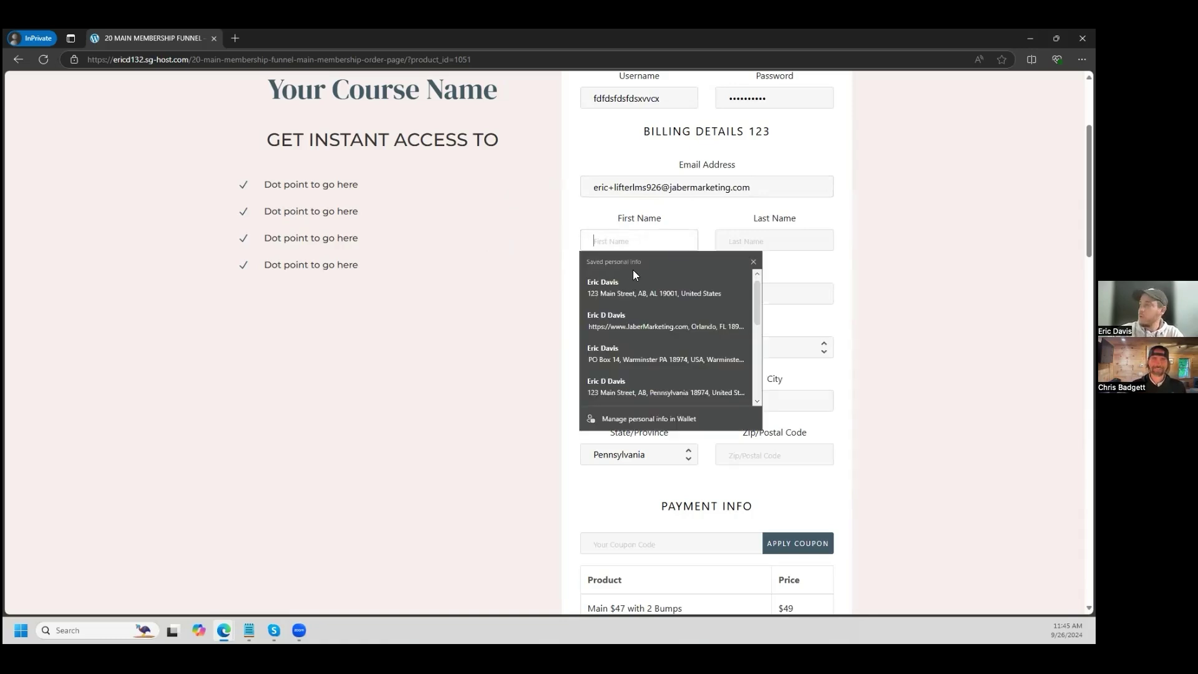
{"action": "left_click", "coordinate": [630, 283]}
{"action": "scroll", "coordinate": [599, 312], "scroll_direction": "down", "scroll_amount": 5}
{"action": "scroll", "coordinate": [583, 319], "scroll_direction": "up", "scroll_amount": 6}
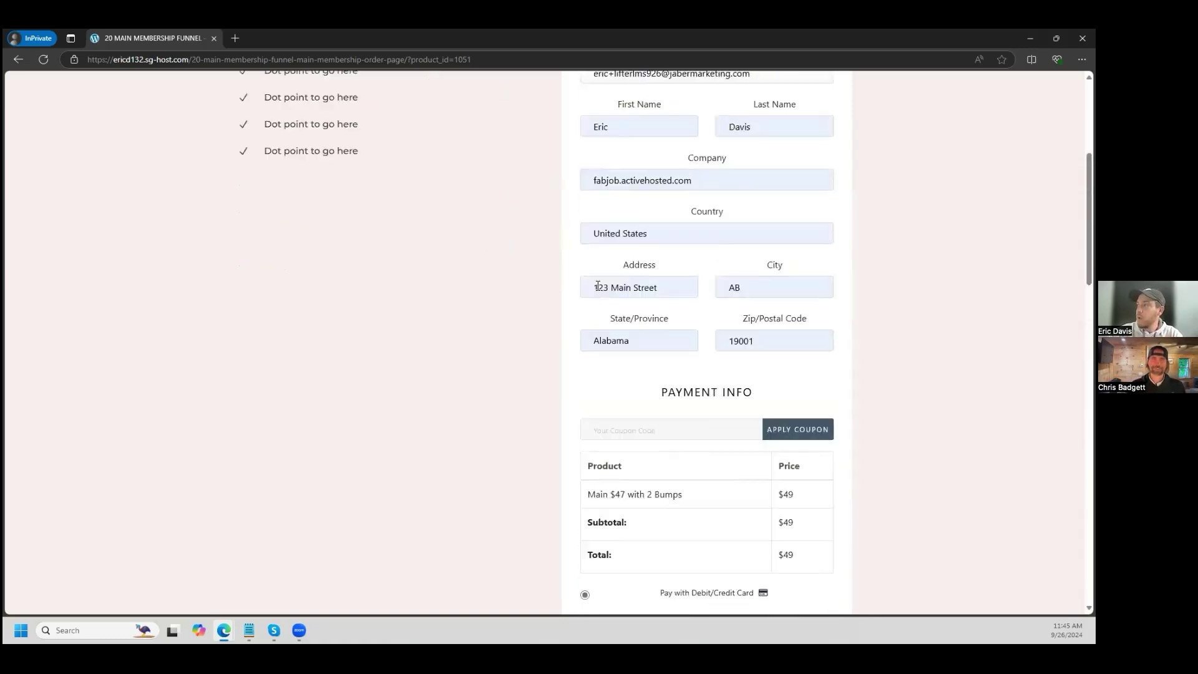
{"action": "scroll", "coordinate": [583, 318], "scroll_direction": "down", "scroll_amount": 5}
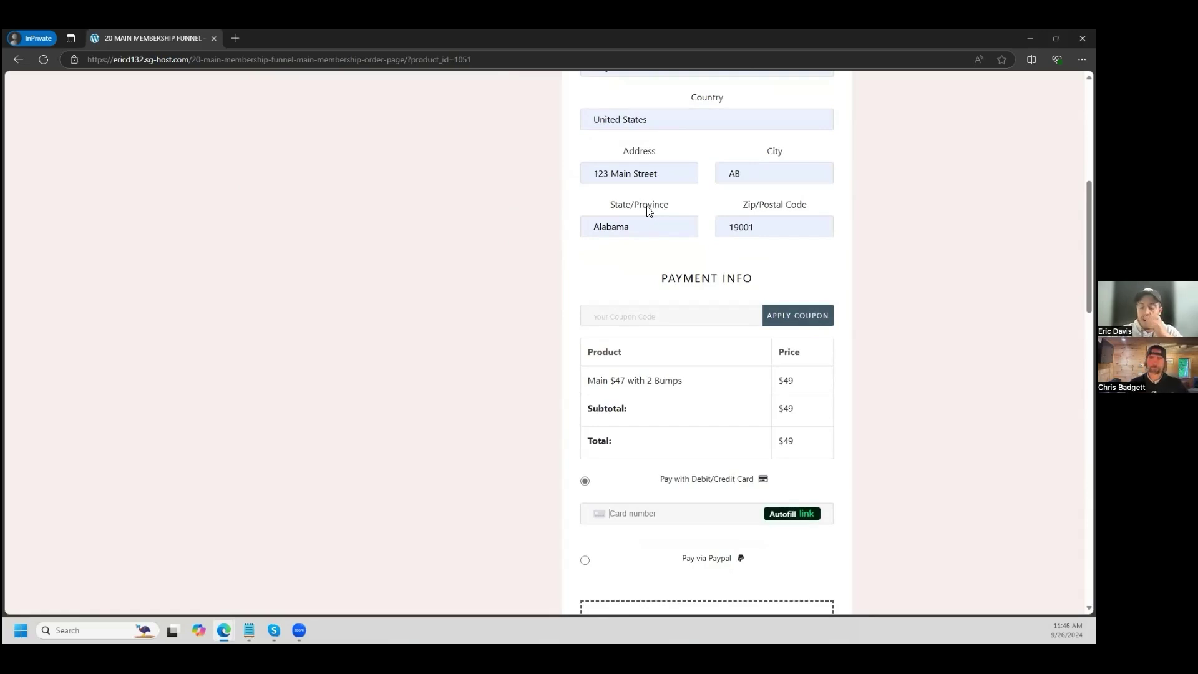
{"action": "scroll", "coordinate": [621, 274], "scroll_direction": "down", "scroll_amount": 3}
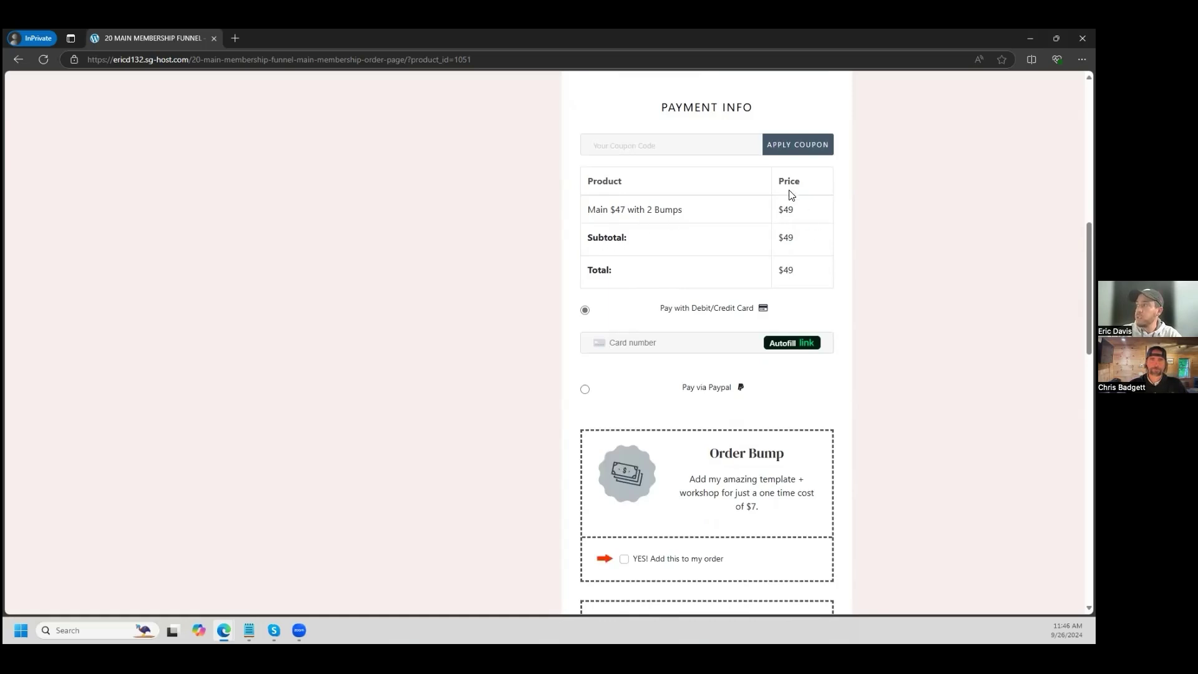
{"action": "left_click", "coordinate": [614, 343]}
{"action": "type", "text": "42"}
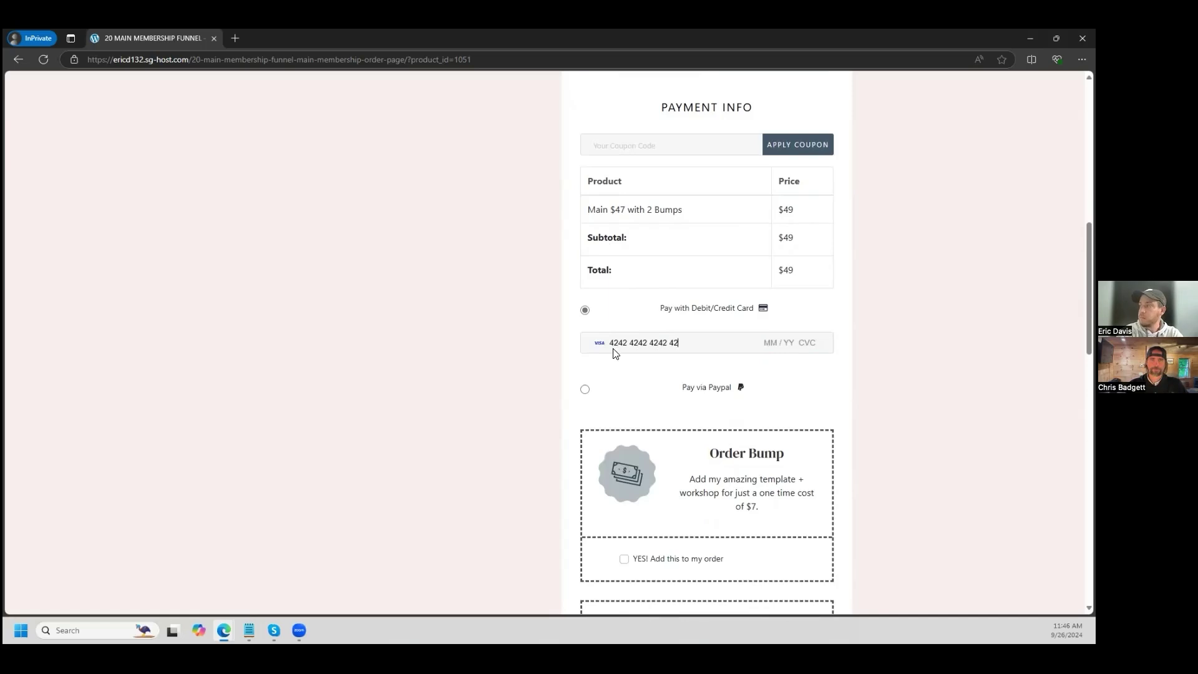
{"action": "type", "text": "42424242424242042777"}
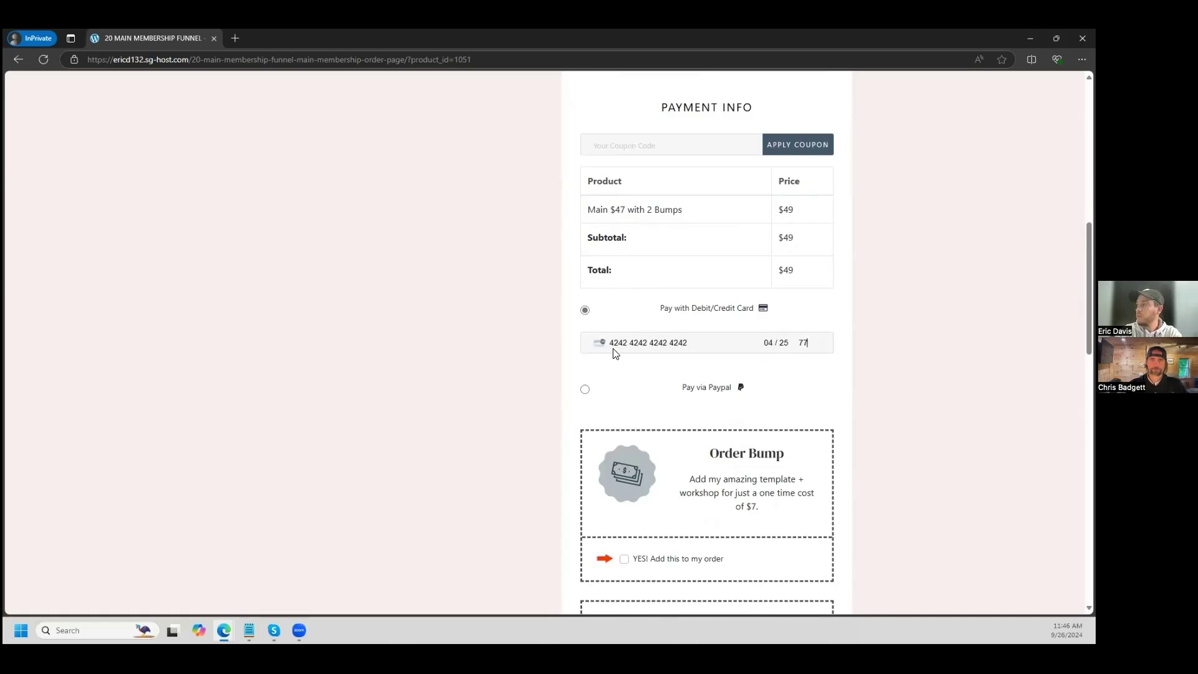
{"action": "scroll", "coordinate": [687, 384], "scroll_direction": "down", "scroll_amount": 3}
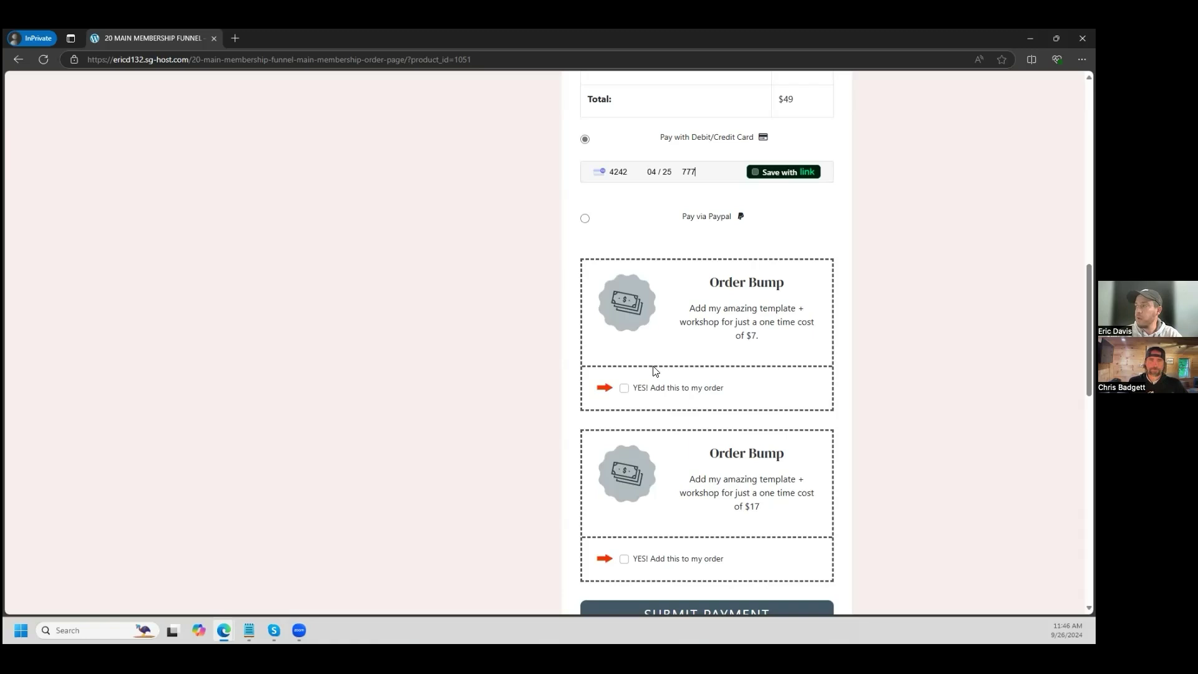
Add the $7 and $17 order bumps, bringing the order total to $73.
{"action": "left_click", "coordinate": [624, 388]}
{"action": "left_click", "coordinate": [624, 559]}
{"action": "scroll", "coordinate": [686, 412], "scroll_direction": "up", "scroll_amount": 3}
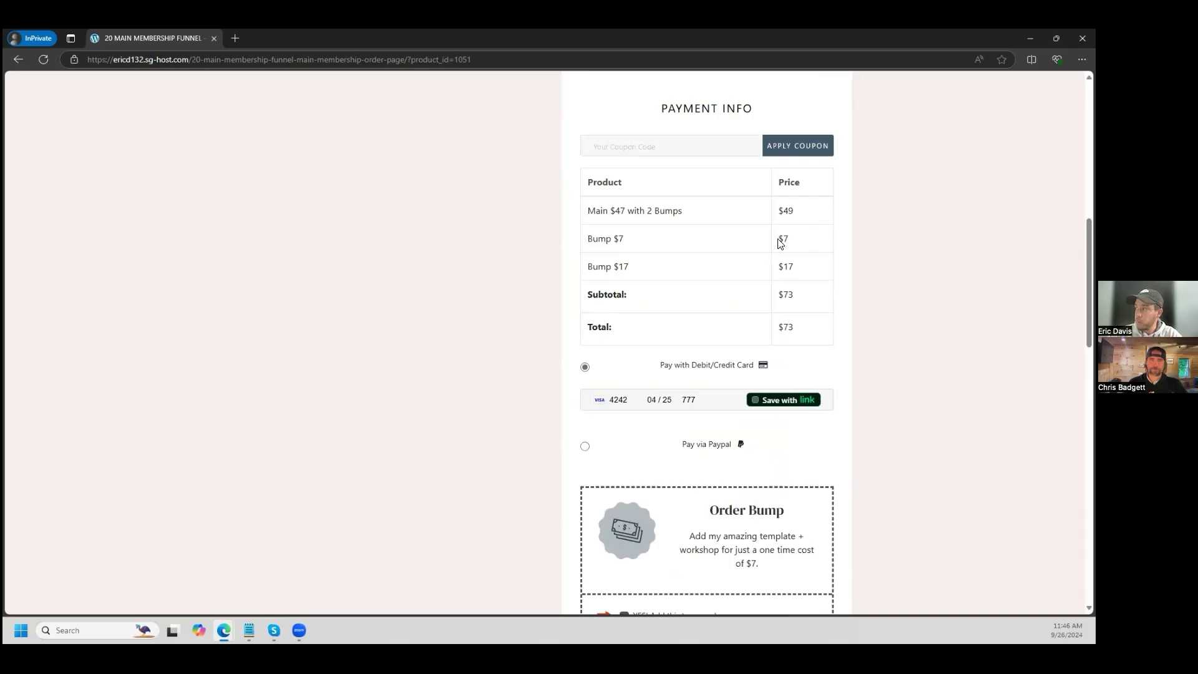
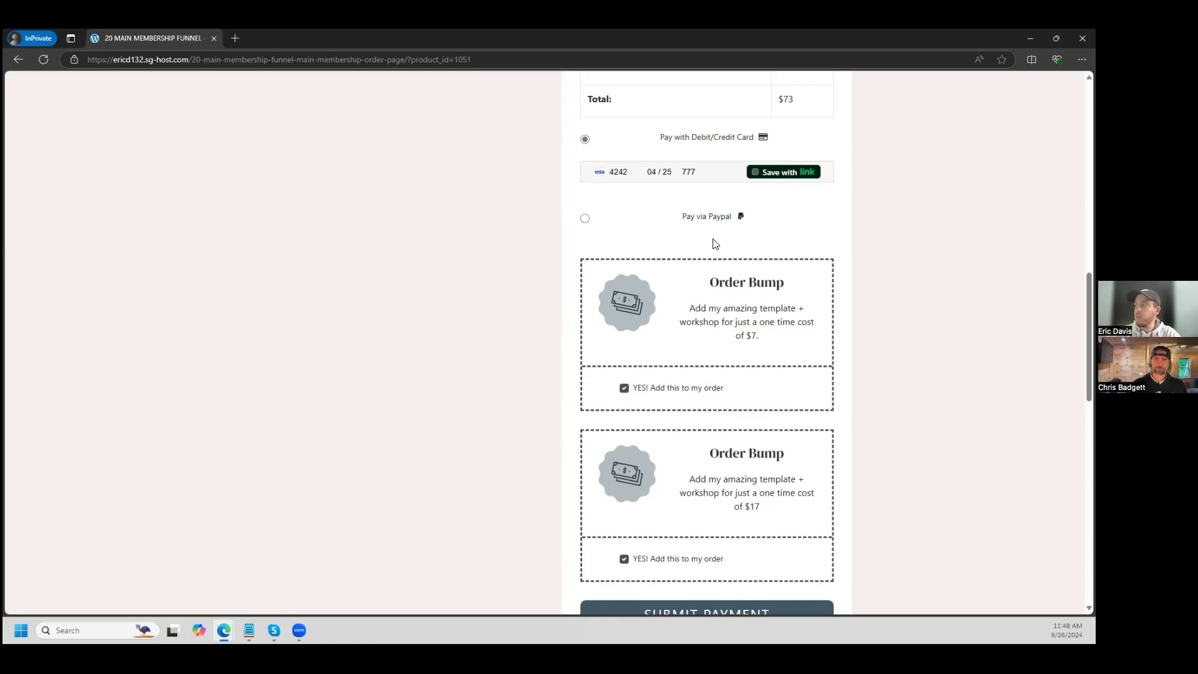
Submit payment for the order with both bumps to reach the $297 full-catalog offer.
{"action": "scroll", "coordinate": [704, 335], "scroll_direction": "up", "scroll_amount": 2}
{"action": "scroll", "coordinate": [704, 334], "scroll_direction": "down", "scroll_amount": 3}
{"action": "left_click", "coordinate": [723, 558]}
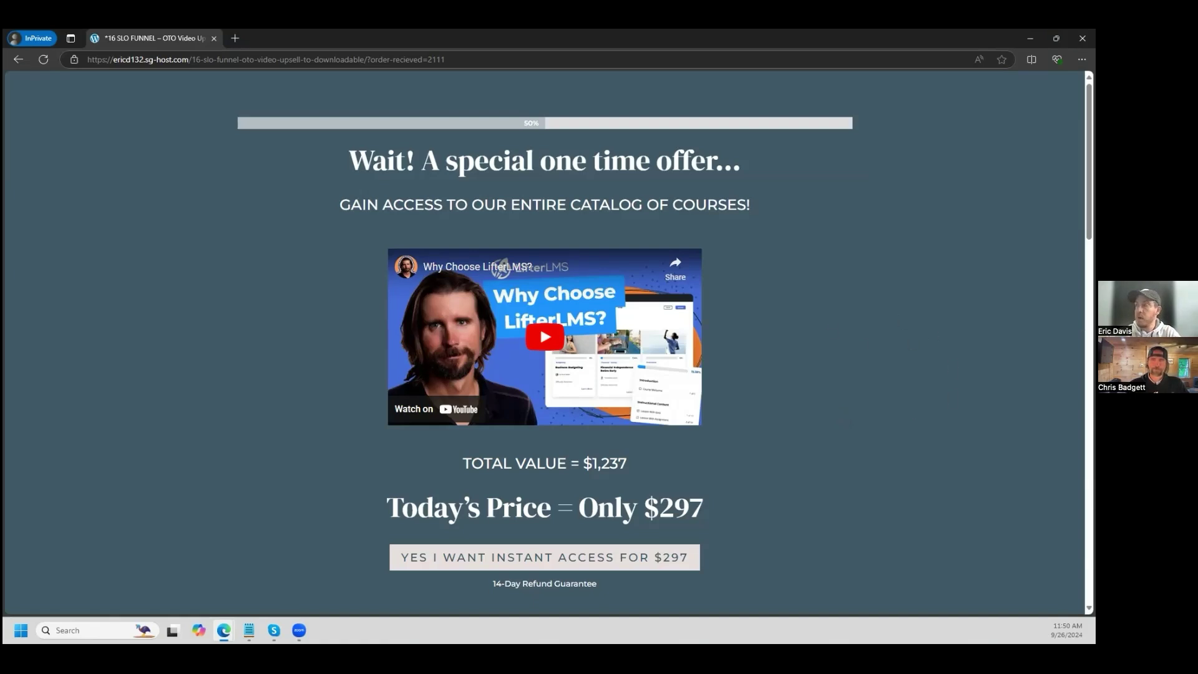
Accept the offer with 'YES I WANT INSTANT ACCESS FOR $297' to reach the thank-you page.
{"action": "scroll", "coordinate": [499, 212], "scroll_direction": "down", "scroll_amount": 2}
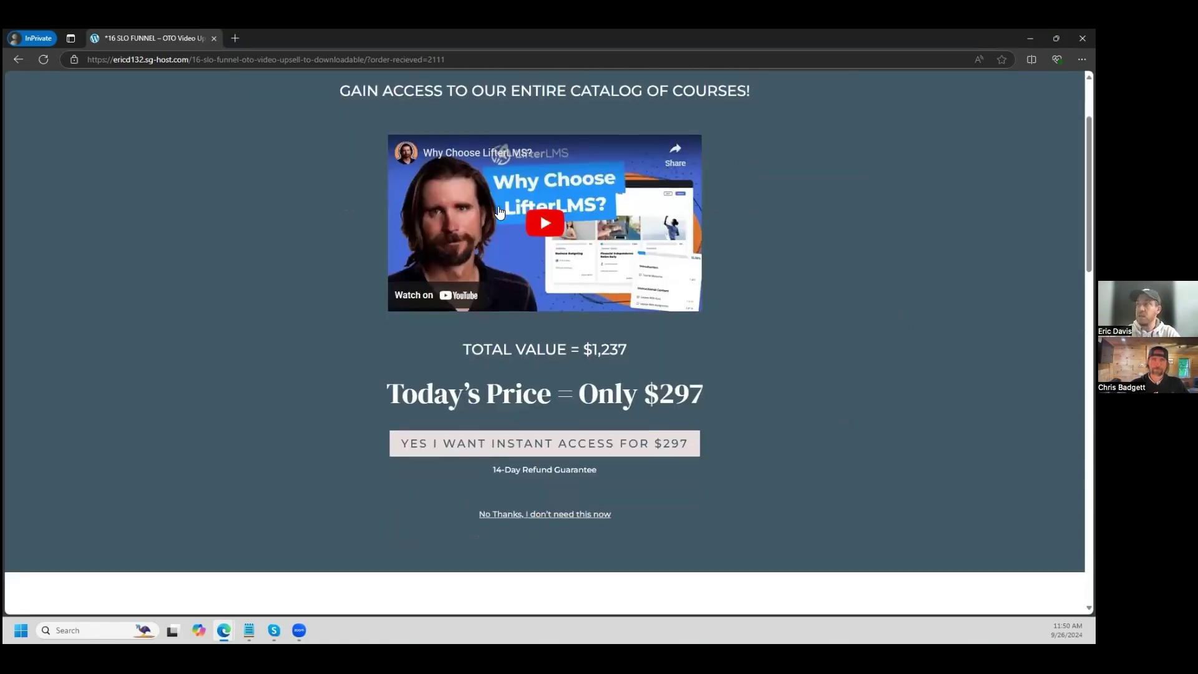
{"action": "scroll", "coordinate": [409, 428], "scroll_direction": "down", "scroll_amount": 1}
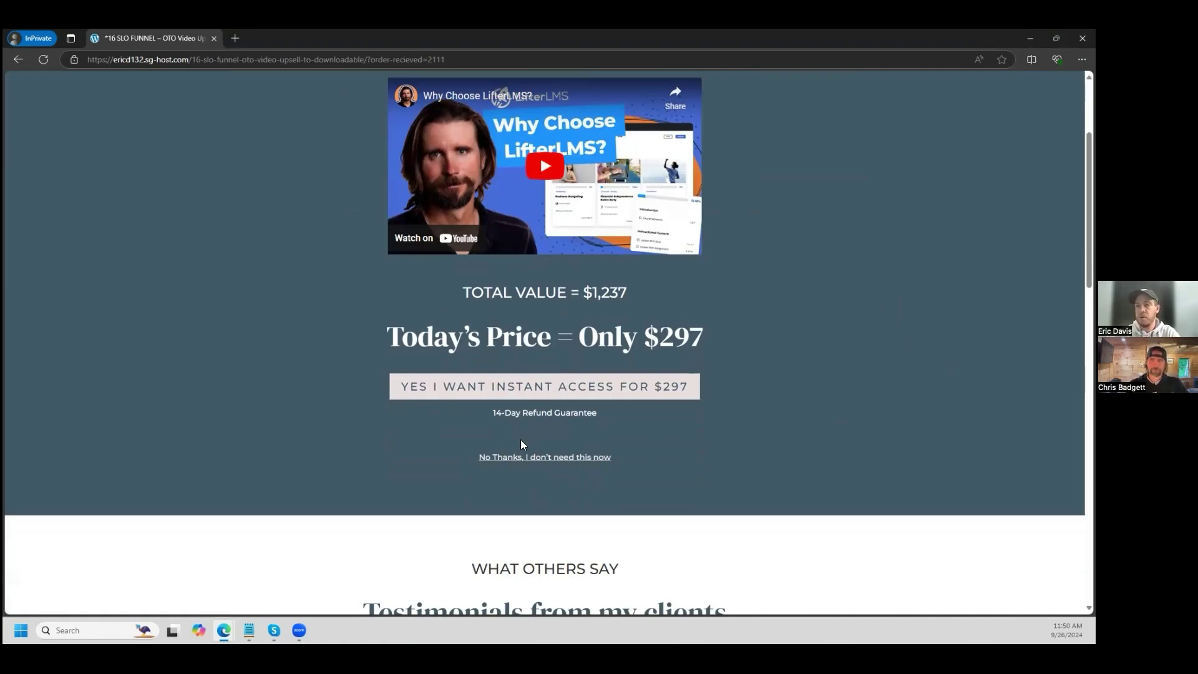
{"action": "scroll", "coordinate": [468, 414], "scroll_direction": "up", "scroll_amount": 3}
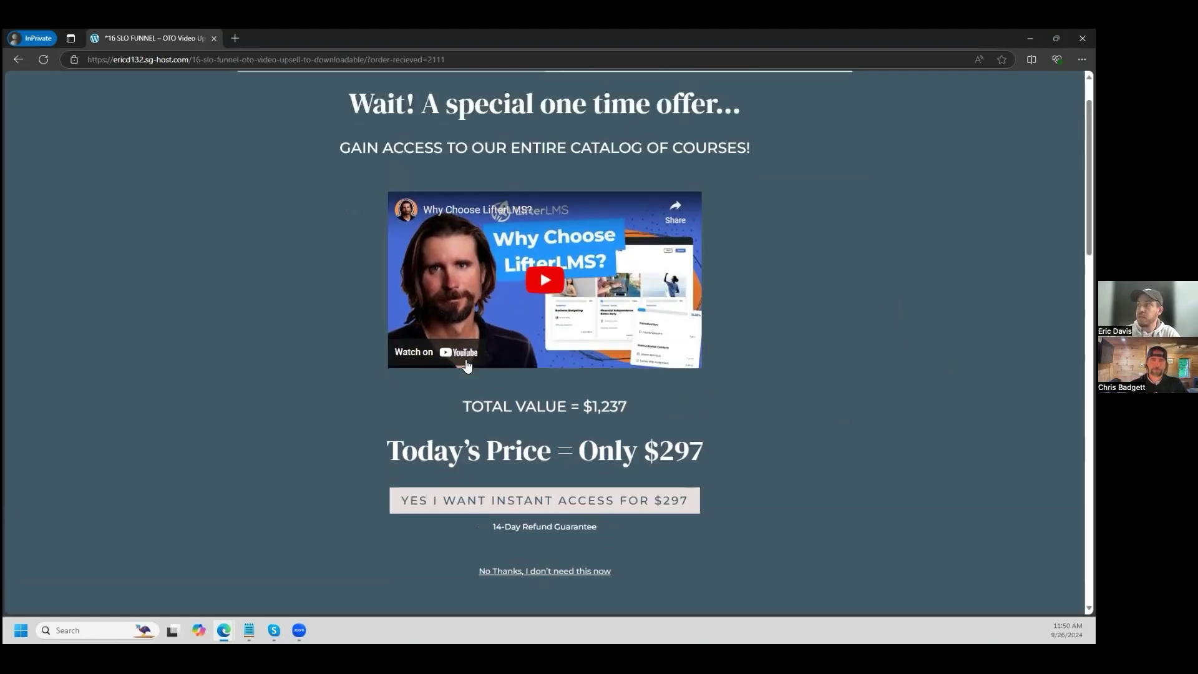
{"action": "scroll", "coordinate": [508, 453], "scroll_direction": "down", "scroll_amount": 2}
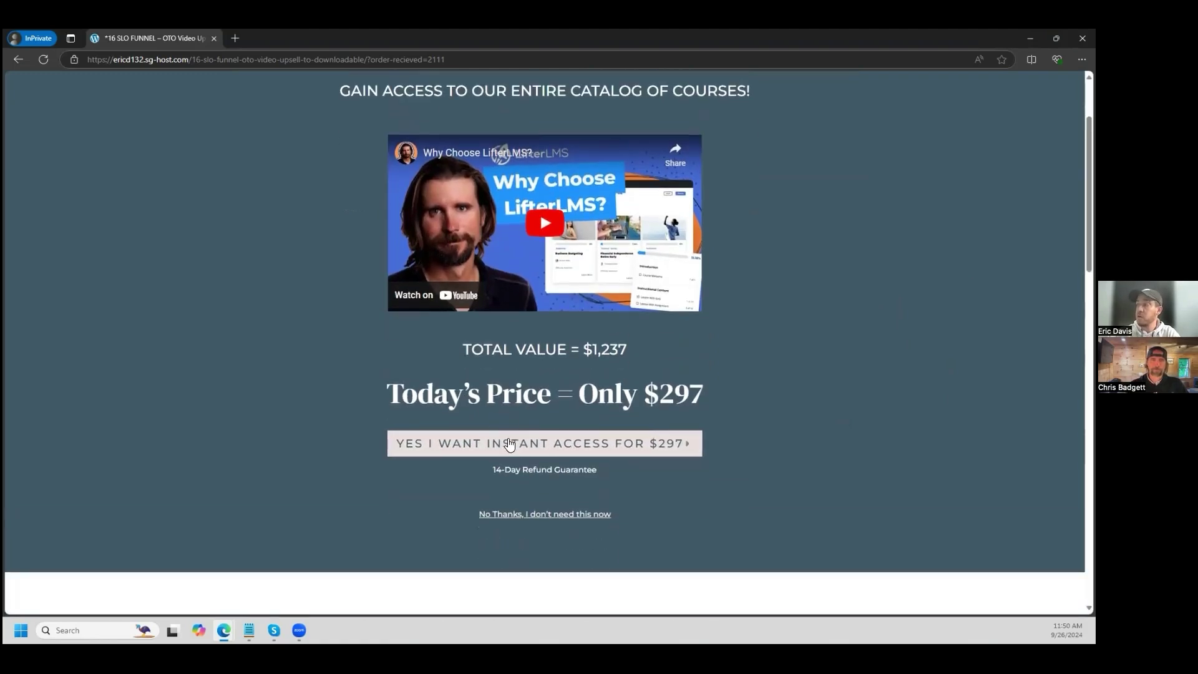
{"action": "left_click", "coordinate": [494, 444]}
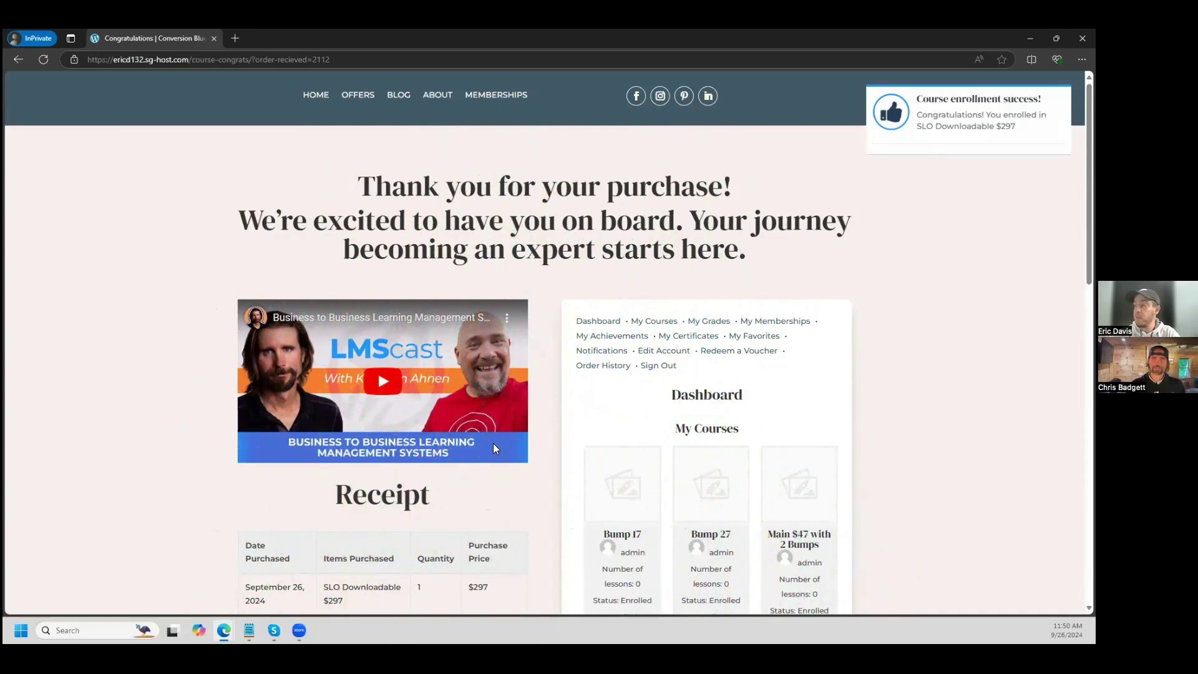
{"action": "scroll", "coordinate": [558, 296], "scroll_direction": "down", "scroll_amount": 2}
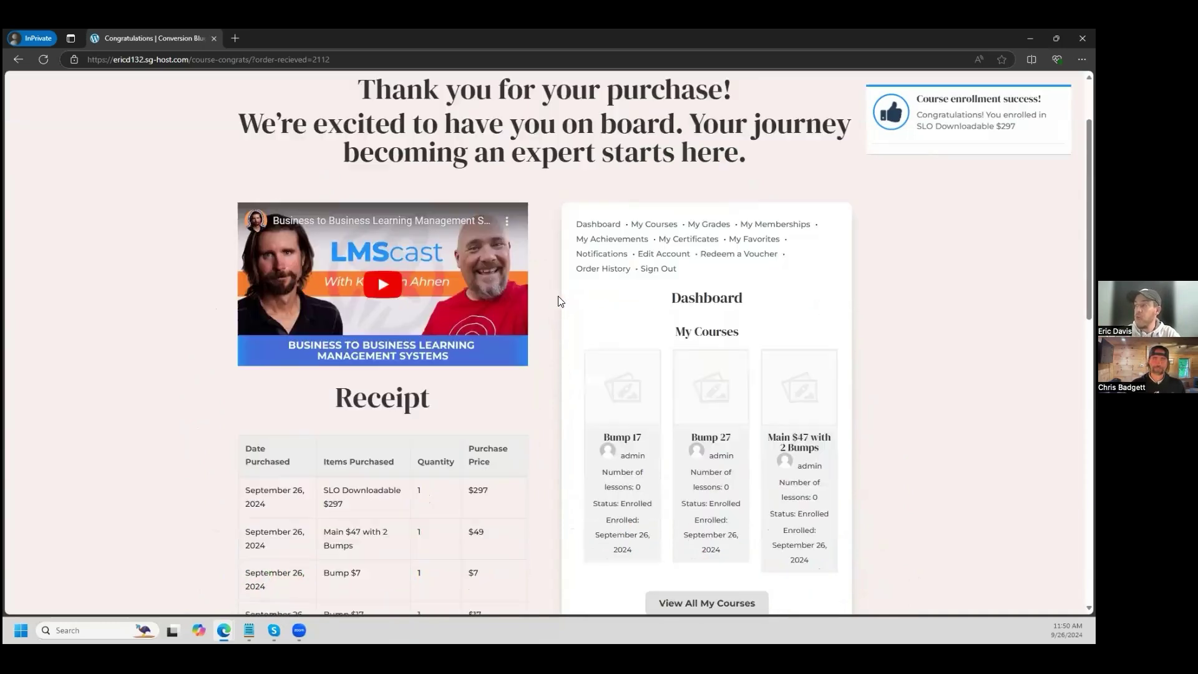
{"action": "scroll", "coordinate": [555, 303], "scroll_direction": "down", "scroll_amount": 3}
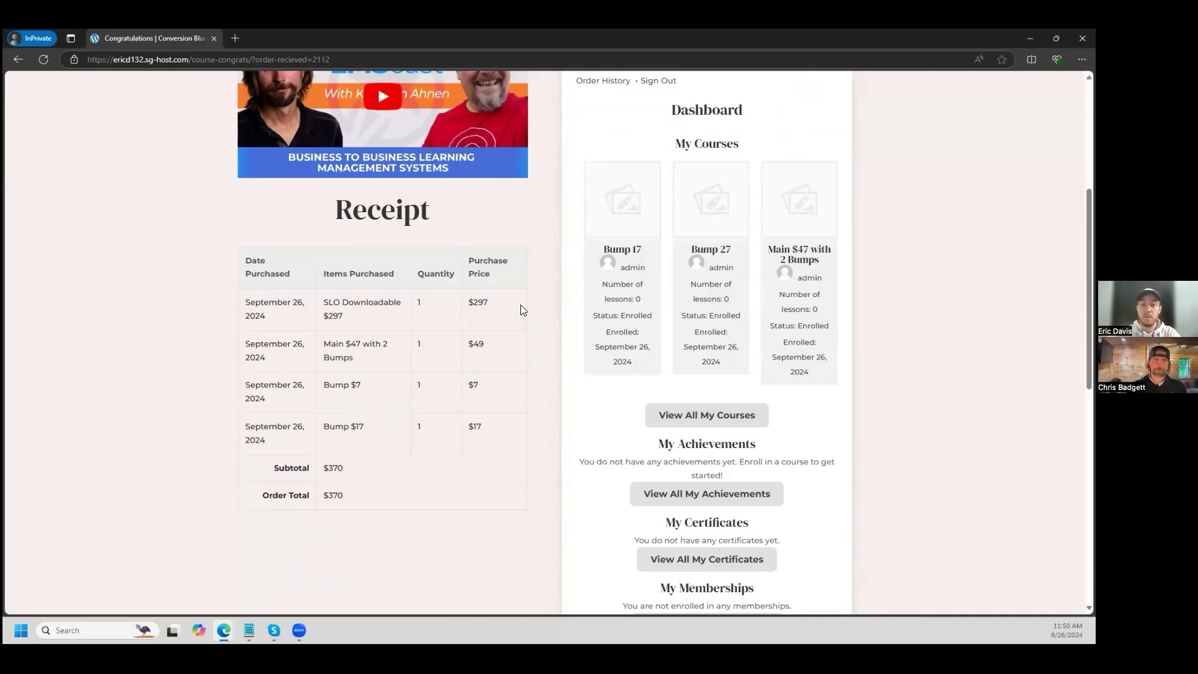
{"action": "scroll", "coordinate": [718, 250], "scroll_direction": "up", "scroll_amount": 2}
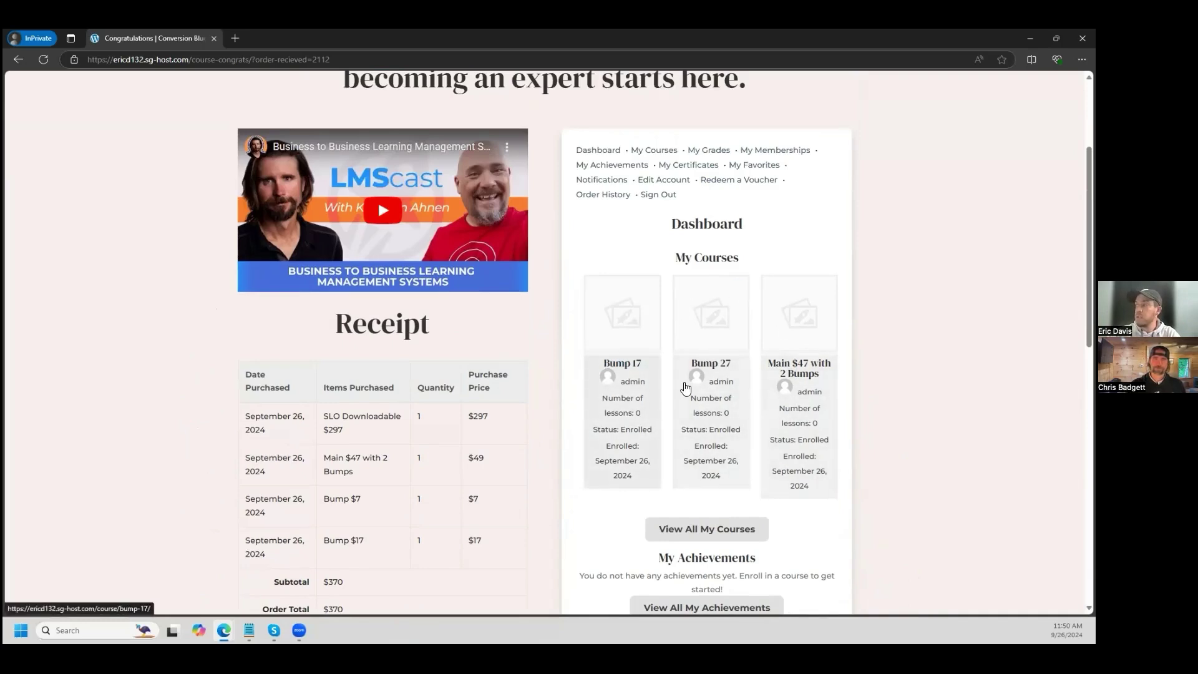
{"action": "scroll", "coordinate": [430, 387], "scroll_direction": "down", "scroll_amount": 1}
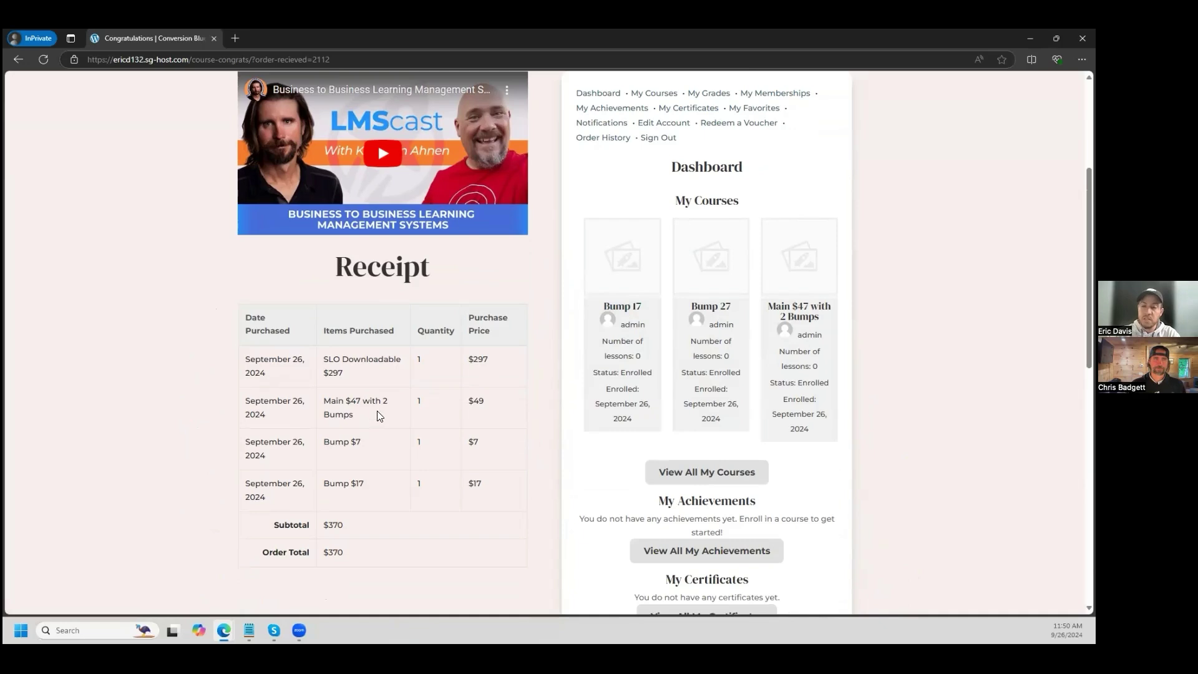
{"action": "scroll", "coordinate": [421, 437], "scroll_direction": "up", "scroll_amount": 1}
{"action": "scroll", "coordinate": [422, 468], "scroll_direction": "down", "scroll_amount": 1}
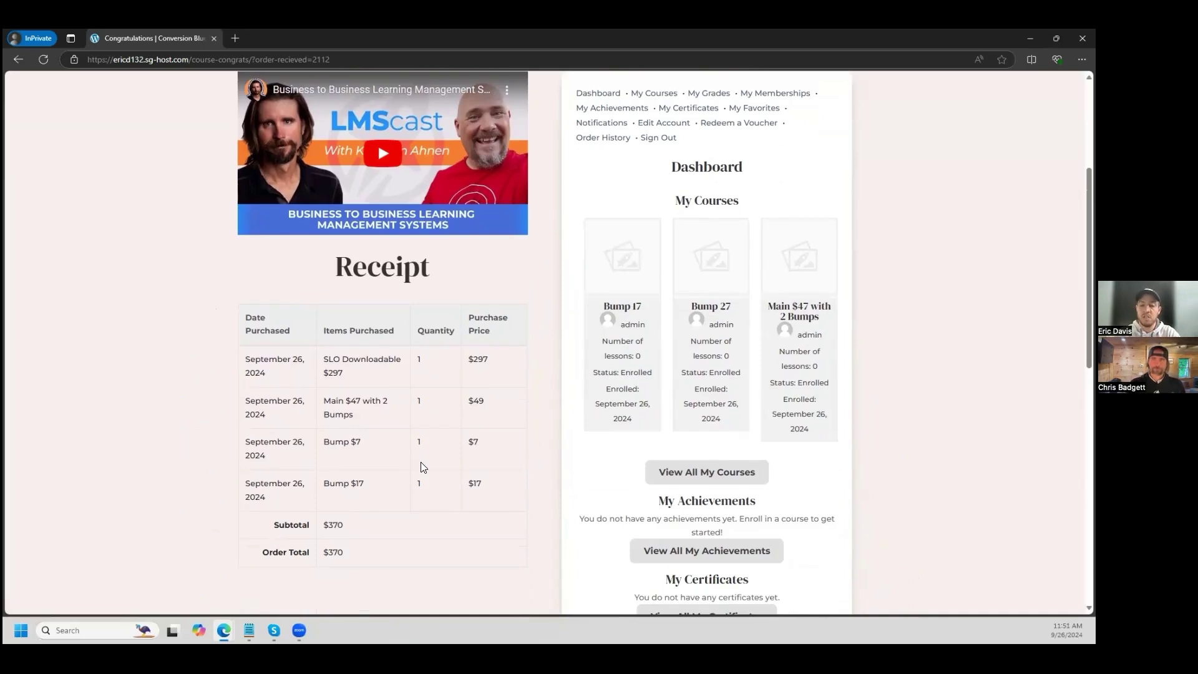
{"action": "left_click_drag", "start_coordinate": [488, 402], "coordinate": [469, 360]}
{"action": "left_click", "coordinate": [484, 472]}
{"action": "left_click", "coordinate": [474, 441]}
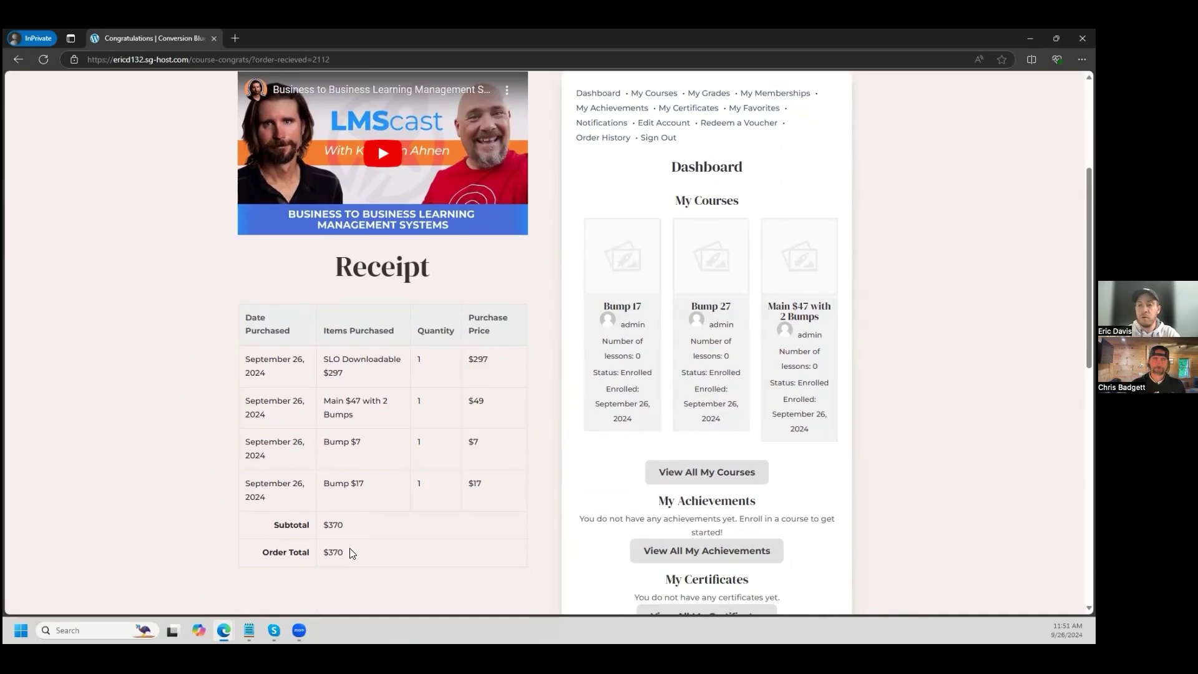
{"action": "scroll", "coordinate": [351, 553], "scroll_direction": "down", "scroll_amount": 1}
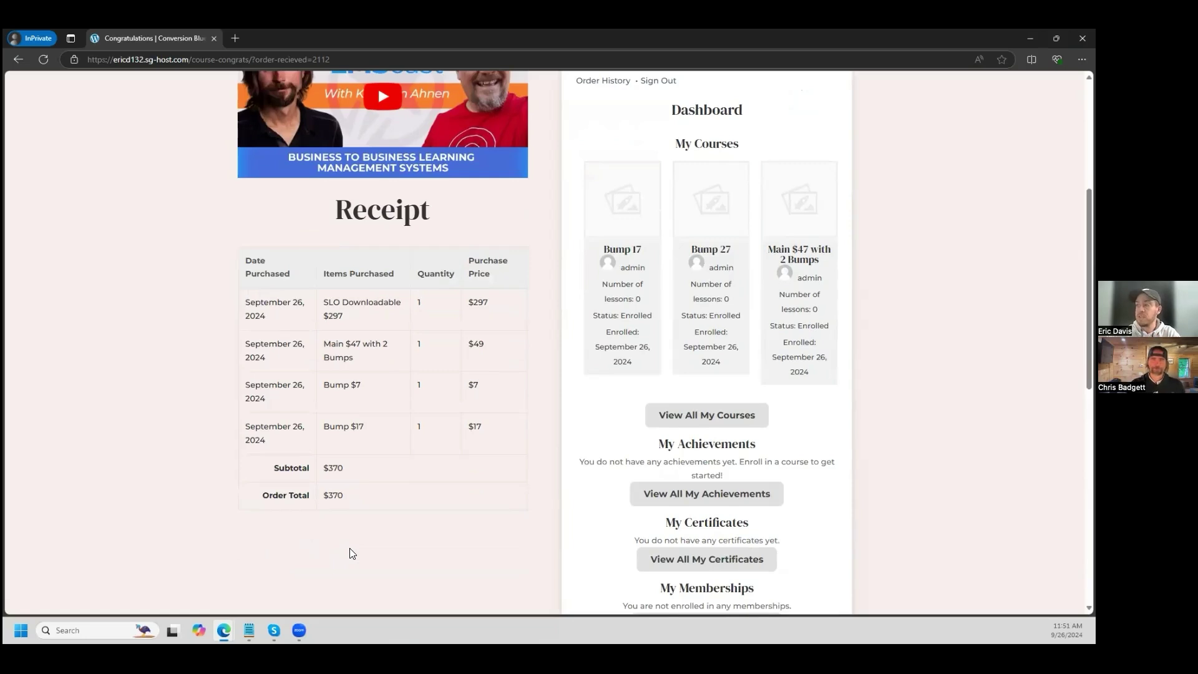
{"action": "scroll", "coordinate": [350, 553], "scroll_direction": "up", "scroll_amount": 1}
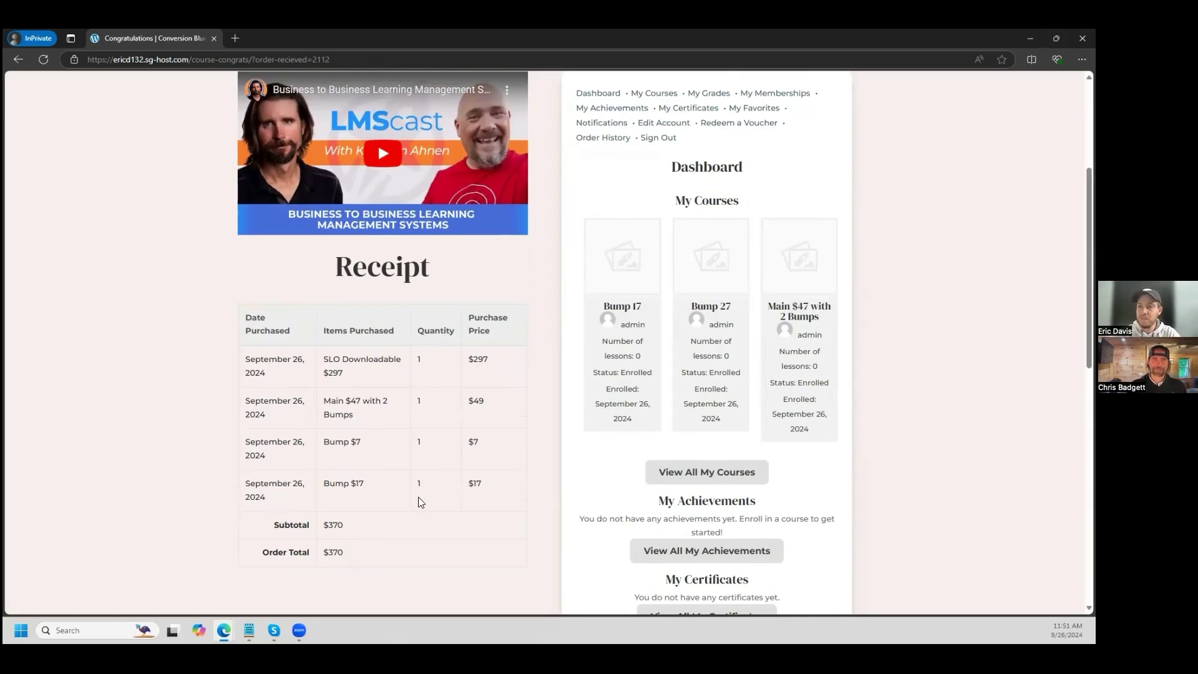
{"action": "scroll", "coordinate": [418, 502], "scroll_direction": "up", "scroll_amount": 2}
{"action": "scroll", "coordinate": [418, 502], "scroll_direction": "down", "scroll_amount": 2}
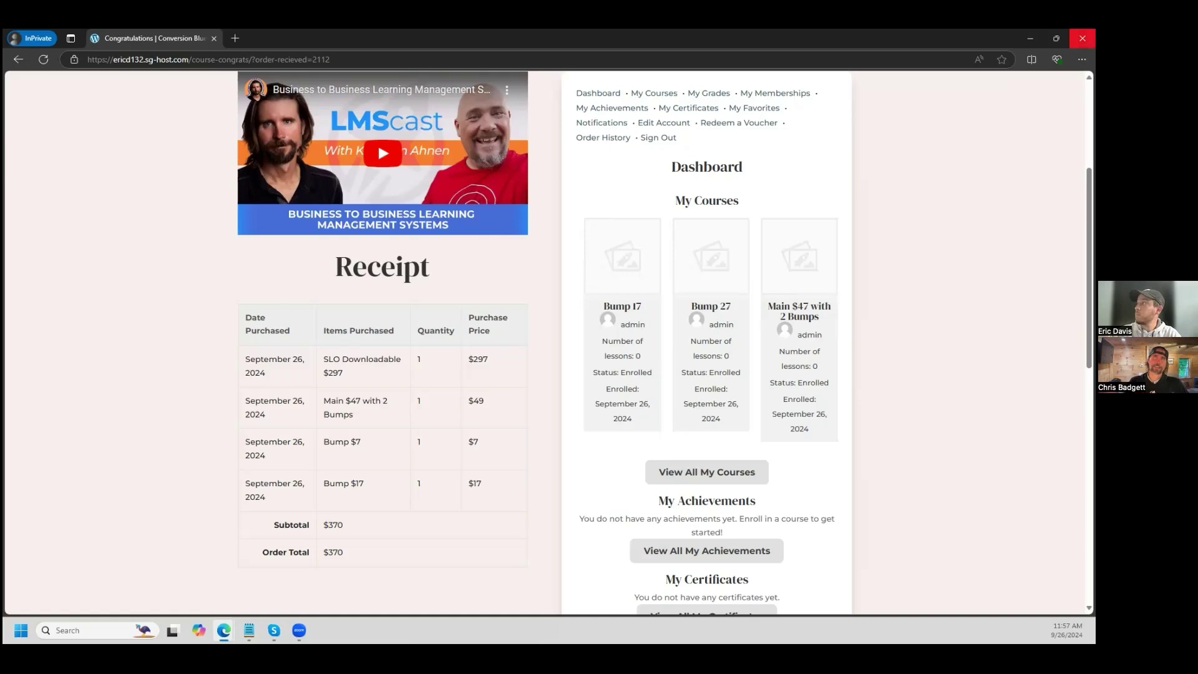
Switch to the admin window showing the Upsell Products list.
{"action": "key", "text": "alt+Tab"}
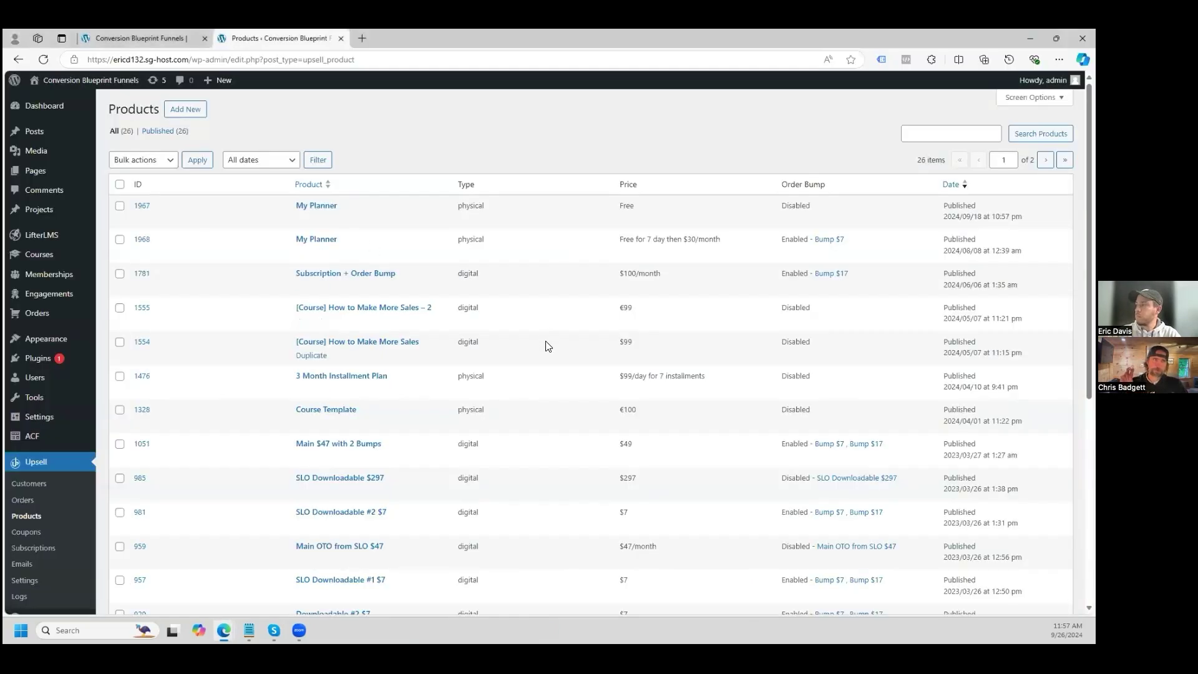
Find '2 bump' in the Upsell Products list and open Main $47 with 2 Bumps for editing.
{"action": "scroll", "coordinate": [545, 343], "scroll_direction": "down", "scroll_amount": 3}
{"action": "scroll", "coordinate": [515, 362], "scroll_direction": "up", "scroll_amount": 3}
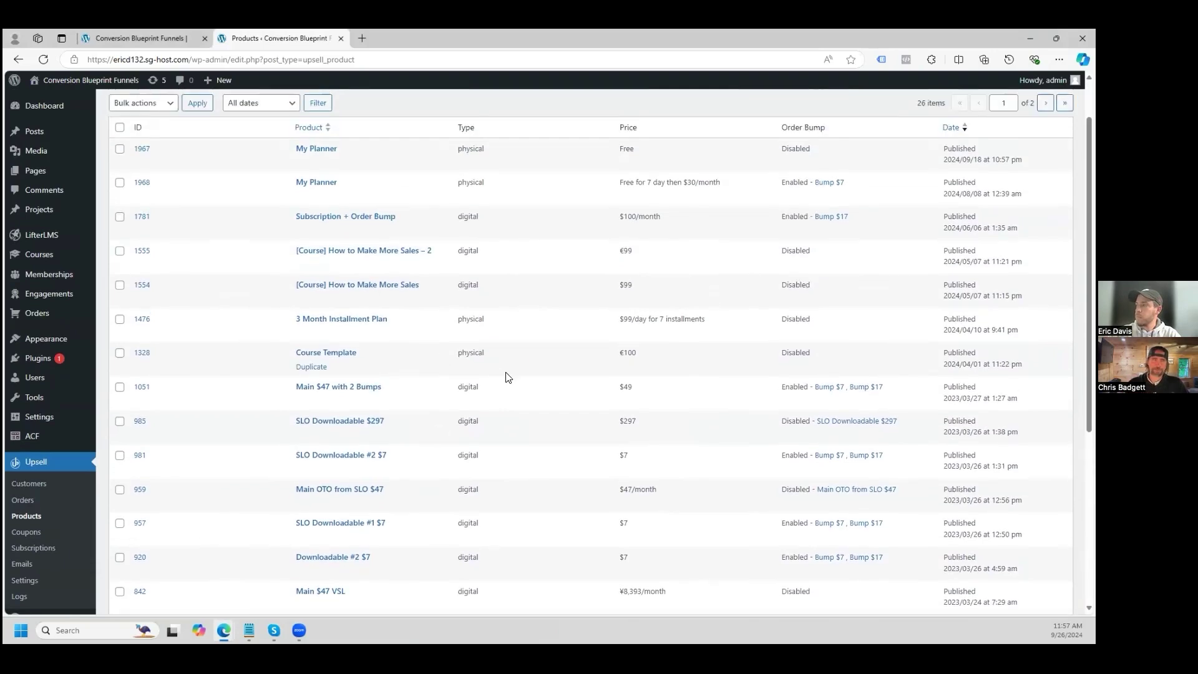
{"action": "scroll", "coordinate": [448, 349], "scroll_direction": "down", "scroll_amount": 2}
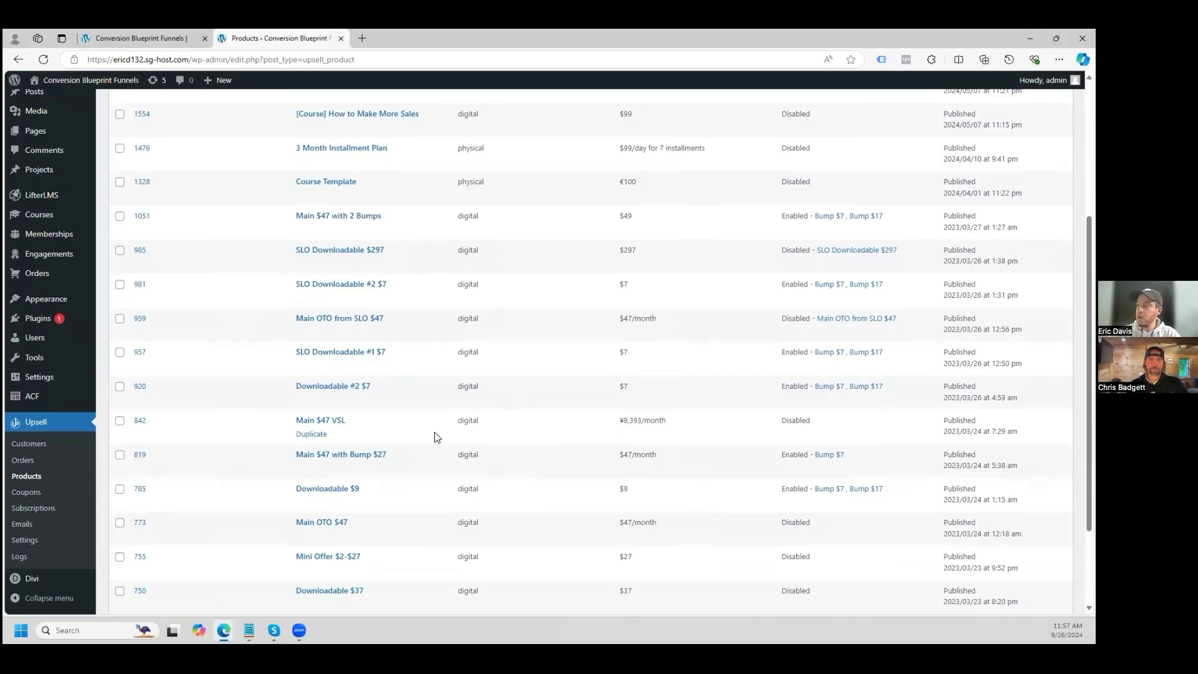
{"action": "scroll", "coordinate": [429, 426], "scroll_direction": "down", "scroll_amount": 1}
{"action": "scroll", "coordinate": [428, 426], "scroll_direction": "up", "scroll_amount": 2}
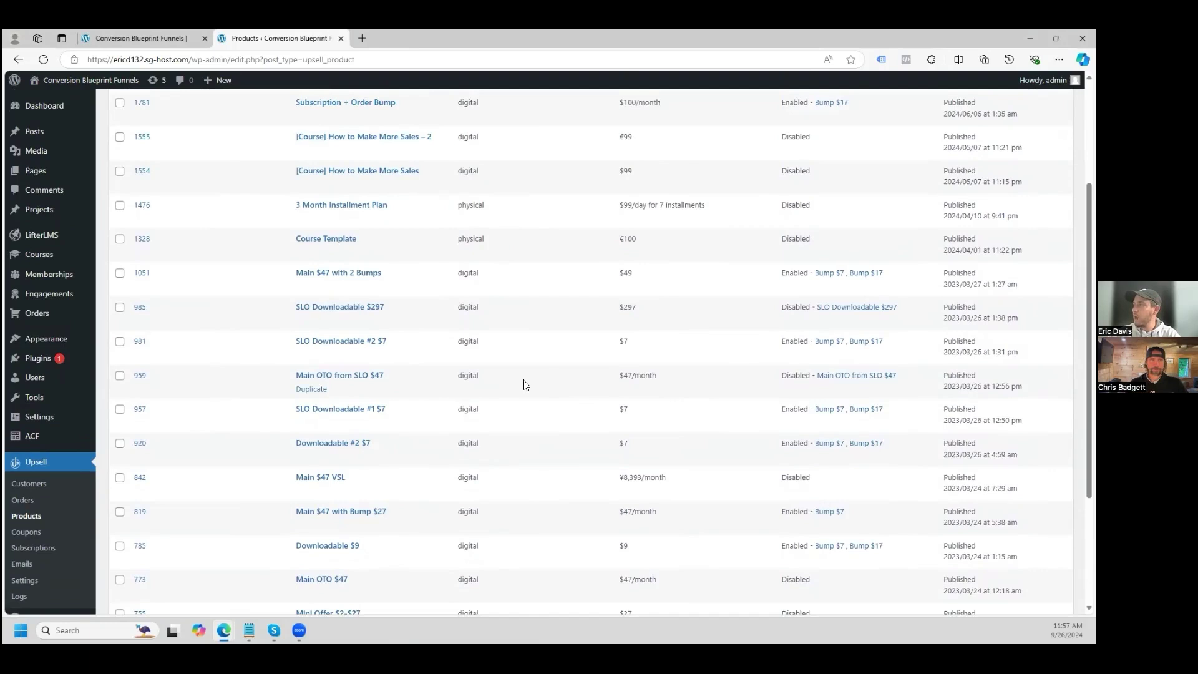
{"action": "key", "text": "ctrl+f"}
{"action": "type", "text": "2 bu"}
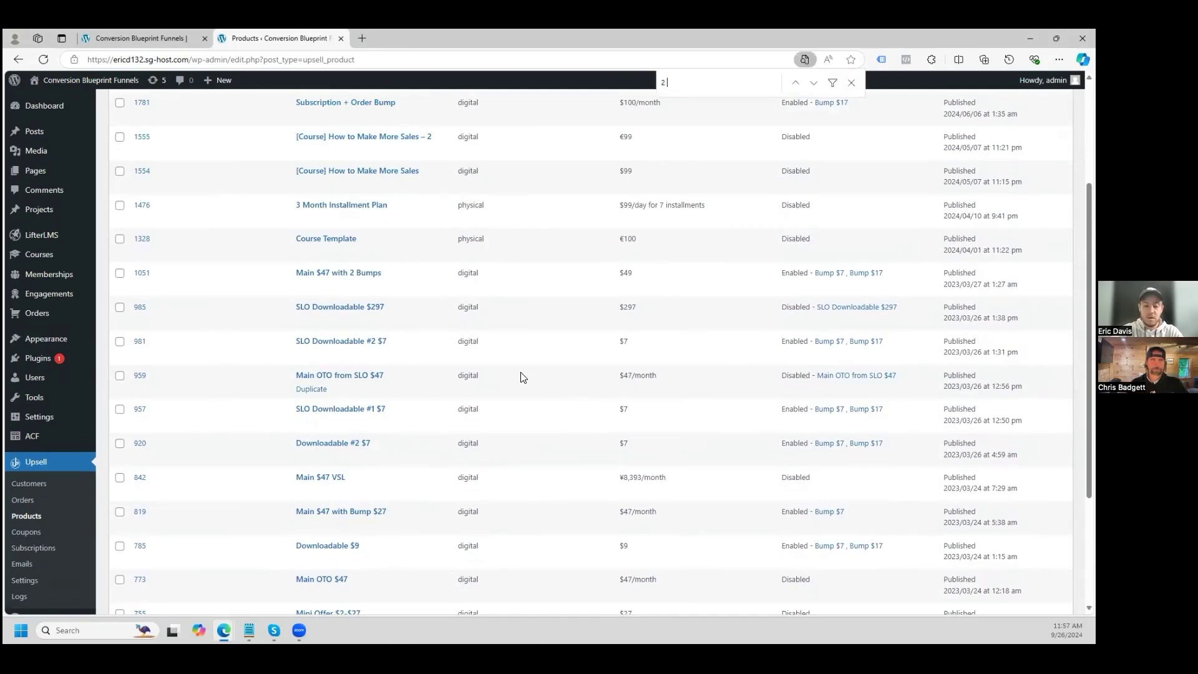
{"action": "type", "text": "mp"}
{"action": "key", "text": "ctrl+Return"}
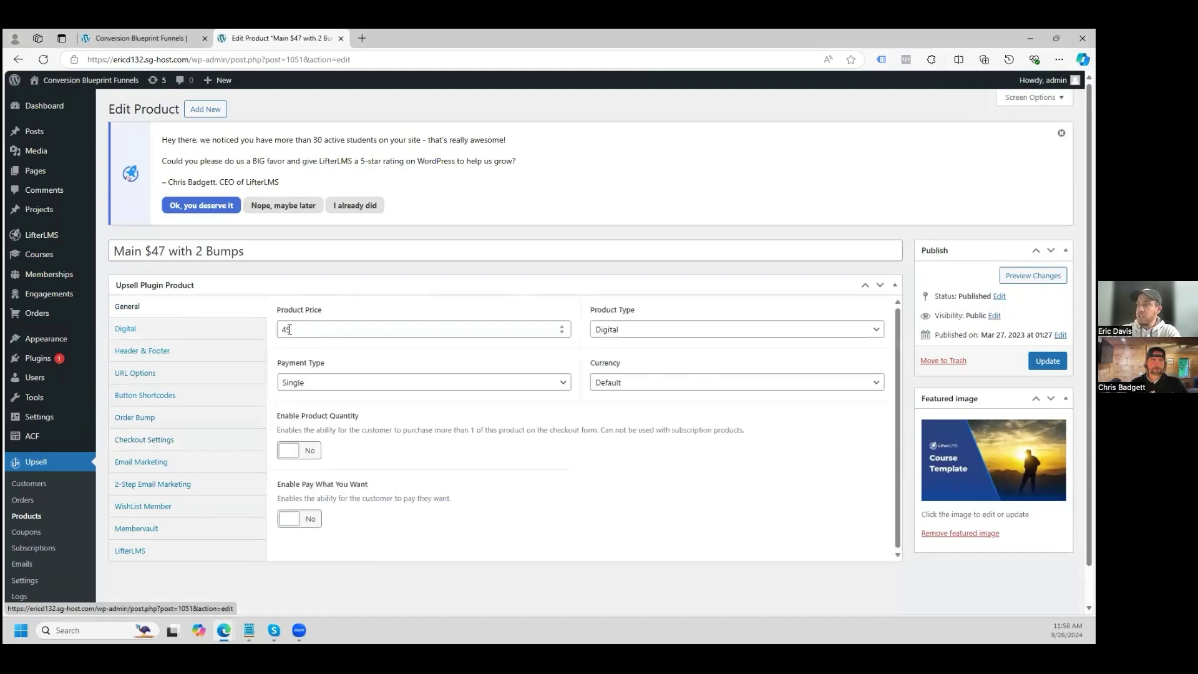
Set the product's price to 0 and save it.
{"action": "double_click", "coordinate": [289, 329]}
{"action": "type", "text": "0"}
{"action": "key", "text": "Return"}
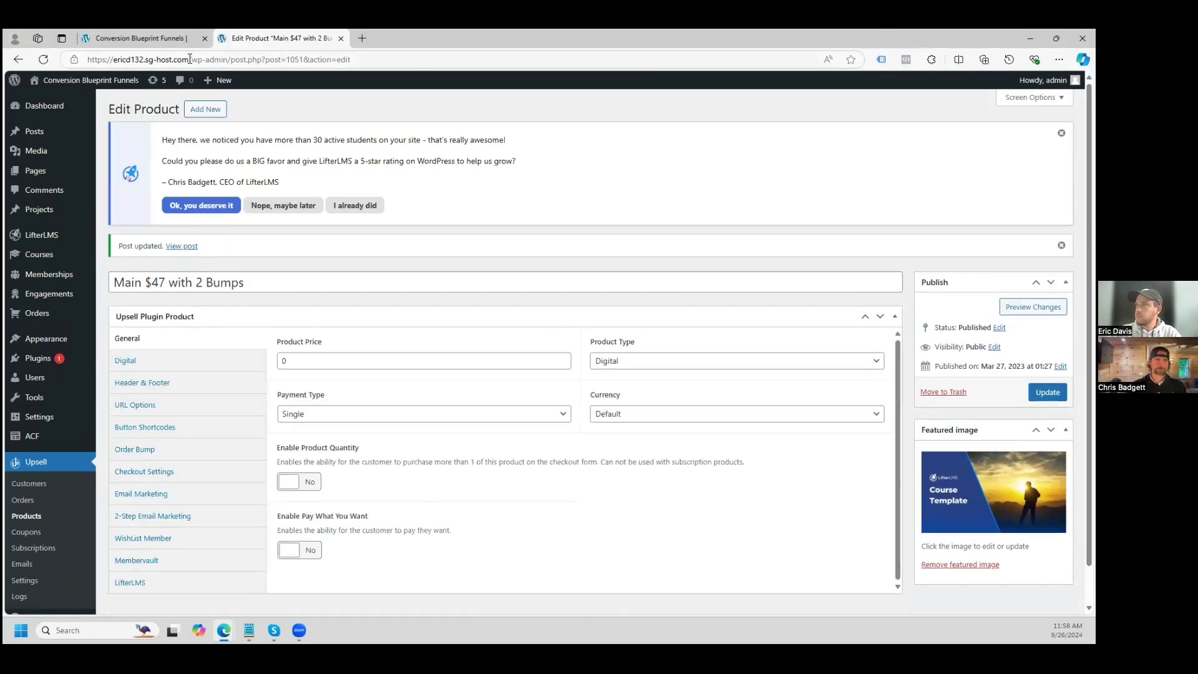
Copy the site address into a new InPrivate window, then minimize that window.
{"action": "left_click_drag", "start_coordinate": [191, 60], "coordinate": [87, 59]}
{"action": "key", "text": "ctrl+c"}
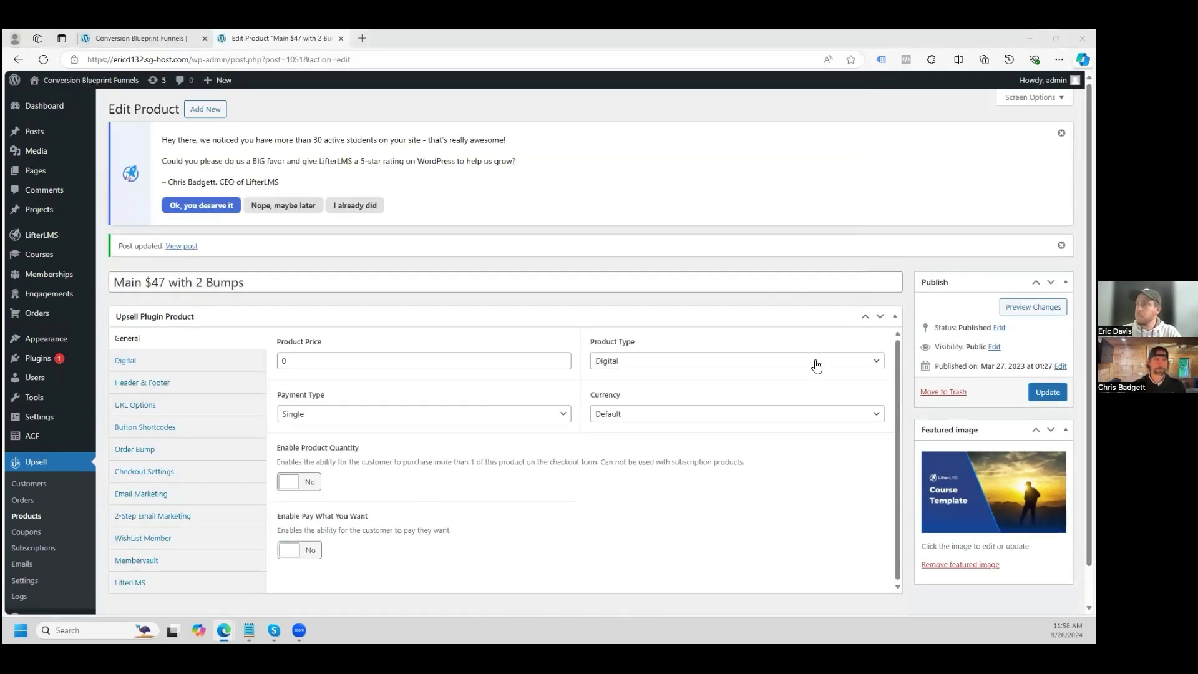
{"action": "left_click", "coordinate": [1058, 59]}
{"action": "left_click", "coordinate": [968, 113]}
{"action": "key", "text": "ctrl+v"}
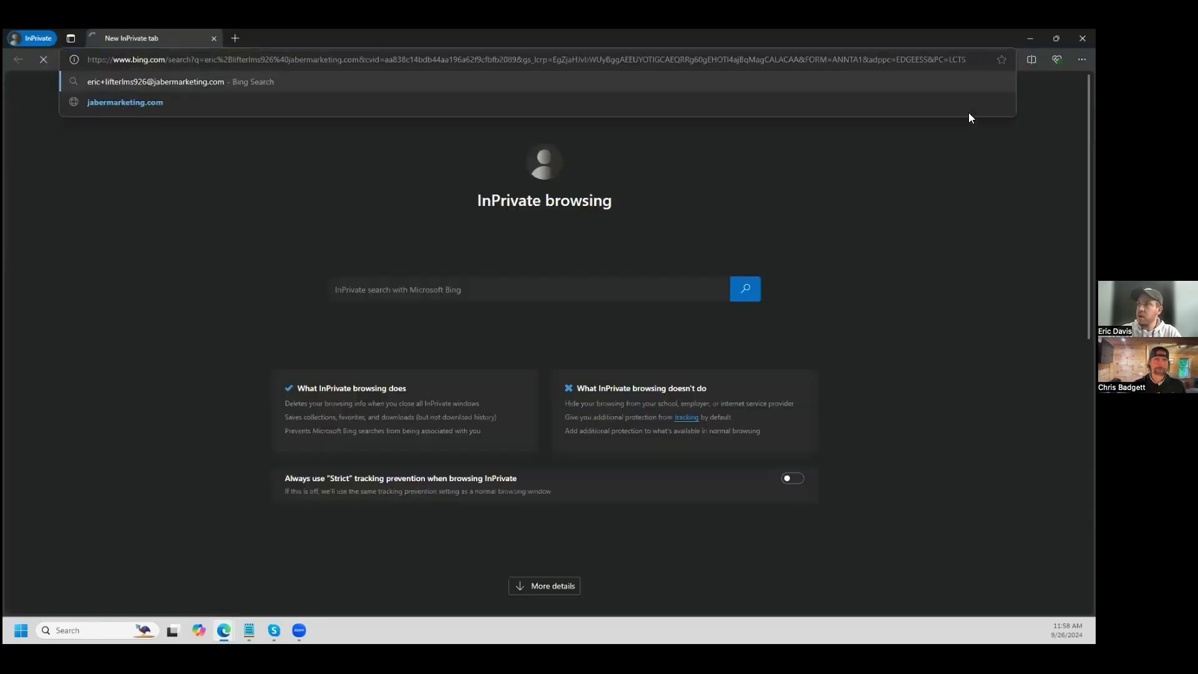
{"action": "key", "text": "Return"}
{"action": "key", "text": "super+Down"}
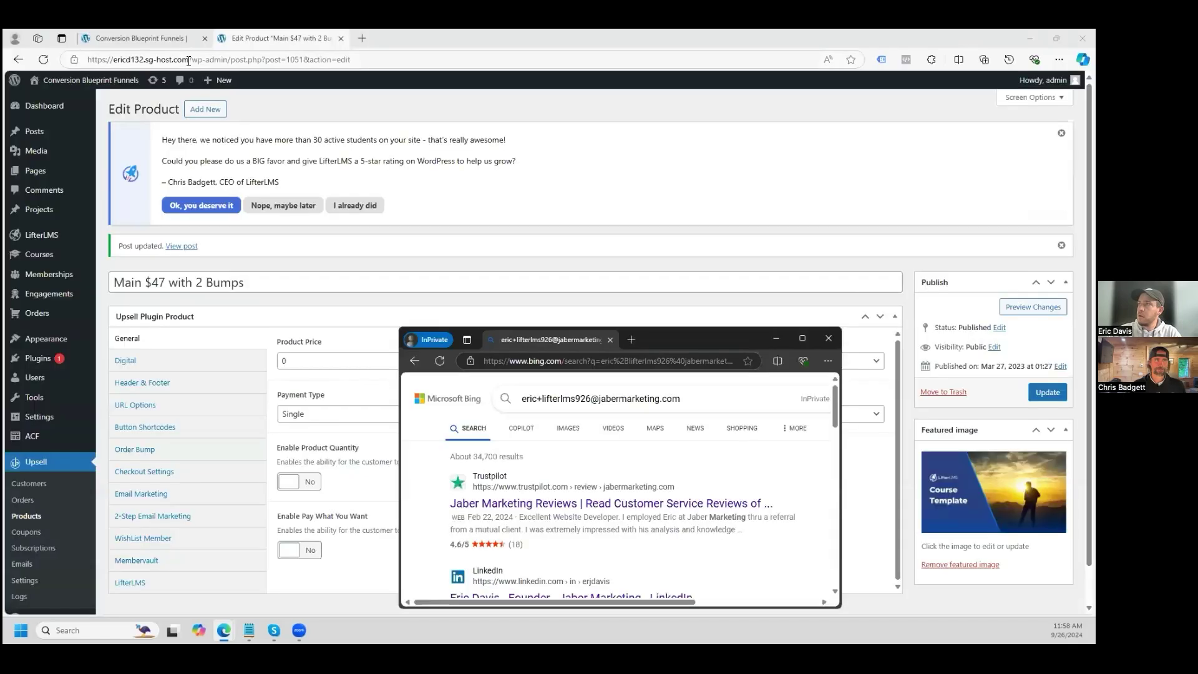
Maximize the InPrivate window and load the site's home page in it.
{"action": "left_click", "coordinate": [87, 60]}
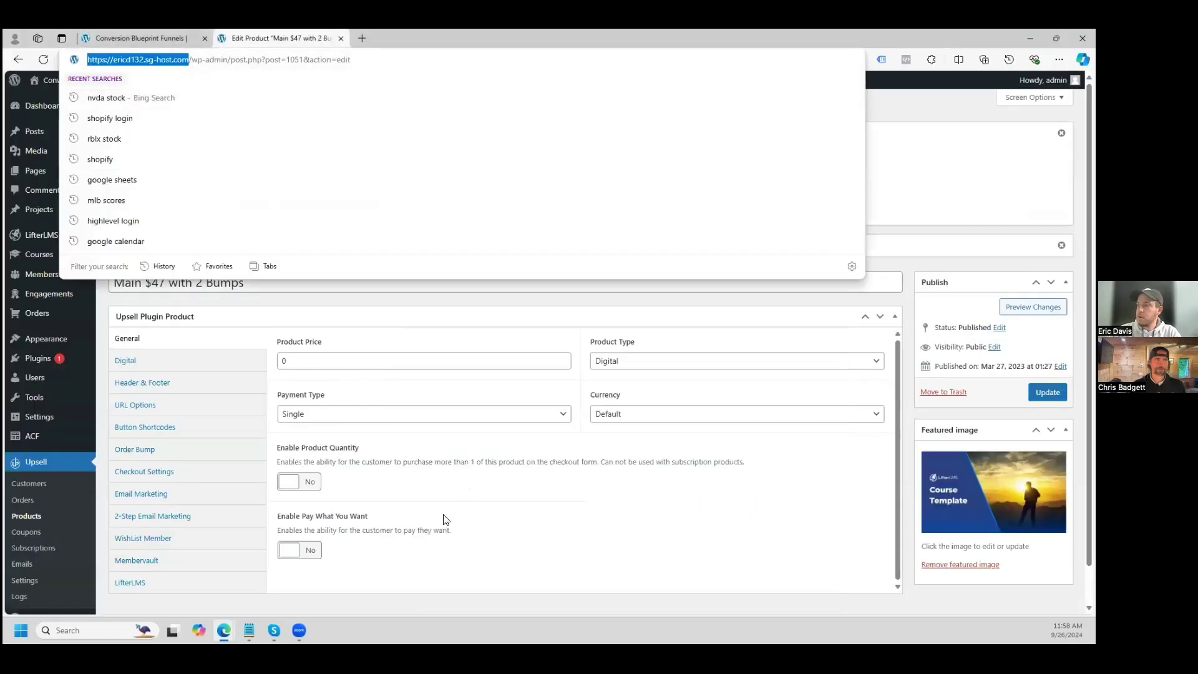
{"action": "left_click", "coordinate": [299, 481]}
{"action": "mouse_move", "coordinate": [223, 630]}
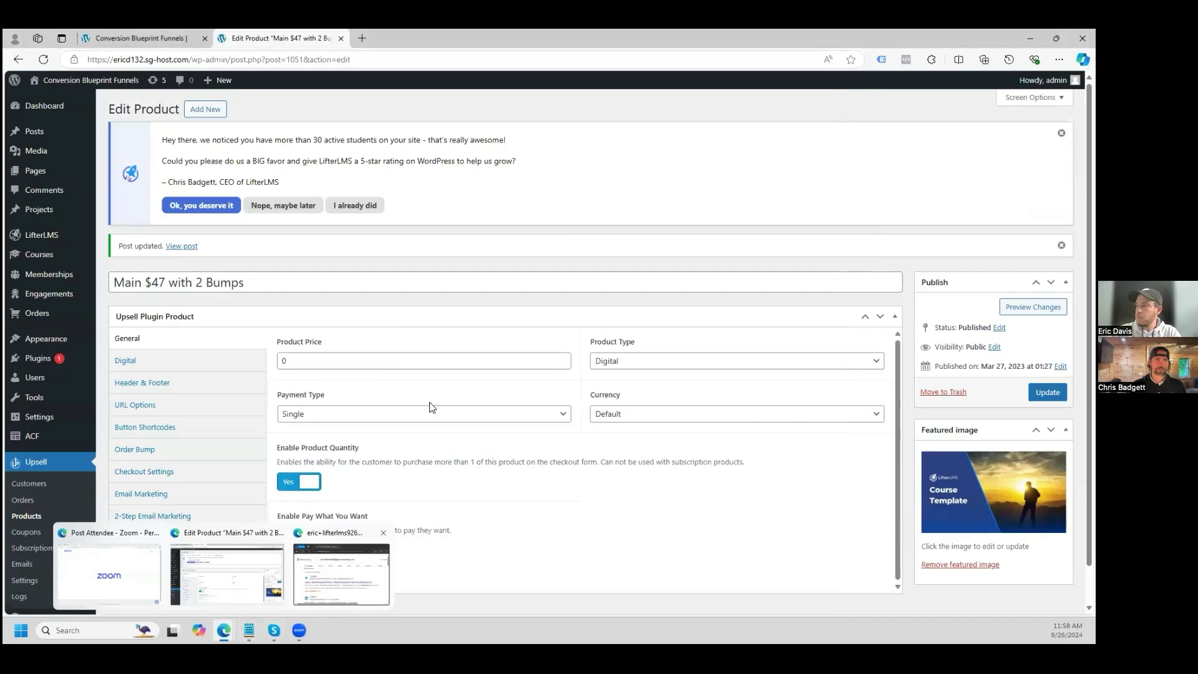
{"action": "left_click", "coordinate": [329, 592]}
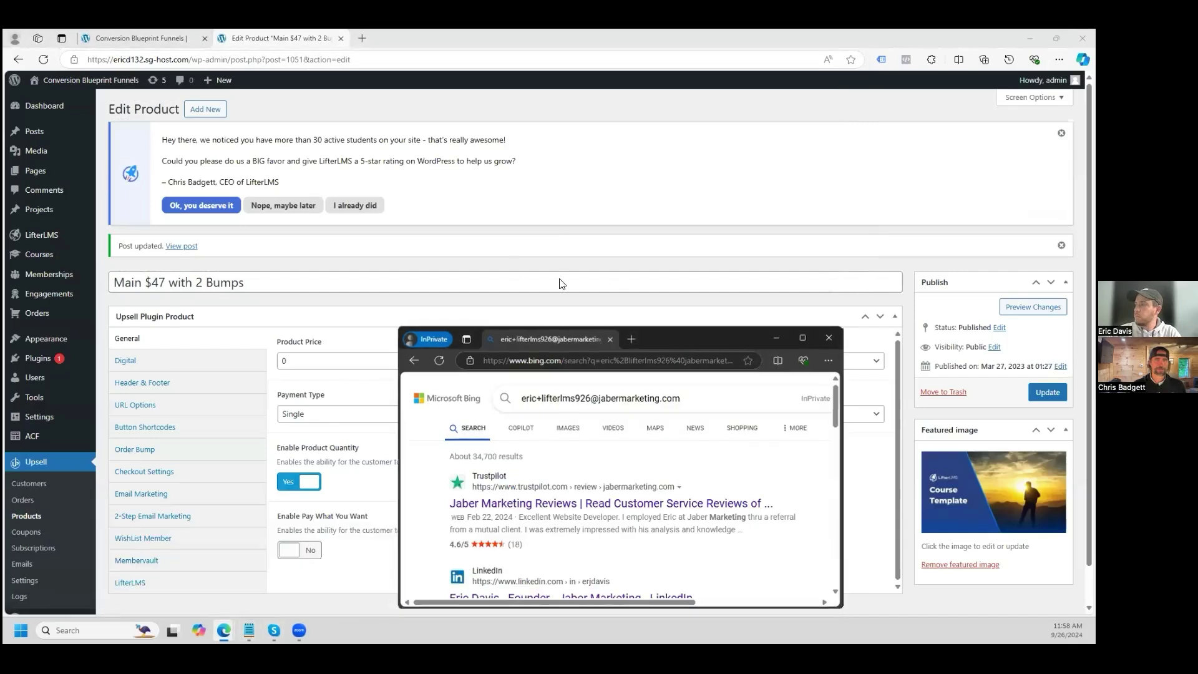
{"action": "key", "text": "super+Up"}
{"action": "left_click", "coordinate": [269, 61]}
{"action": "key", "text": "ctrl+v"}
{"action": "key", "text": "Return"}
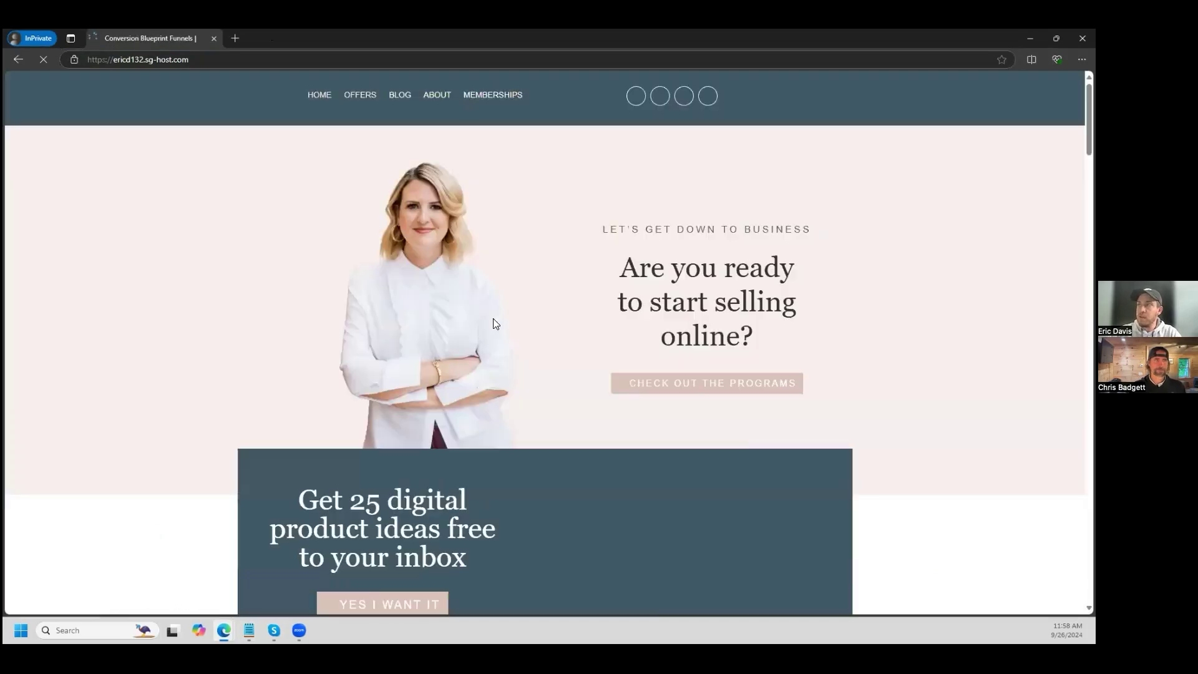
Open the order form from the middle $49 offer under Mini Products.
{"action": "scroll", "coordinate": [660, 390], "scroll_direction": "down", "scroll_amount": 1}
{"action": "scroll", "coordinate": [660, 389], "scroll_direction": "down", "scroll_amount": 20}
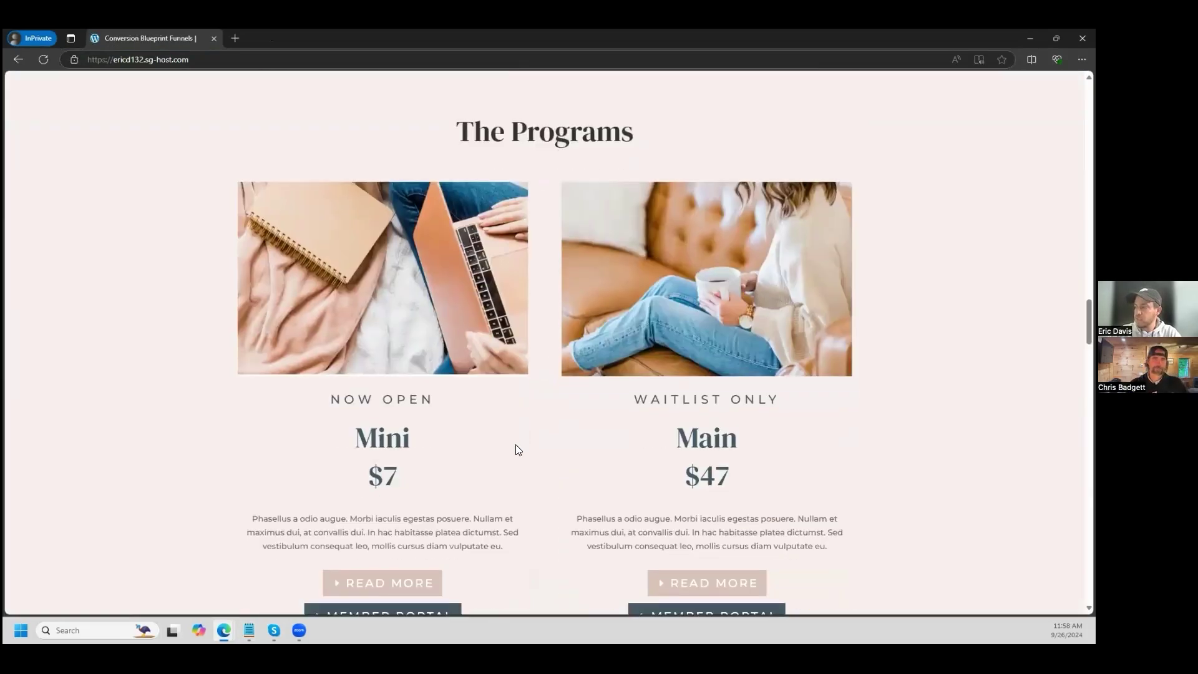
{"action": "scroll", "coordinate": [529, 440], "scroll_direction": "down", "scroll_amount": 7}
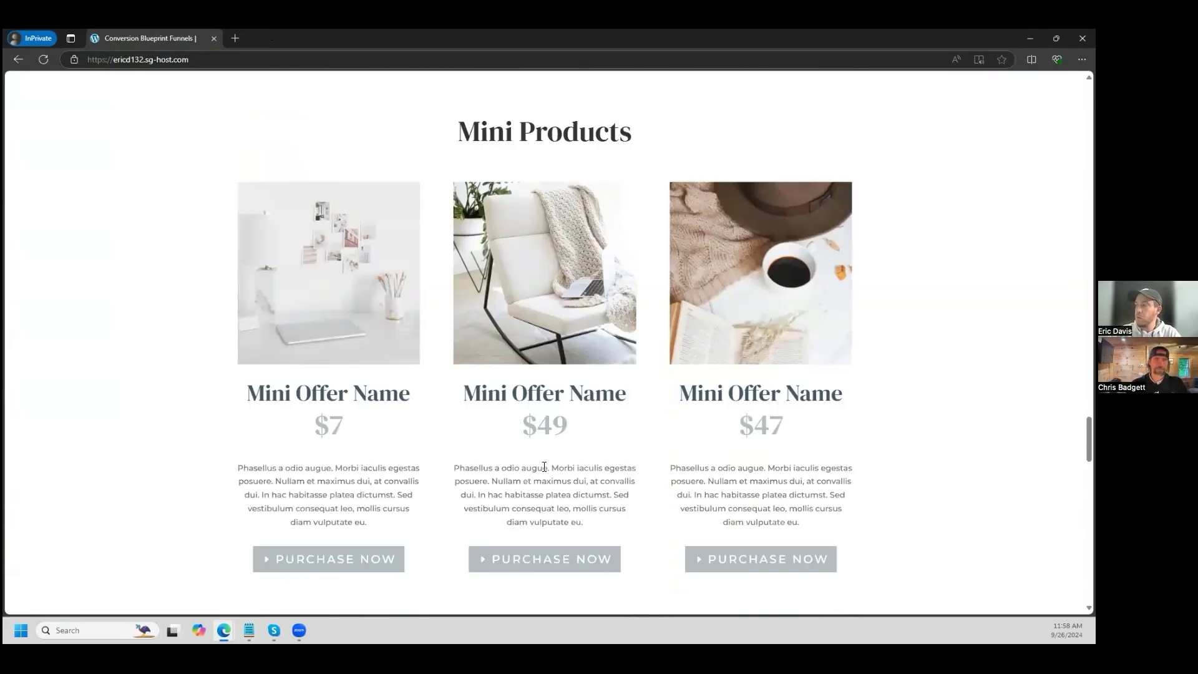
{"action": "left_click", "coordinate": [540, 553]}
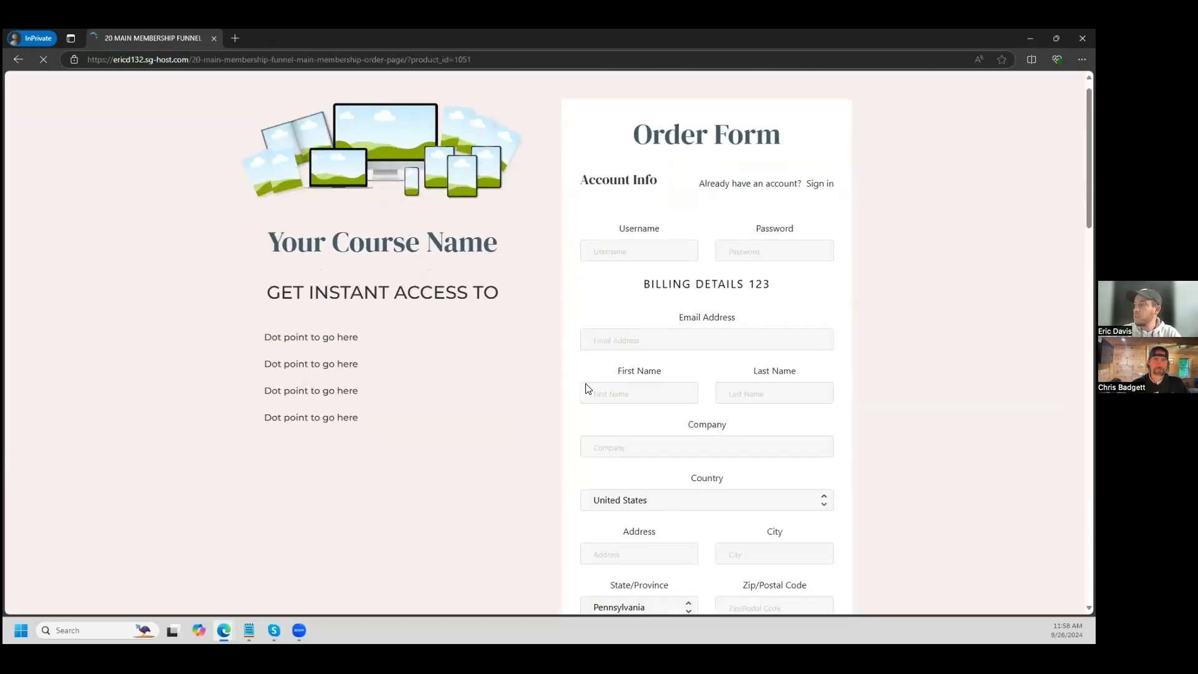
Add the $7 order bump, toggle it off and back on, and choose PayPal payment.
{"action": "scroll", "coordinate": [585, 387], "scroll_direction": "down", "scroll_amount": 4}
{"action": "scroll", "coordinate": [768, 484], "scroll_direction": "down", "scroll_amount": 9}
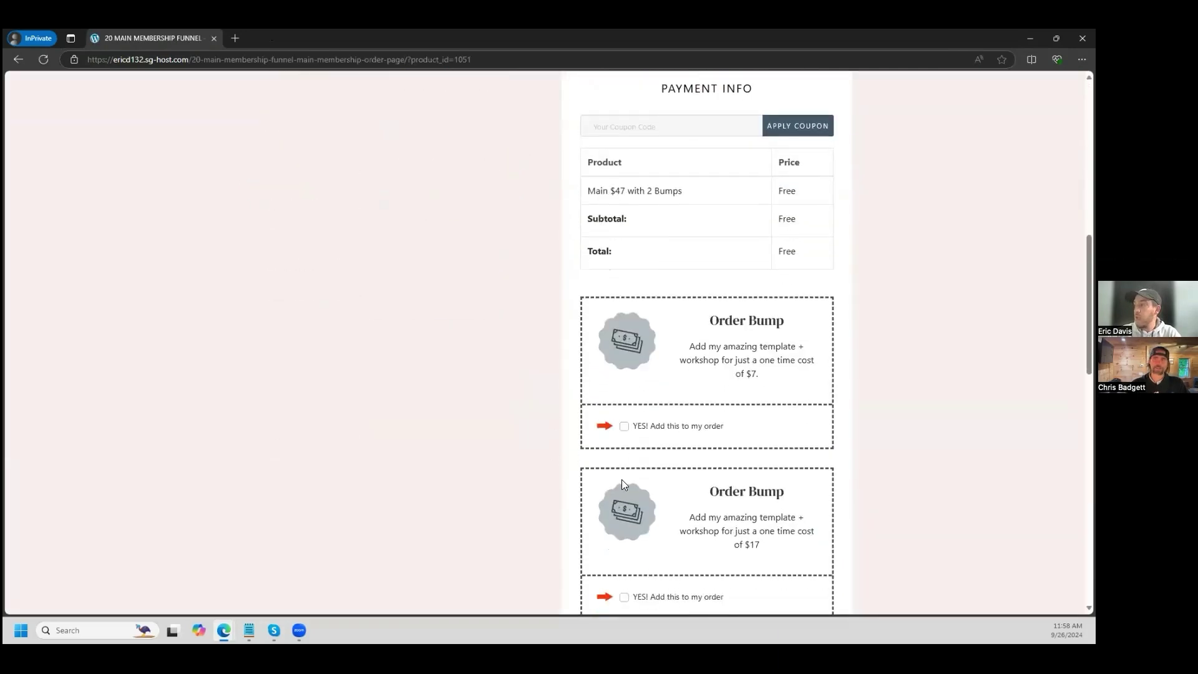
{"action": "scroll", "coordinate": [508, 515], "scroll_direction": "up", "scroll_amount": 1}
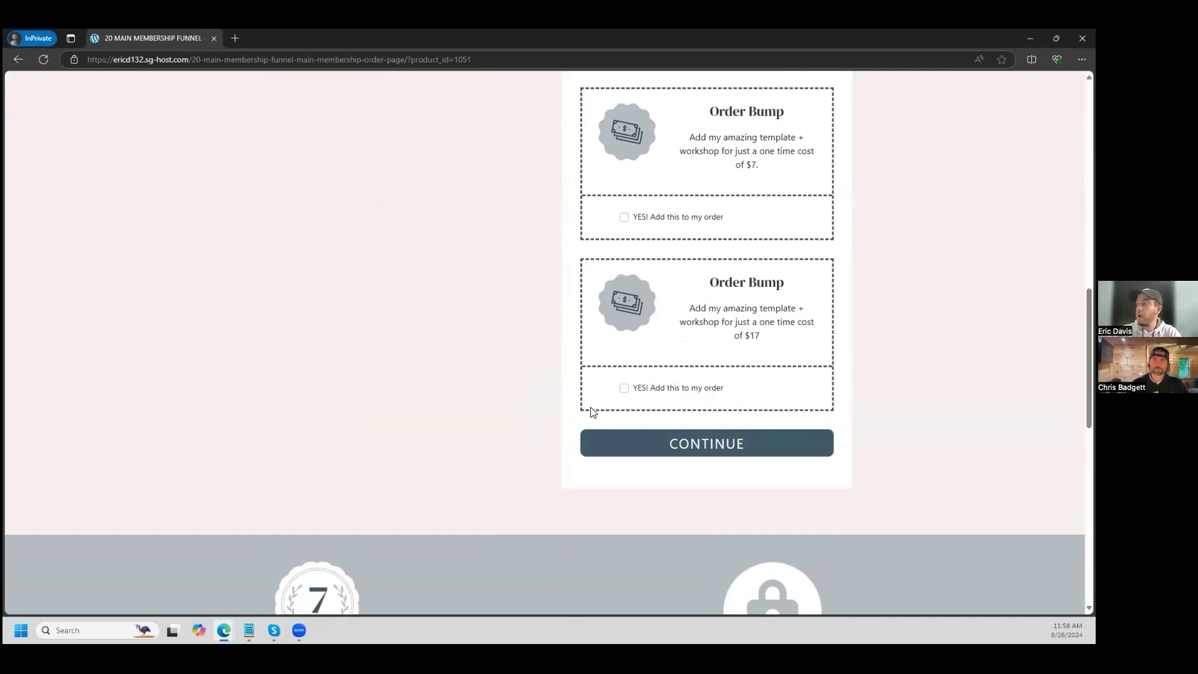
{"action": "scroll", "coordinate": [602, 424], "scroll_direction": "up", "scroll_amount": 3}
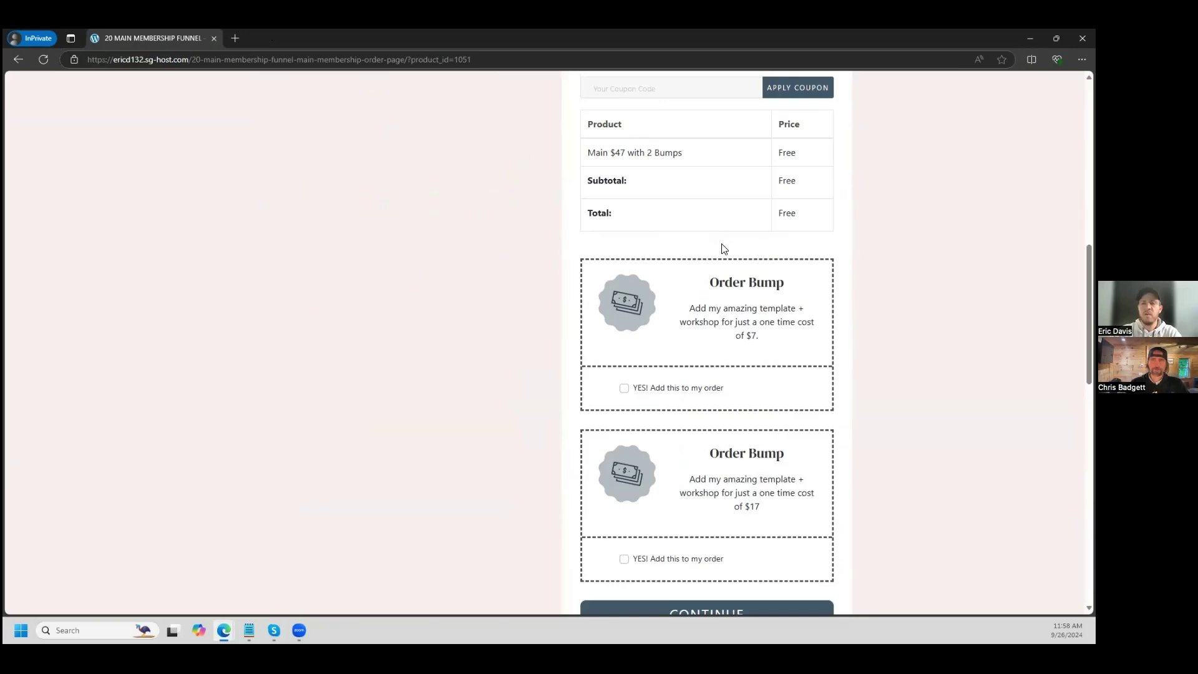
{"action": "left_click", "coordinate": [624, 388]}
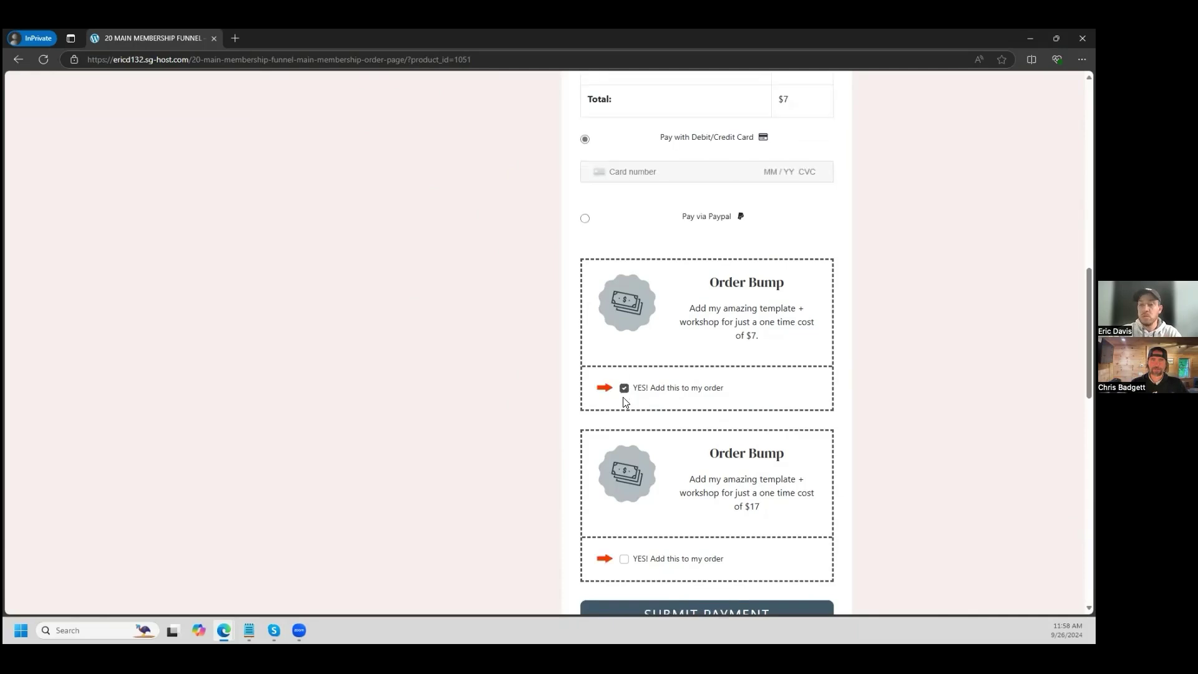
{"action": "scroll", "coordinate": [841, 214], "scroll_direction": "up", "scroll_amount": 1}
{"action": "scroll", "coordinate": [841, 214], "scroll_direction": "up", "scroll_amount": 2}
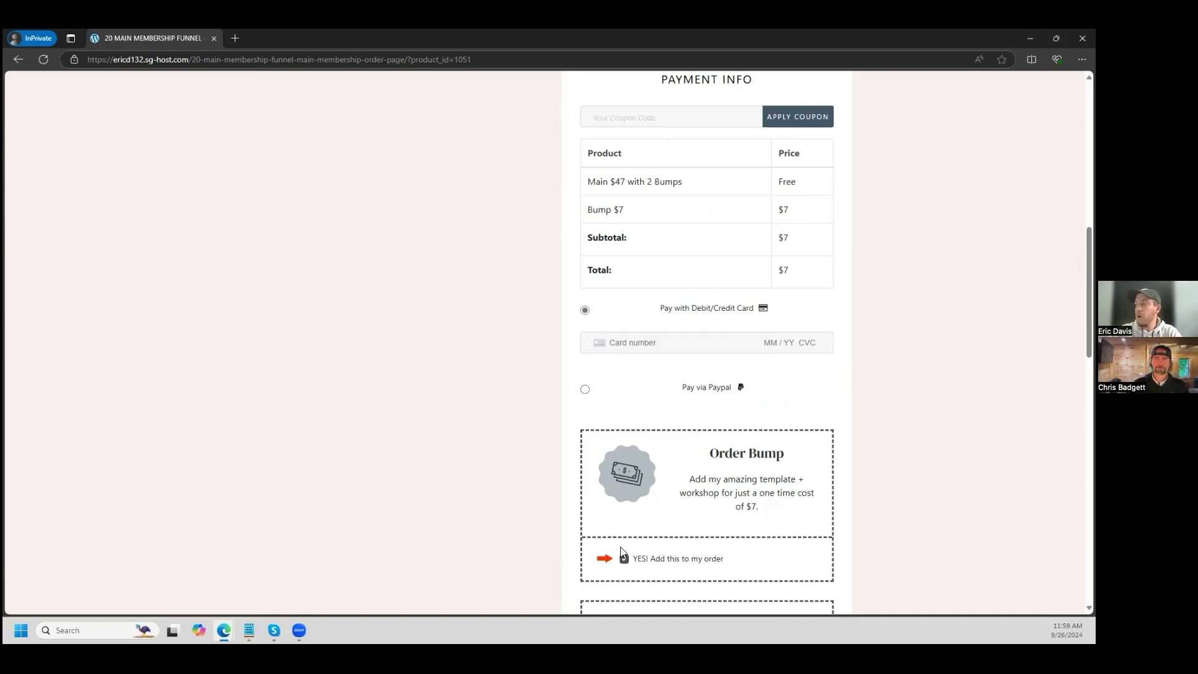
{"action": "scroll", "coordinate": [640, 441], "scroll_direction": "down", "scroll_amount": 1}
{"action": "scroll", "coordinate": [640, 441], "scroll_direction": "down", "scroll_amount": 3}
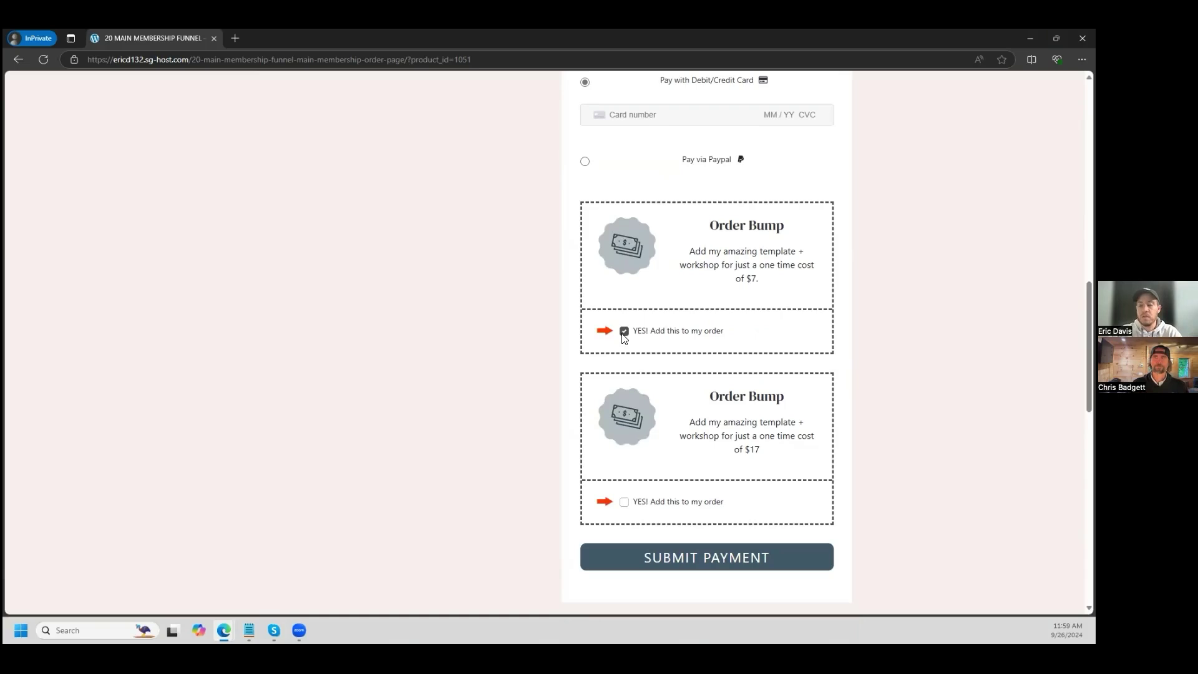
{"action": "left_click", "coordinate": [624, 332]}
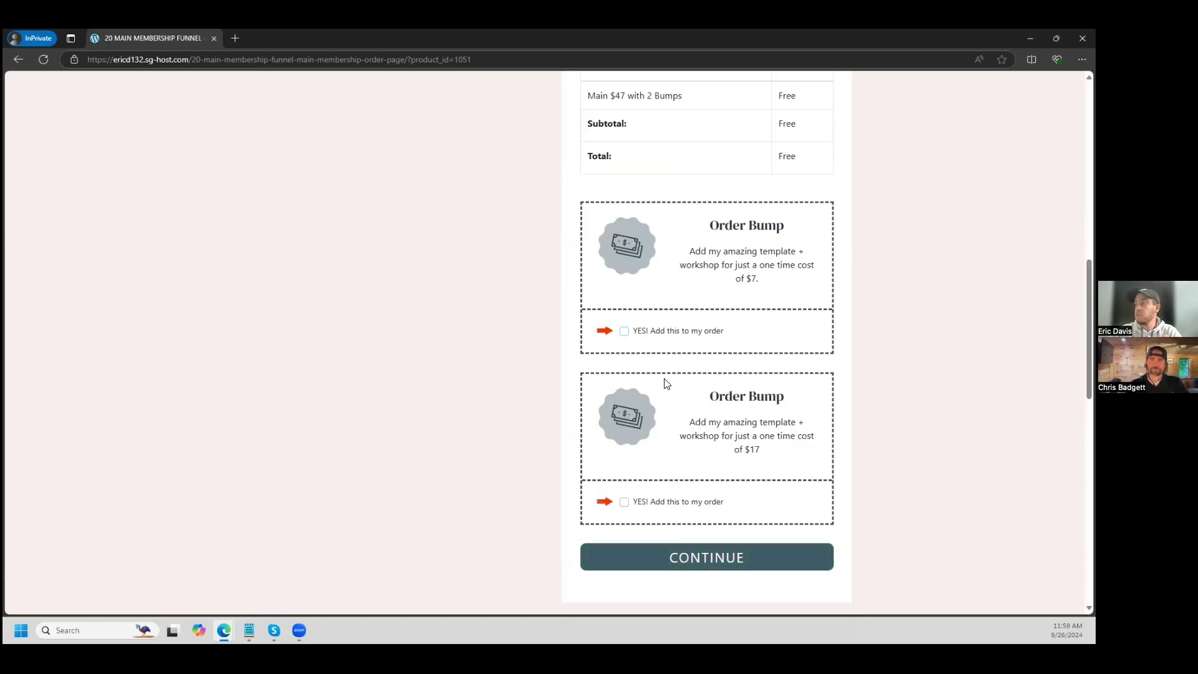
{"action": "left_click", "coordinate": [625, 331]}
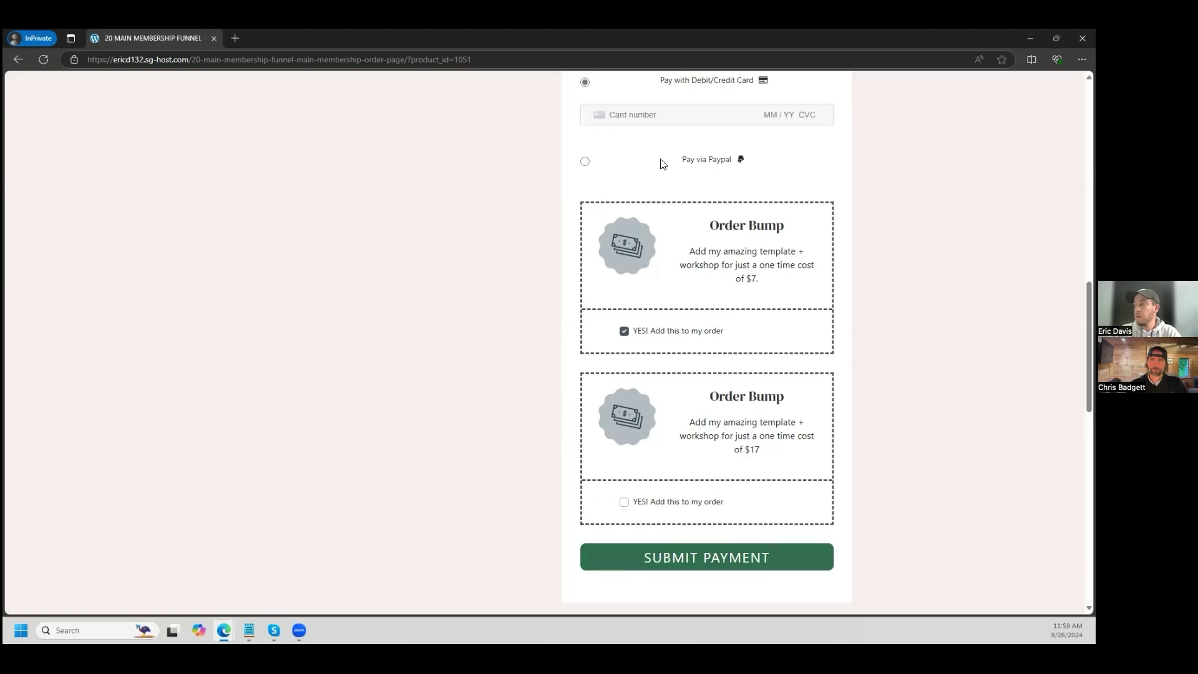
{"action": "left_click", "coordinate": [585, 162]}
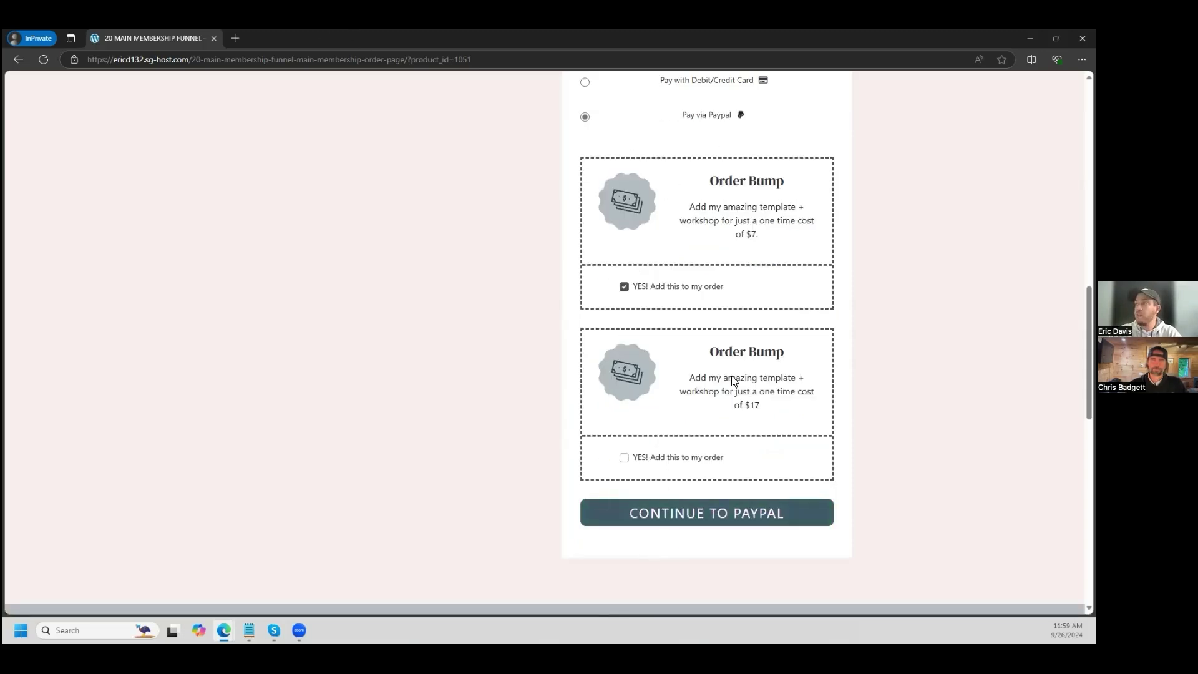
{"action": "key", "text": "super+Down"}
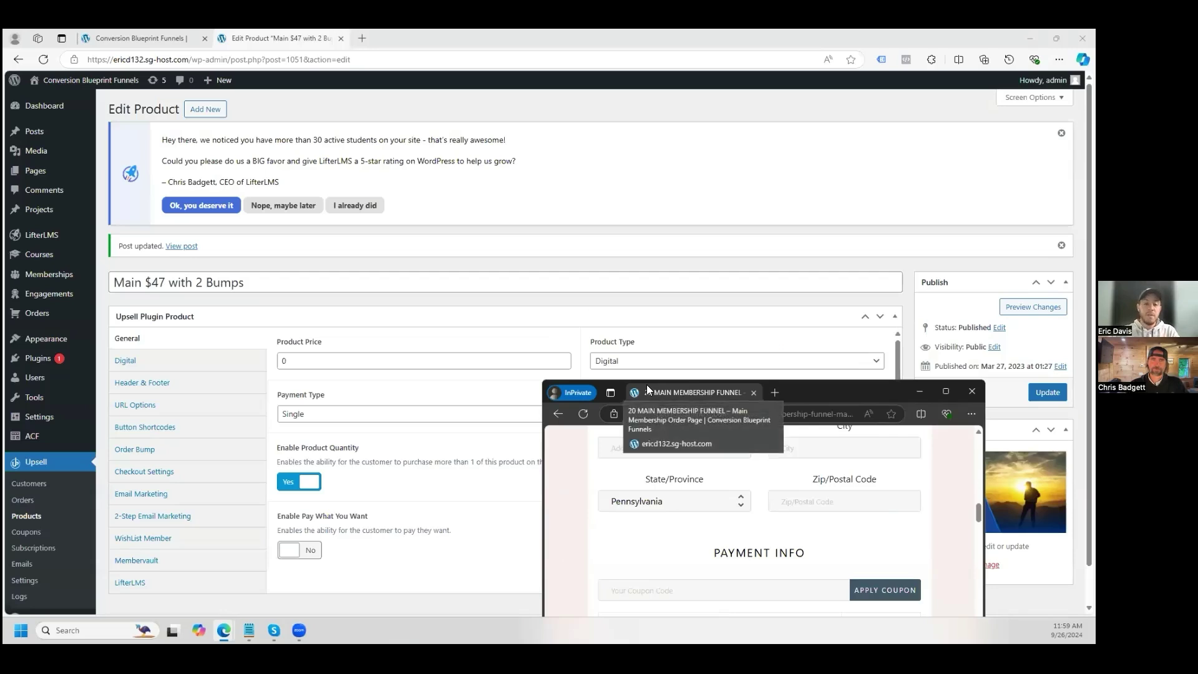
Open the product's Checkout Settings and scroll down to the Submit Button texts.
{"action": "left_click", "coordinate": [386, 269]}
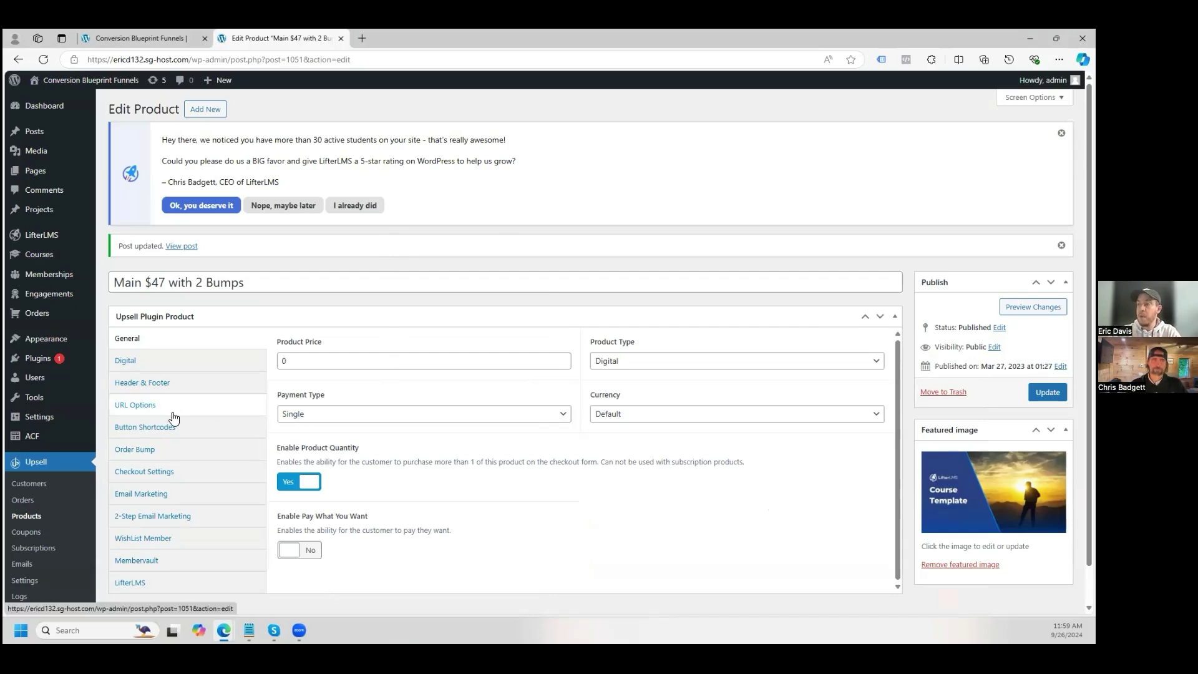
{"action": "scroll", "coordinate": [187, 412], "scroll_direction": "down", "scroll_amount": 1}
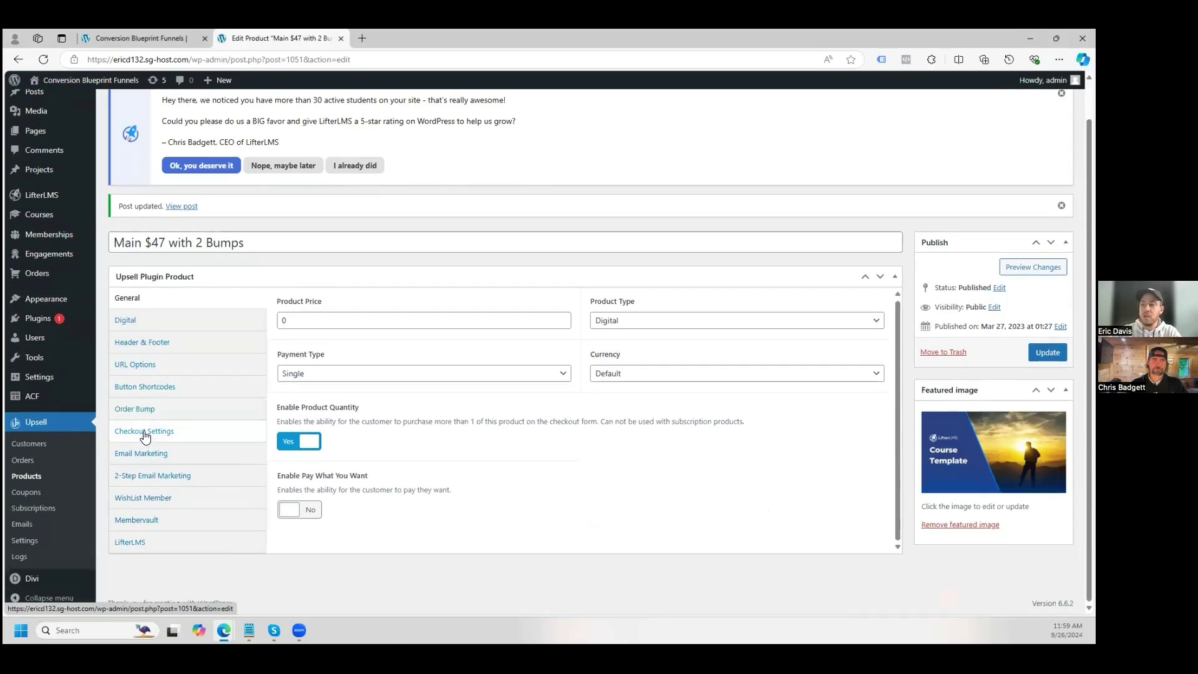
{"action": "left_click", "coordinate": [145, 436]}
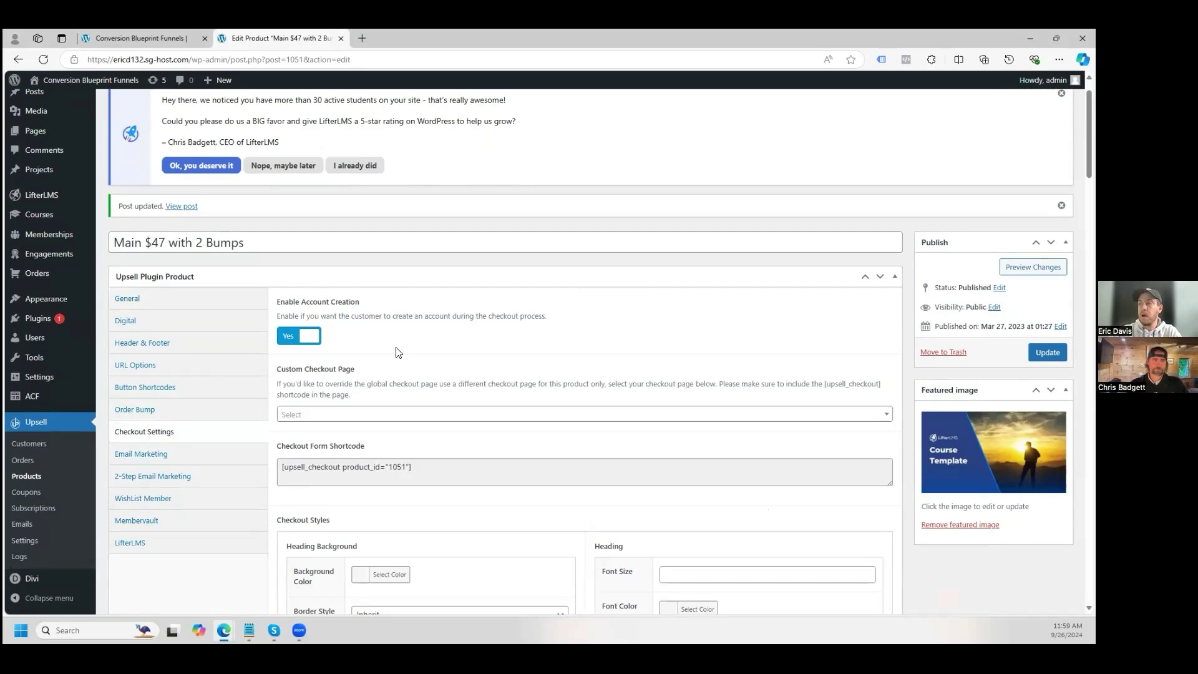
{"action": "scroll", "coordinate": [475, 407], "scroll_direction": "down", "scroll_amount": 12}
{"action": "scroll", "coordinate": [495, 426], "scroll_direction": "down", "scroll_amount": 15}
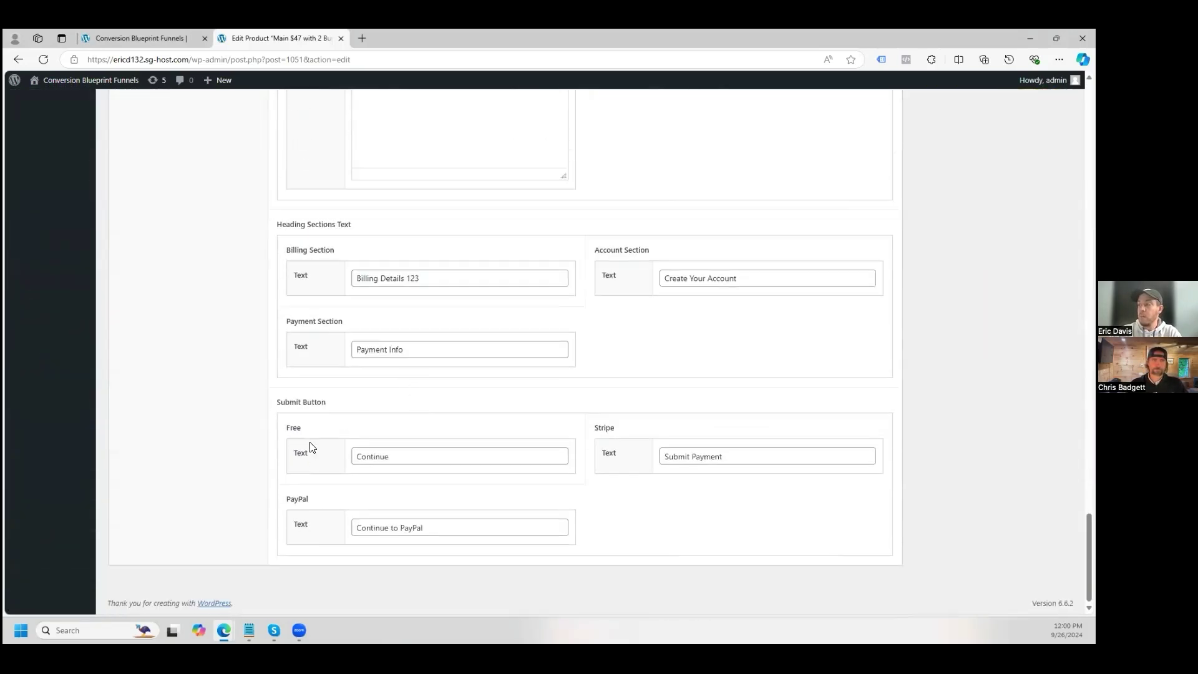
Replace the free button text with 'Let me in' and the Stripe text with 'Pay'.
{"action": "left_click_drag", "start_coordinate": [393, 455], "coordinate": [297, 449]}
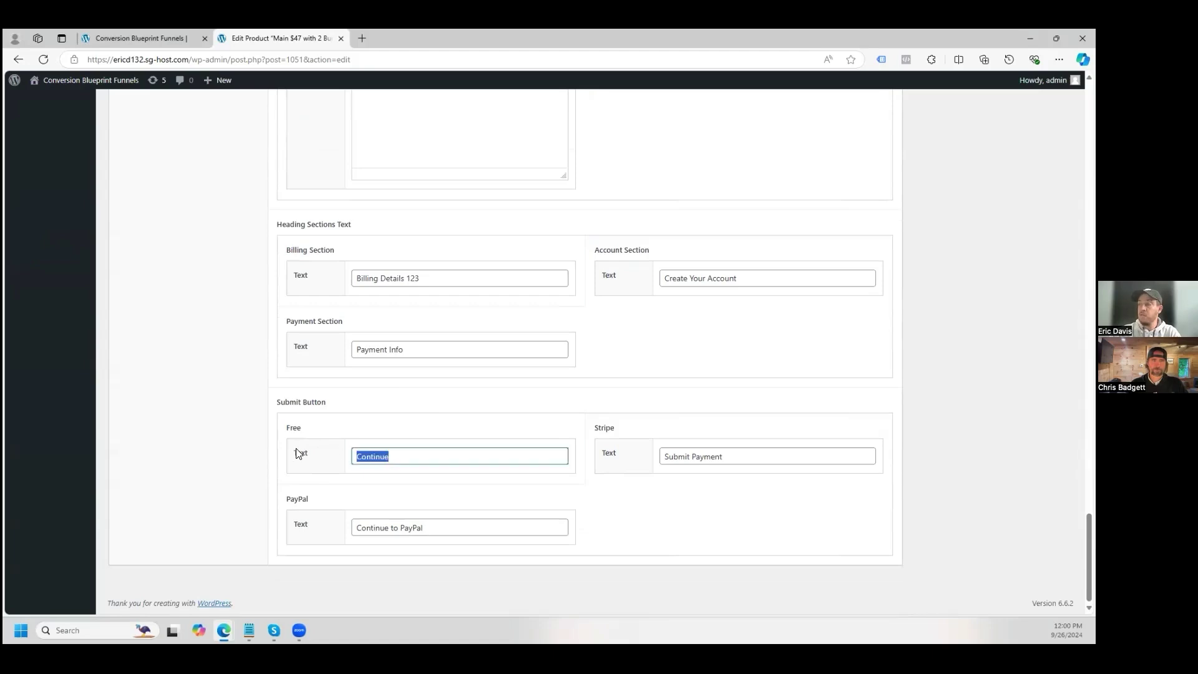
{"action": "type", "text": "Let me in"}
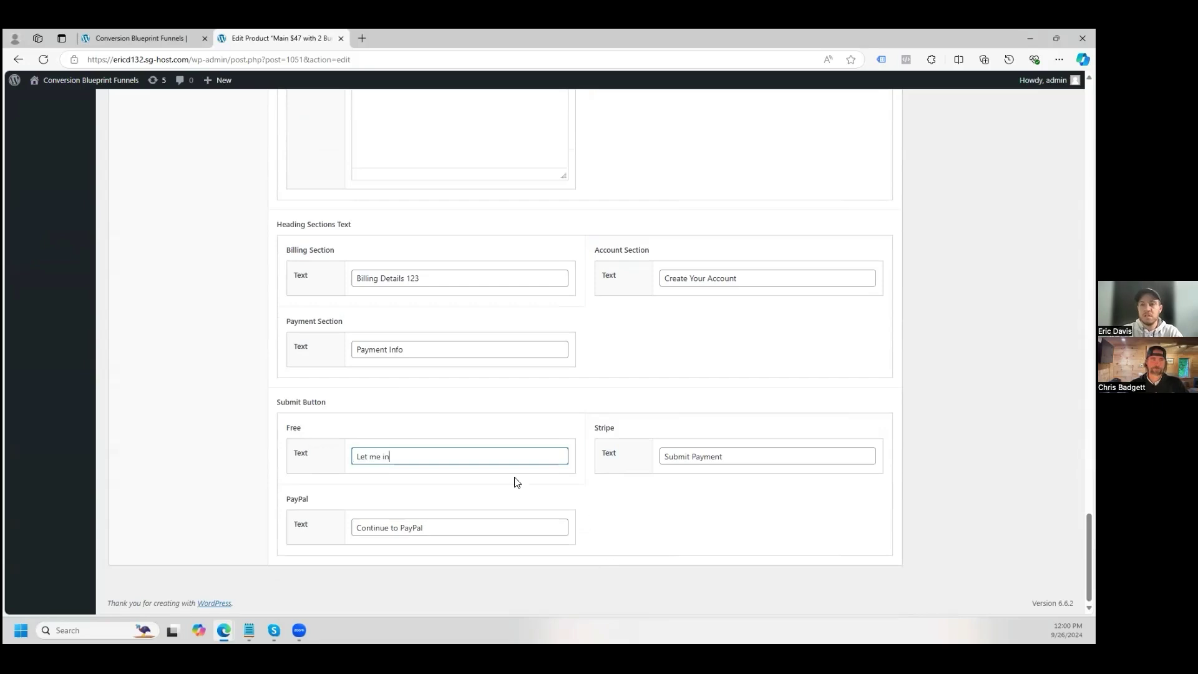
{"action": "left_click_drag", "start_coordinate": [728, 457], "coordinate": [532, 454]}
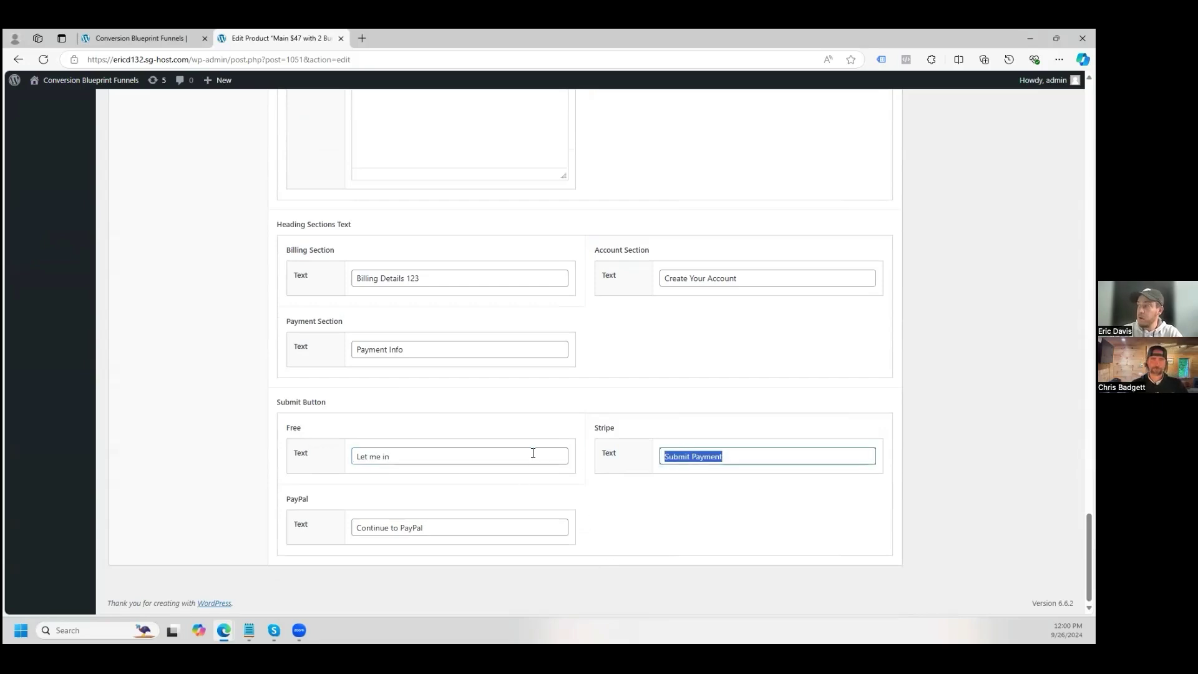
{"action": "type", "text": "Pay"}
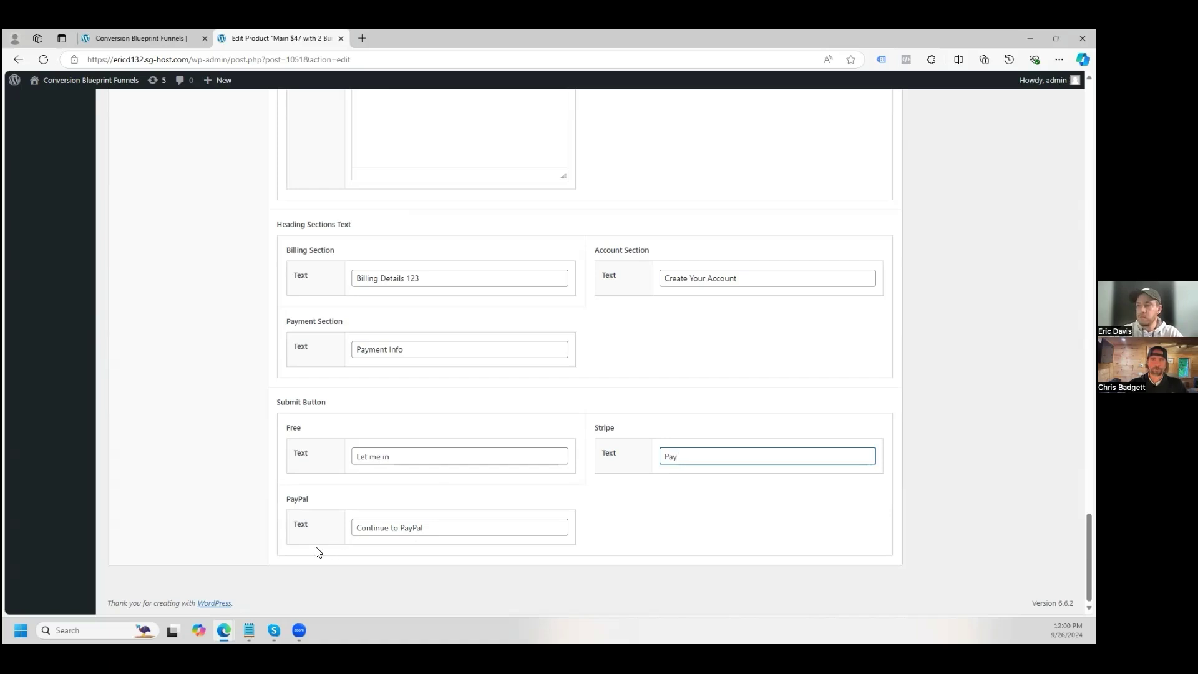
Return to the order form preview window and scroll back up.
{"action": "mouse_move", "coordinate": [224, 630]}
{"action": "left_click", "coordinate": [345, 570]}
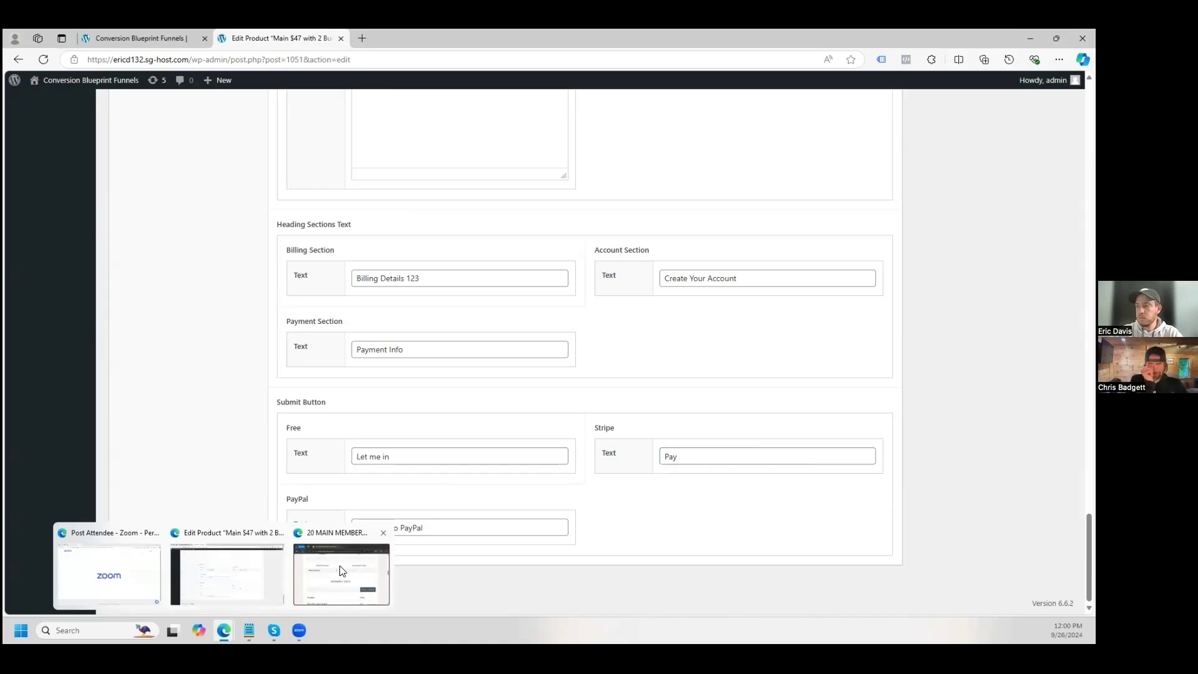
{"action": "scroll", "coordinate": [574, 465], "scroll_direction": "up", "scroll_amount": 20}
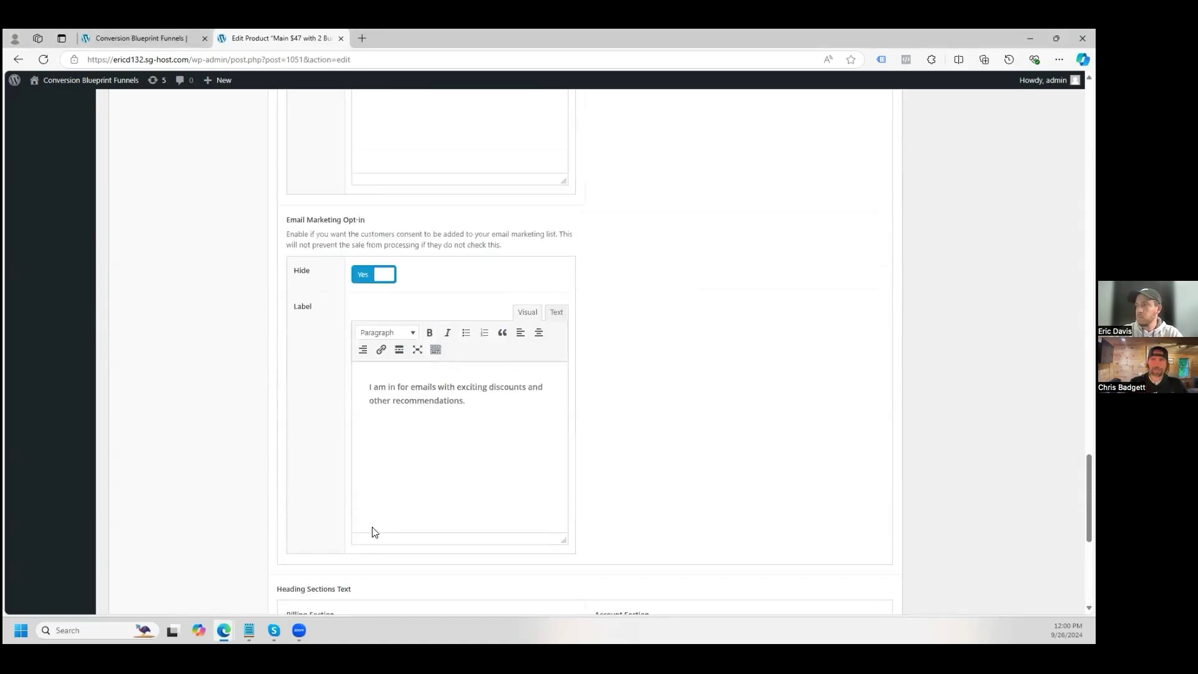
{"action": "scroll", "coordinate": [364, 498], "scroll_direction": "up", "scroll_amount": 5}
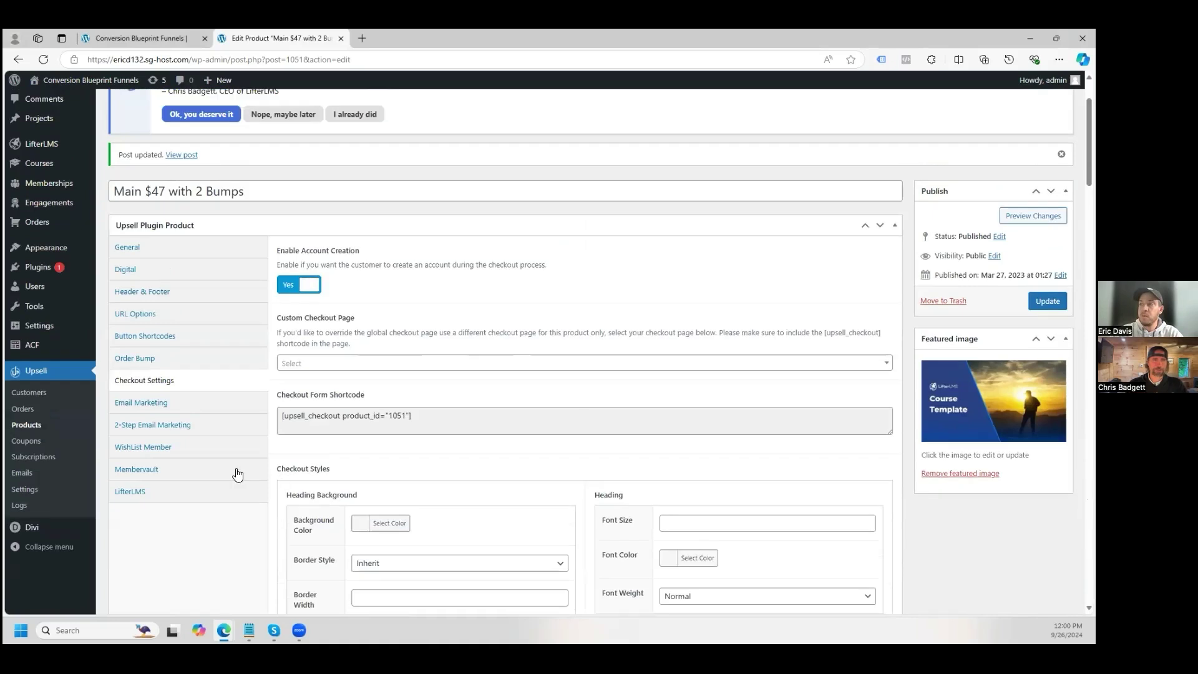
Show the product's LifterLMS settings and open Courses and Memberships lists in new tabs.
{"action": "left_click", "coordinate": [139, 497]}
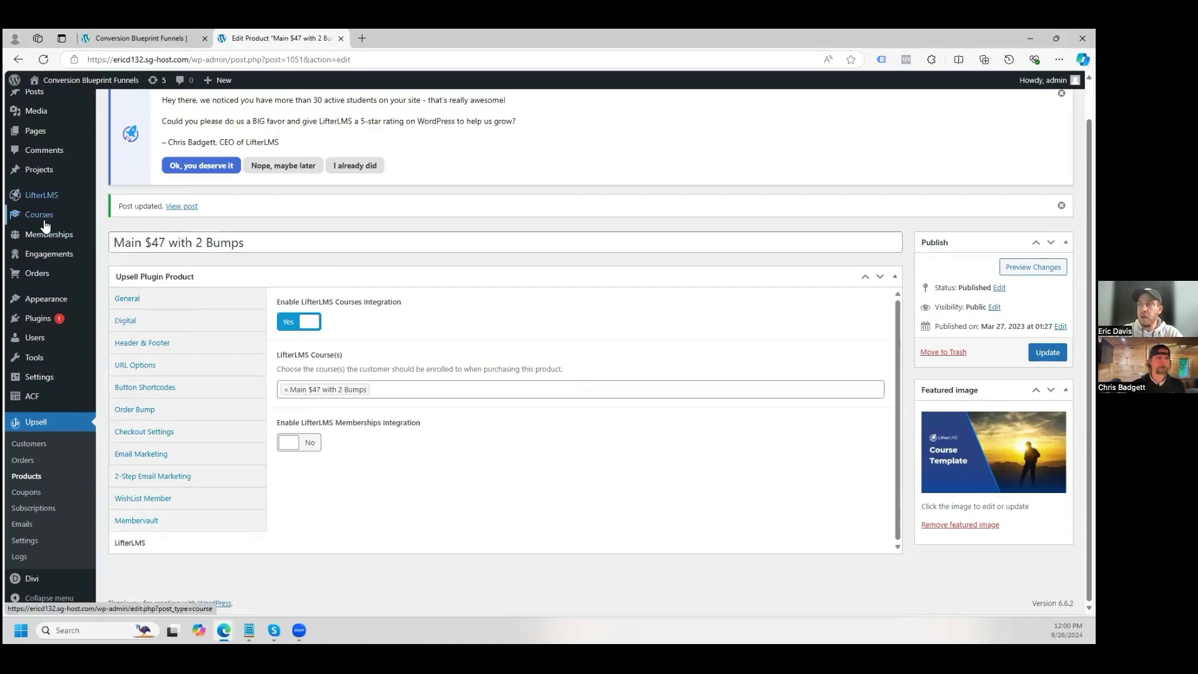
{"action": "mouse_move", "coordinate": [45, 224]}
{"action": "right_click", "coordinate": [112, 217]}
{"action": "left_click", "coordinate": [143, 234]}
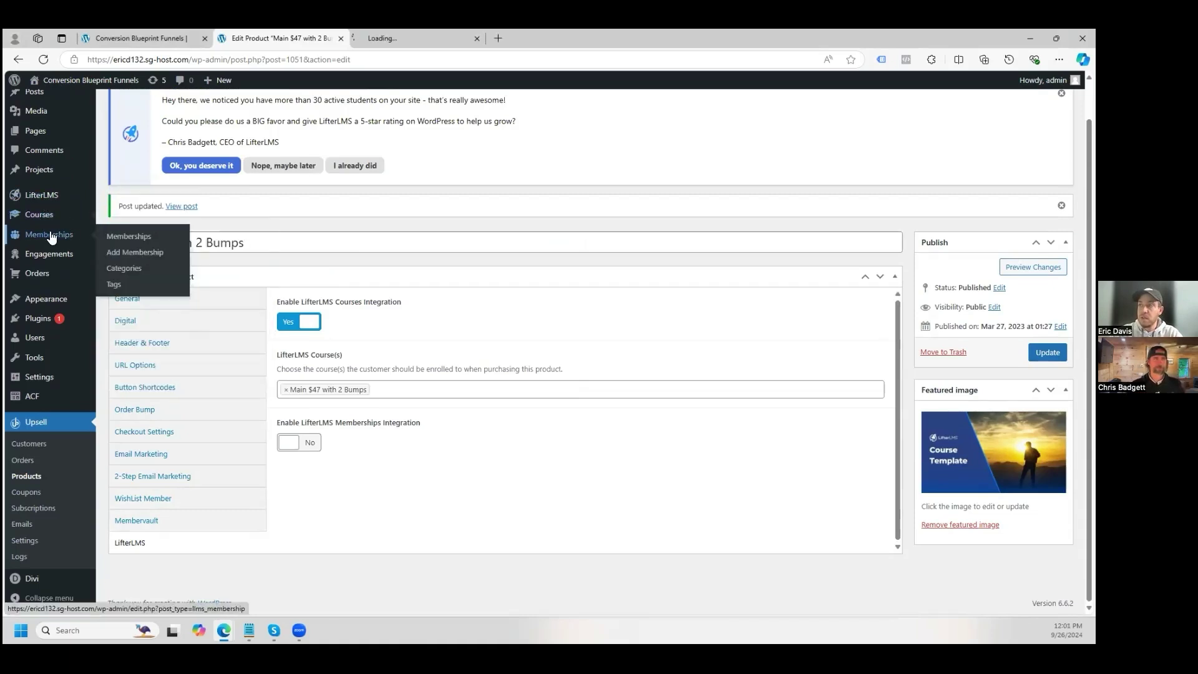
{"action": "right_click", "coordinate": [129, 235]}
{"action": "left_click", "coordinate": [161, 243]}
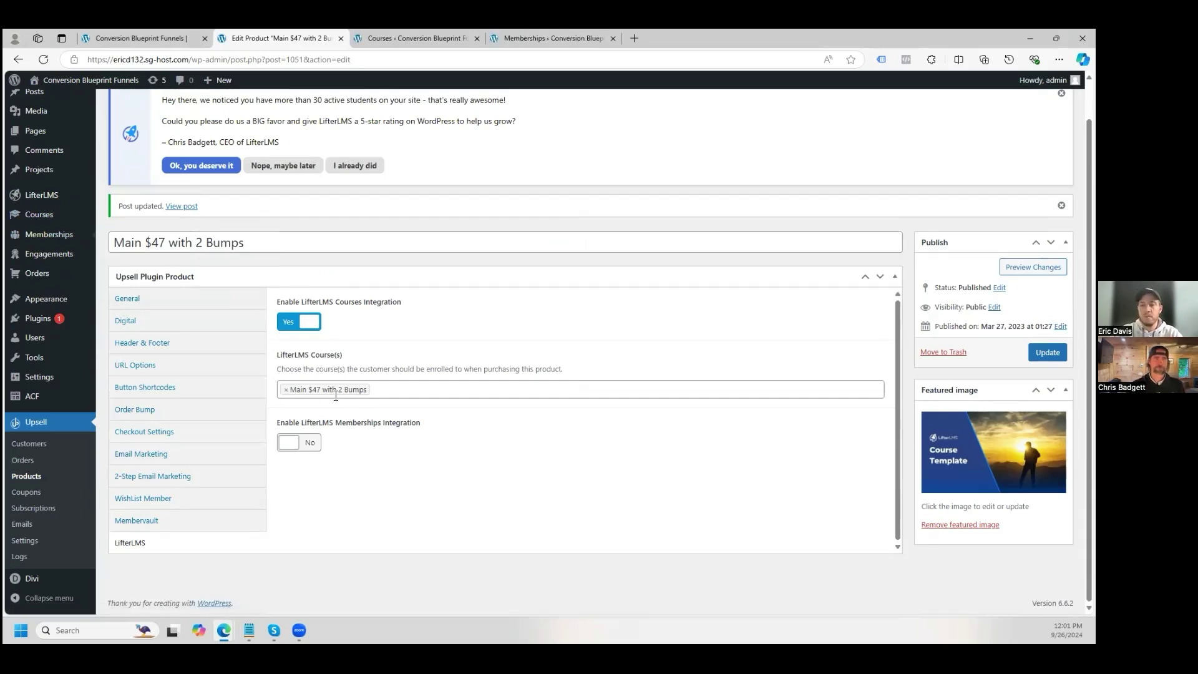
Review the Courses and Memberships lists, then return to the Main $47 with 2 Bumps editor.
{"action": "left_click", "coordinate": [392, 35]}
{"action": "scroll", "coordinate": [215, 474], "scroll_direction": "down", "scroll_amount": 2}
{"action": "scroll", "coordinate": [215, 449], "scroll_direction": "up", "scroll_amount": 2}
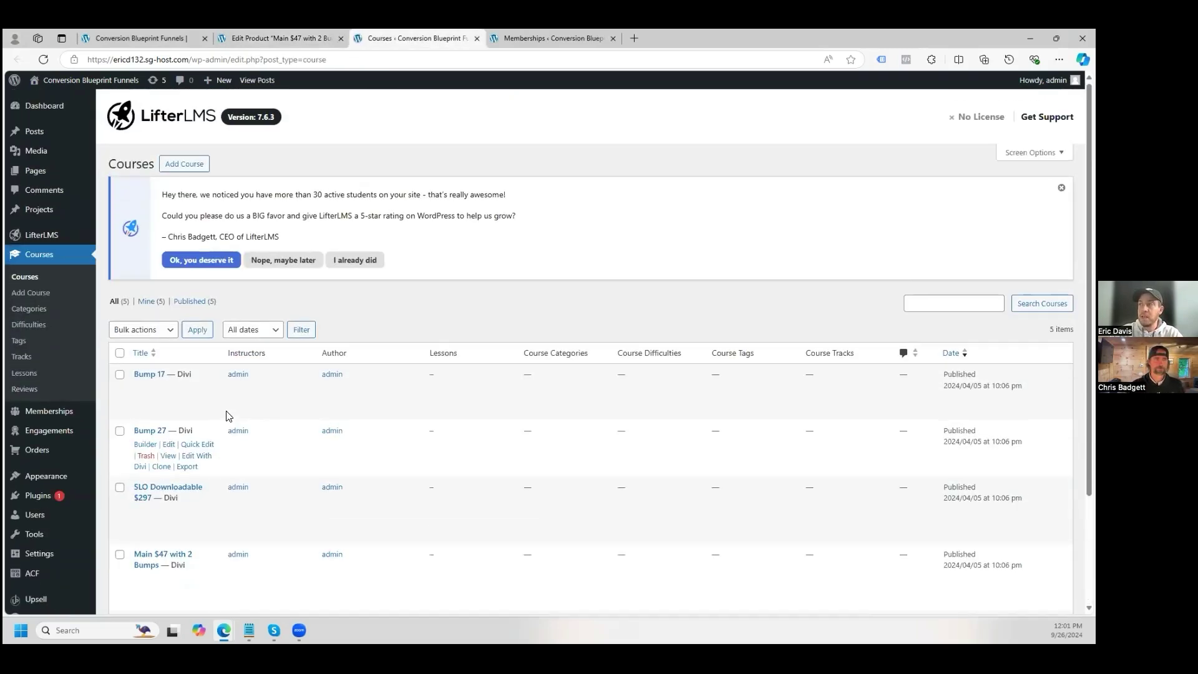
{"action": "left_click", "coordinate": [537, 35]}
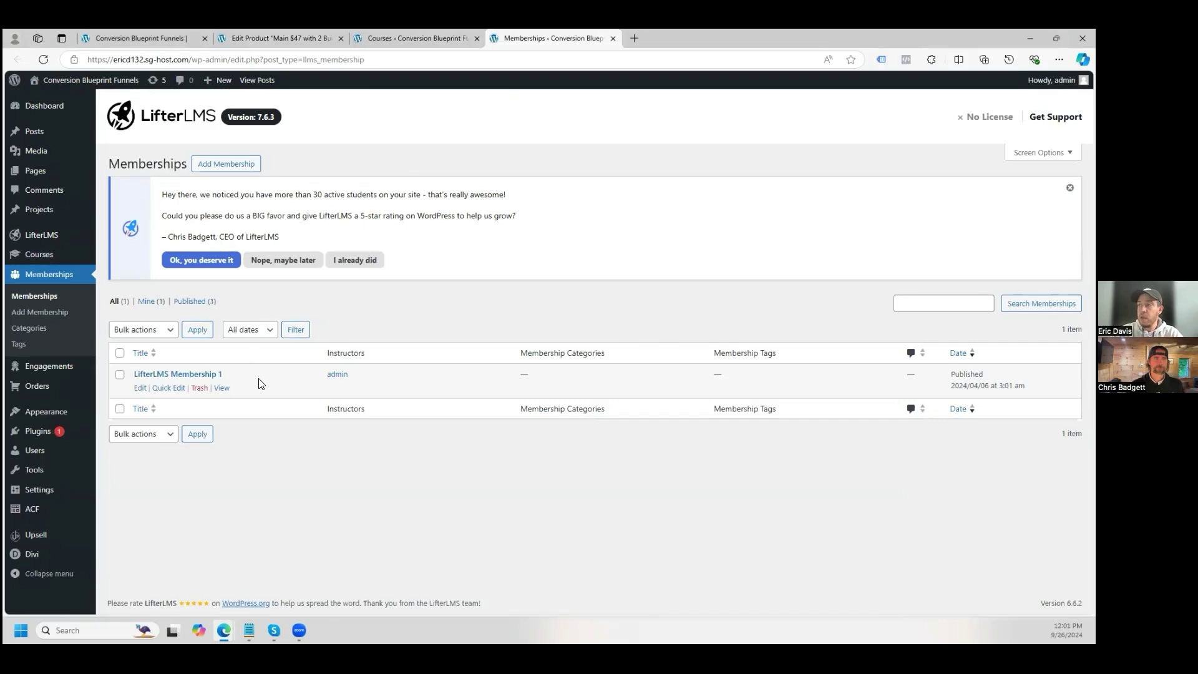
{"action": "left_click", "coordinate": [426, 31]}
{"action": "left_click", "coordinate": [301, 31]}
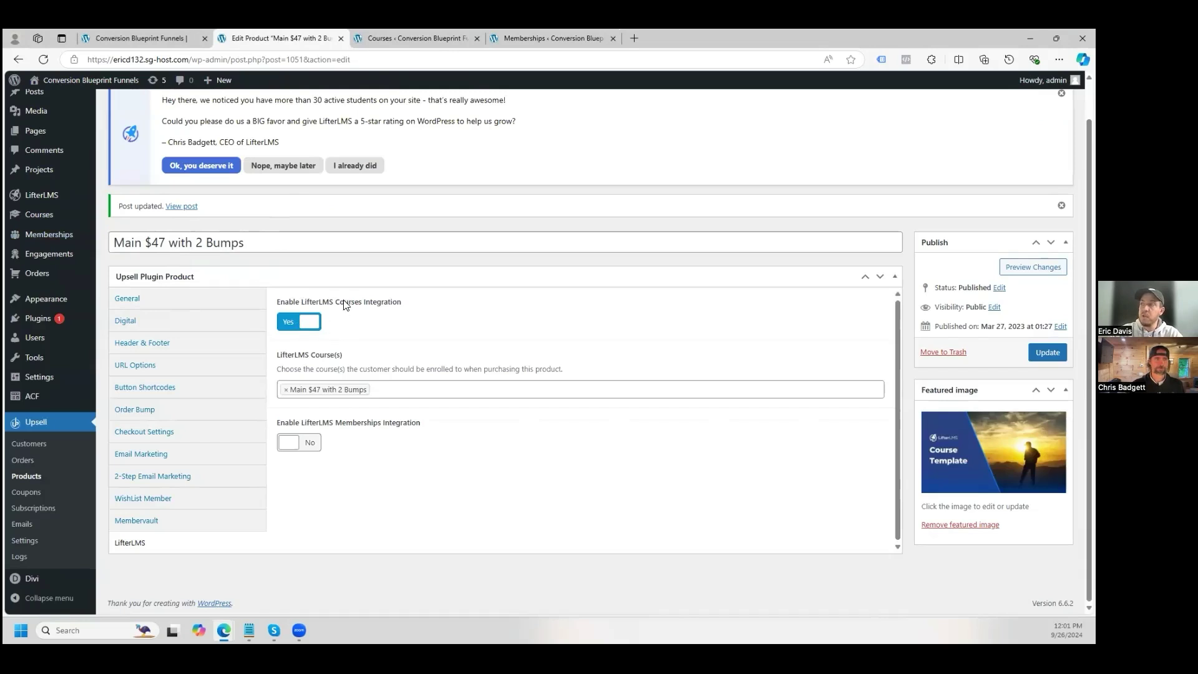
Add SLO Downloadable $297 and Course Template as courses, and enable memberships with LifterLMS Membership 1.
{"action": "left_click", "coordinate": [388, 388]}
{"action": "left_click", "coordinate": [352, 443]}
{"action": "left_click", "coordinate": [496, 384]}
{"action": "left_click", "coordinate": [414, 440]}
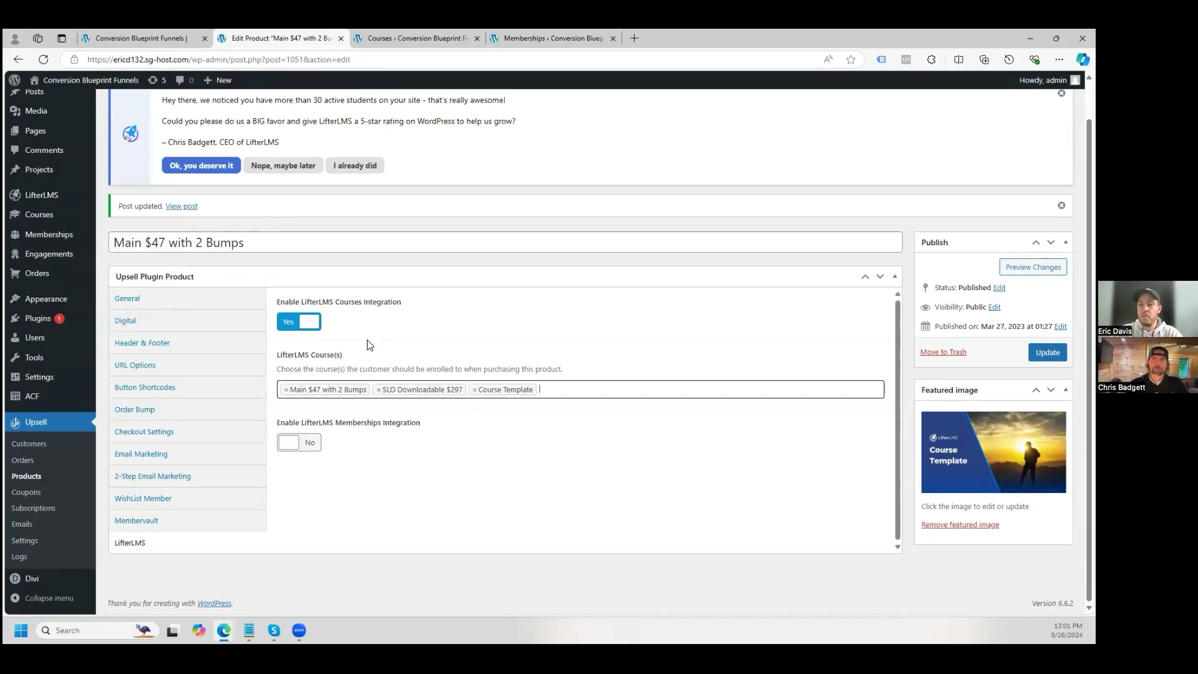
{"action": "left_click", "coordinate": [299, 442]}
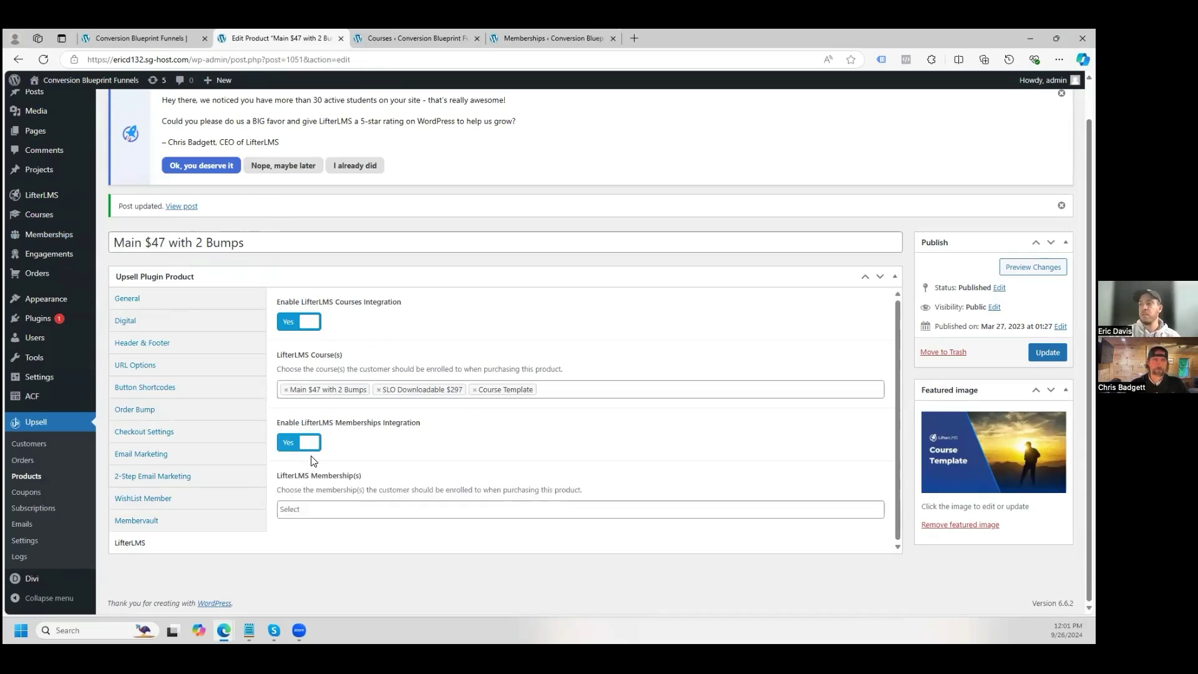
{"action": "left_click", "coordinate": [309, 508]}
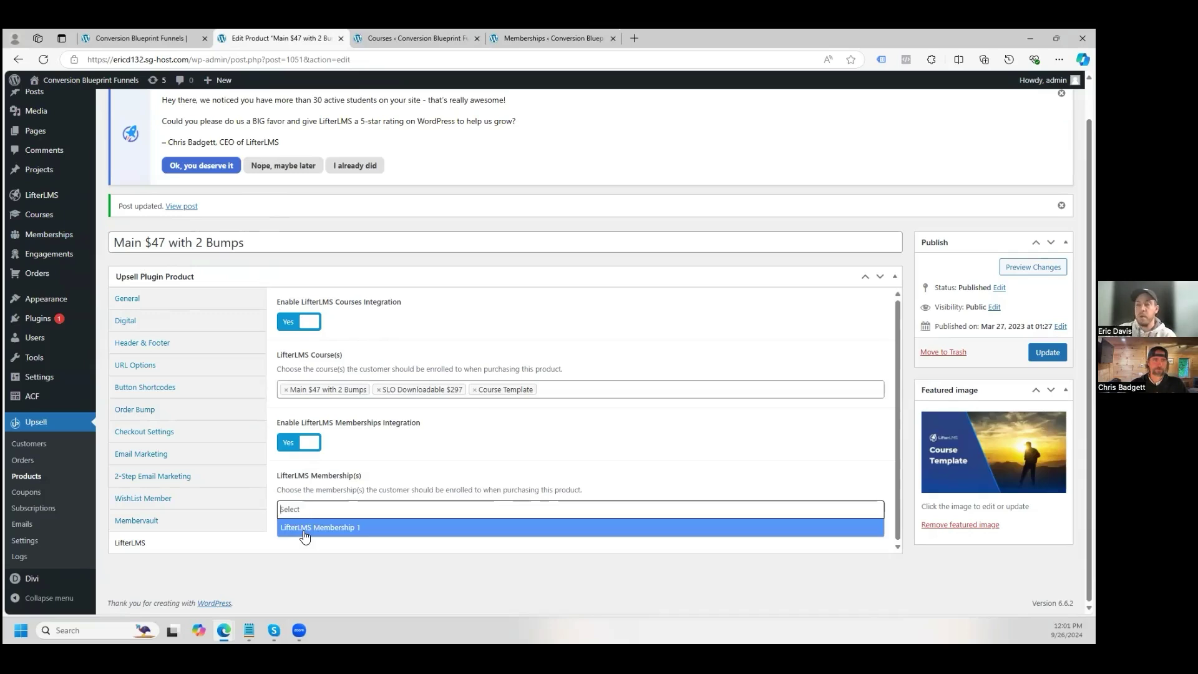
{"action": "left_click", "coordinate": [303, 528]}
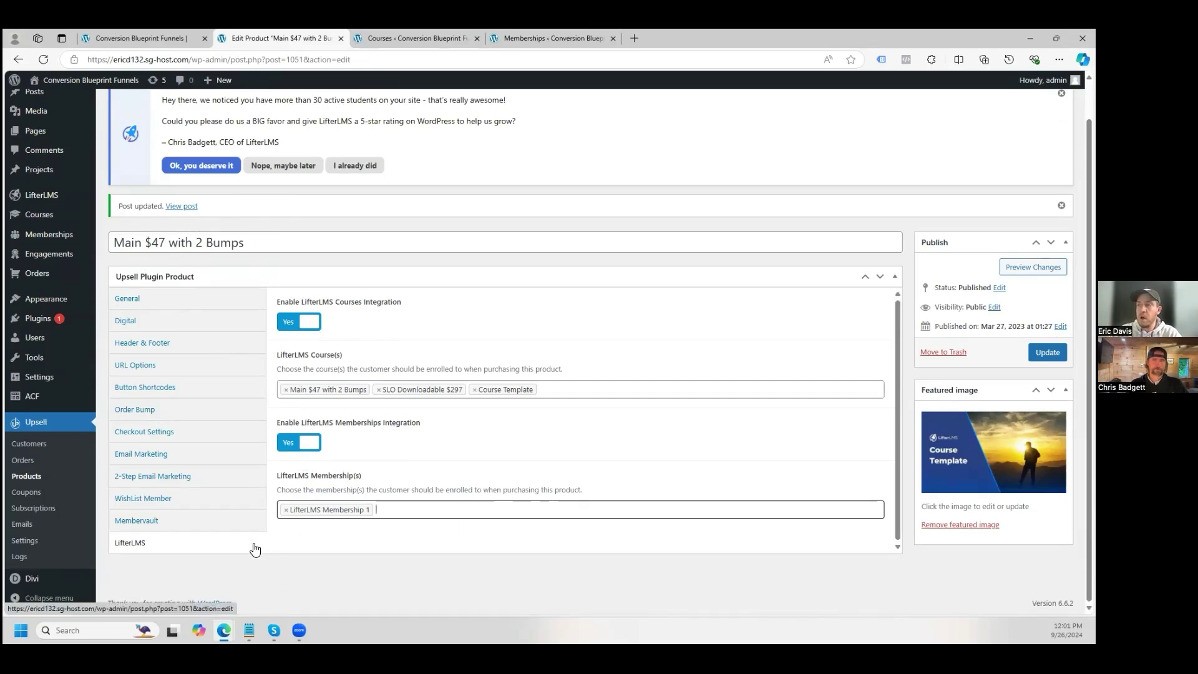
Set the product's Payment Type to Subscription on the General tab.
{"action": "left_click", "coordinate": [127, 298]}
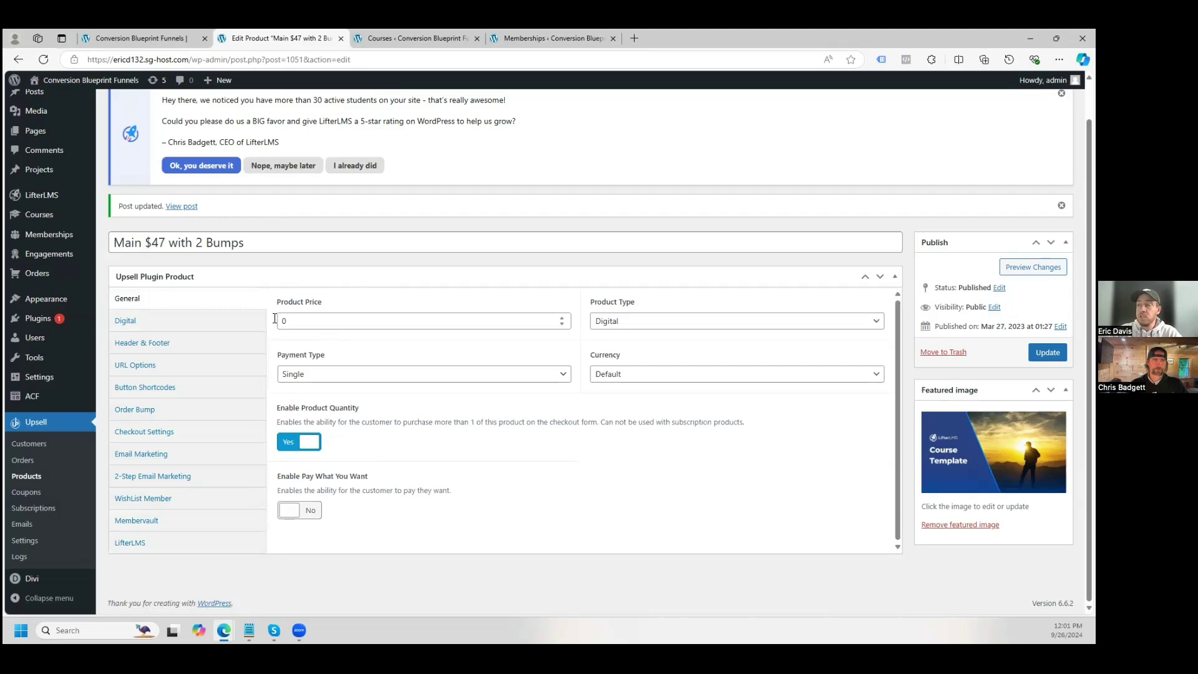
{"action": "left_click", "coordinate": [310, 375]}
{"action": "left_click", "coordinate": [309, 409]}
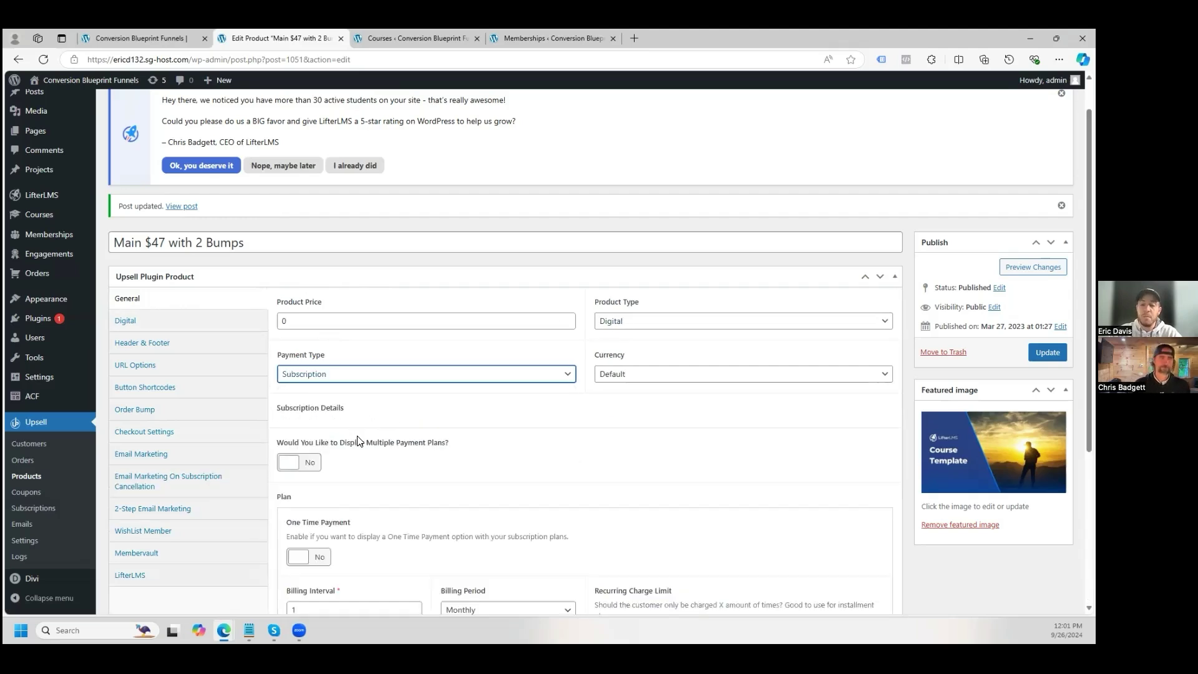
{"action": "scroll", "coordinate": [358, 441], "scroll_direction": "down", "scroll_amount": 2}
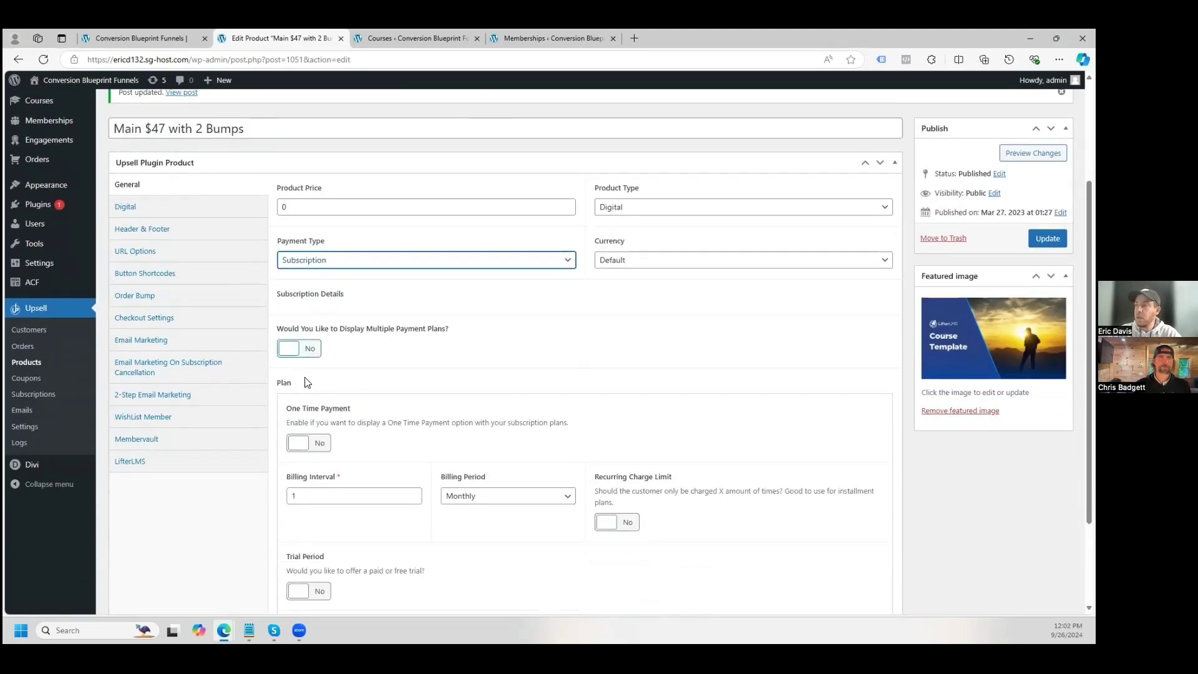
{"action": "scroll", "coordinate": [300, 384], "scroll_direction": "down", "scroll_amount": 1}
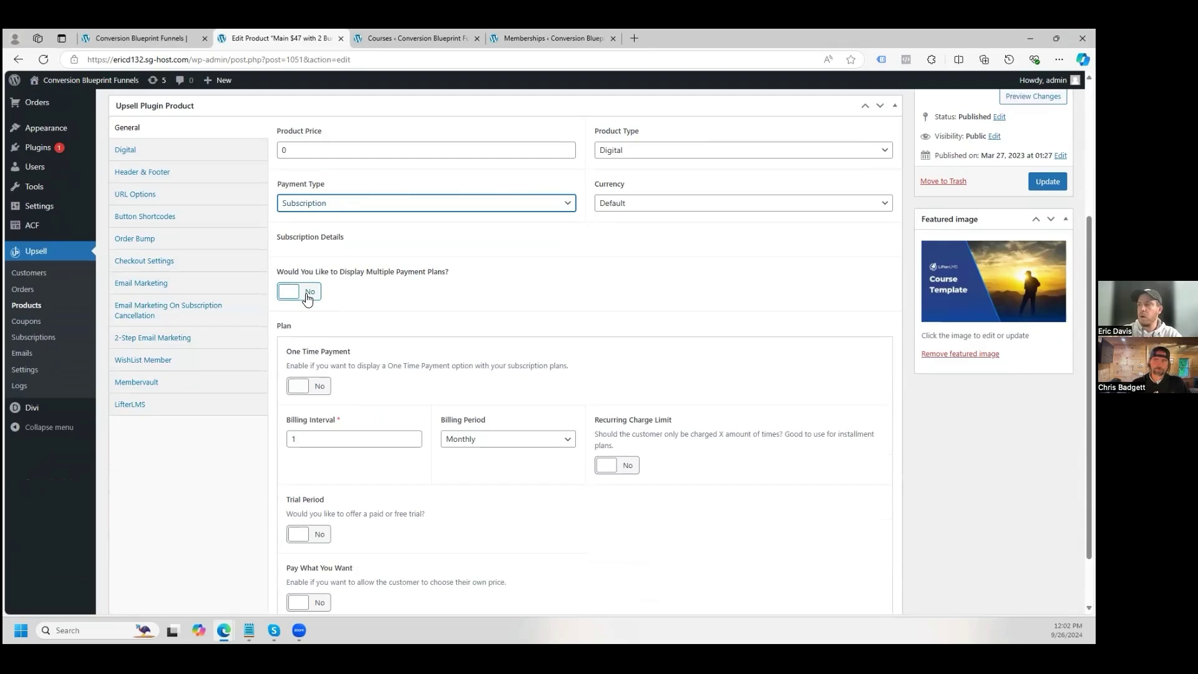
{"action": "scroll", "coordinate": [307, 300], "scroll_direction": "down", "scroll_amount": 2}
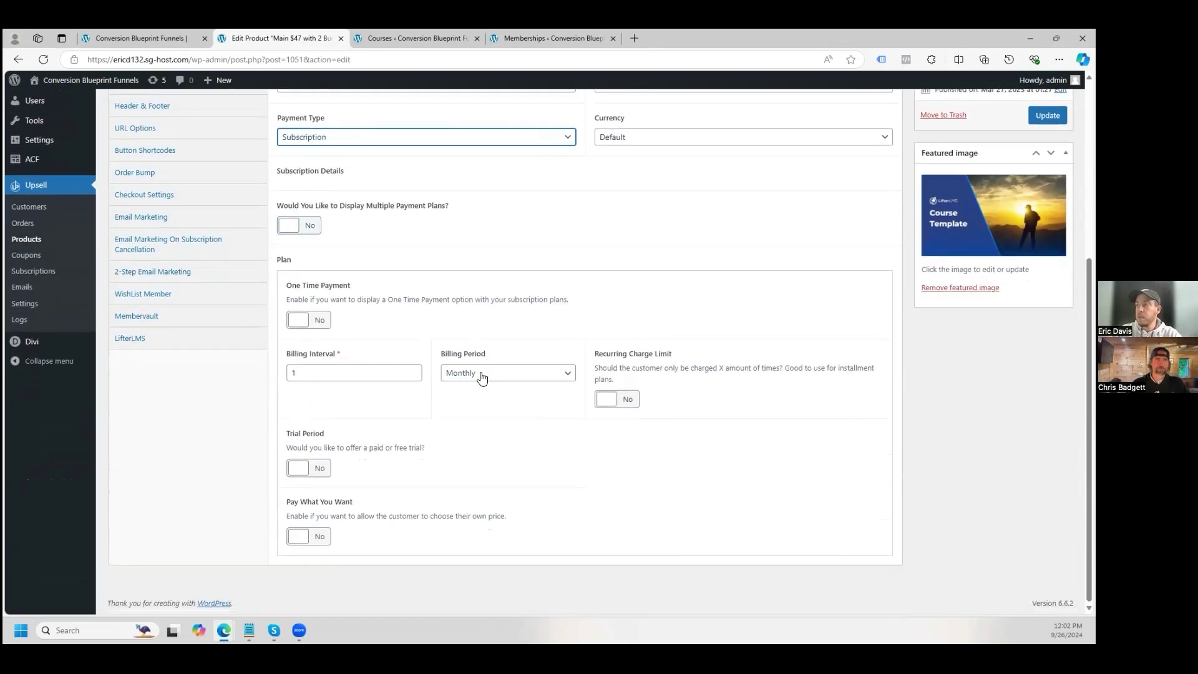
Turn on a 7-day trial period priced 0.
{"action": "left_click", "coordinate": [304, 469]}
{"action": "scroll", "coordinate": [348, 478], "scroll_direction": "down", "scroll_amount": 2}
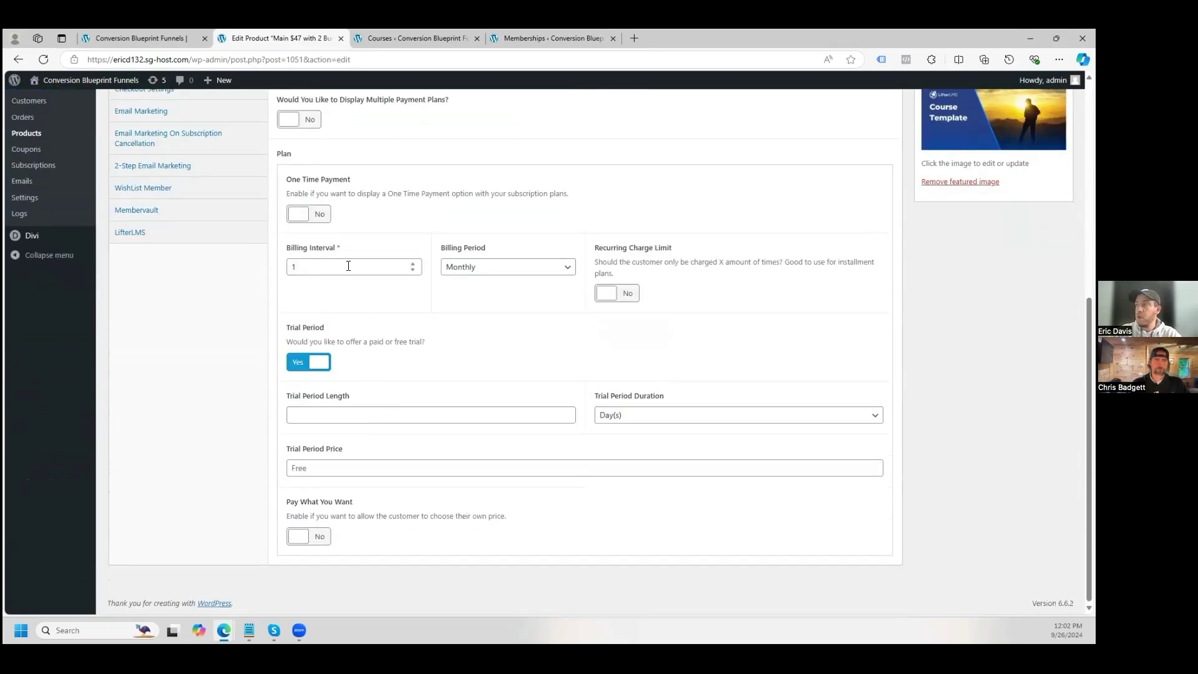
{"action": "left_click", "coordinate": [388, 414]}
{"action": "type", "text": "7"}
{"action": "left_click", "coordinate": [320, 468]}
{"action": "type", "text": "0"}
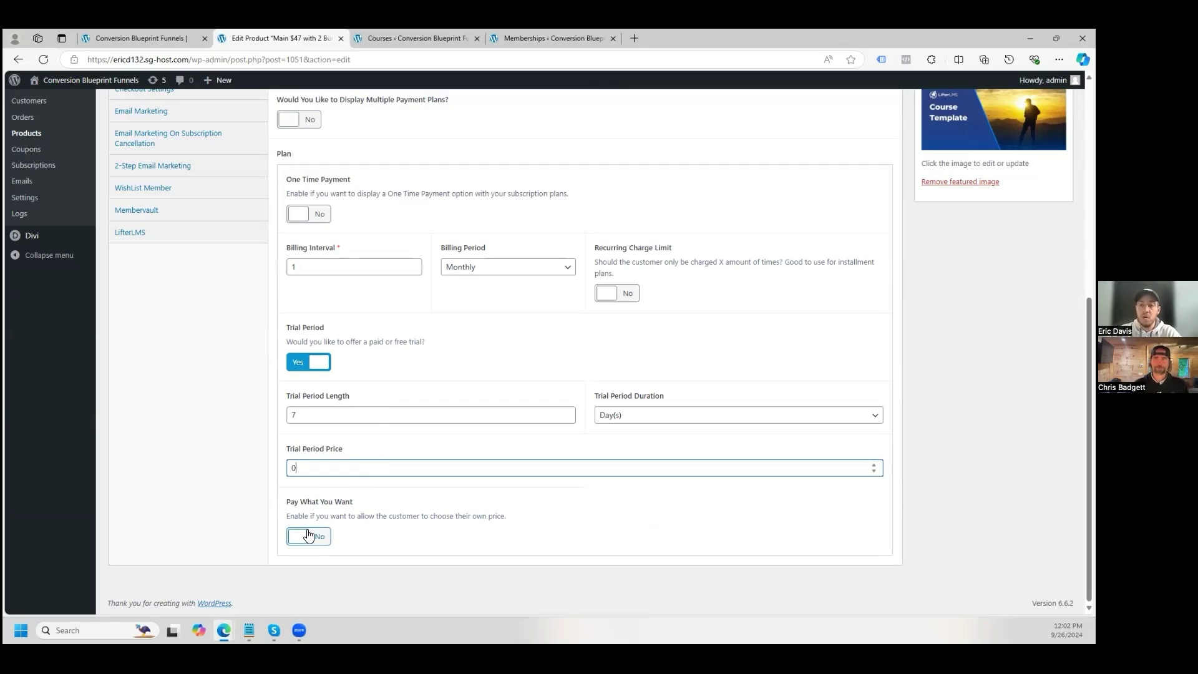
Switch on Pay What You Want pricing.
{"action": "left_click", "coordinate": [309, 535]}
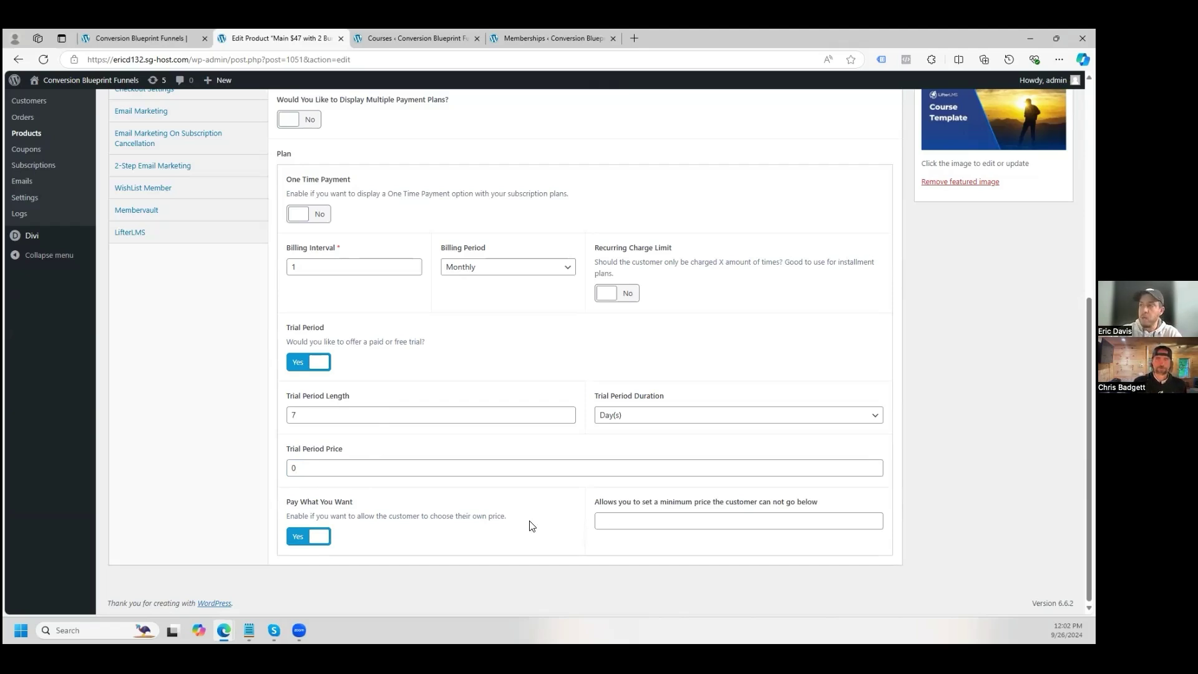
{"action": "scroll", "coordinate": [394, 541], "scroll_direction": "up", "scroll_amount": 2}
{"action": "scroll", "coordinate": [394, 540], "scroll_direction": "up", "scroll_amount": 4}
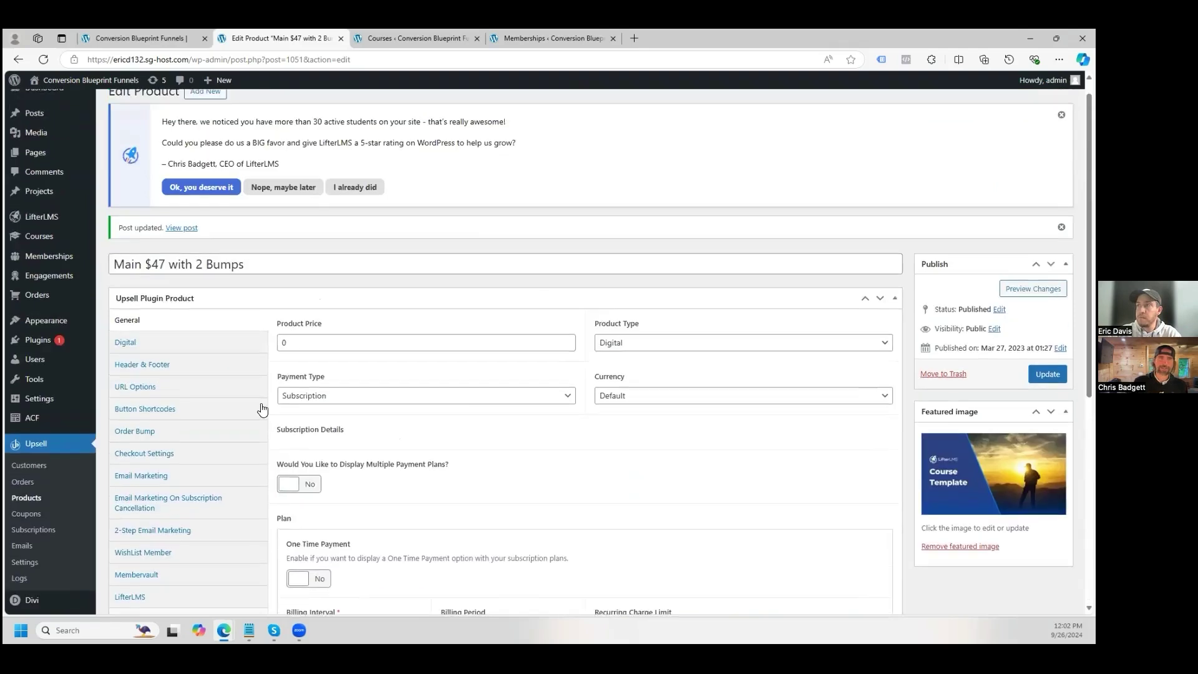
Show the product's URL Options with its purchase and skip-purchase links and redirect settings.
{"action": "scroll", "coordinate": [320, 468], "scroll_direction": "down", "scroll_amount": 2}
{"action": "scroll", "coordinate": [321, 469], "scroll_direction": "down", "scroll_amount": 1}
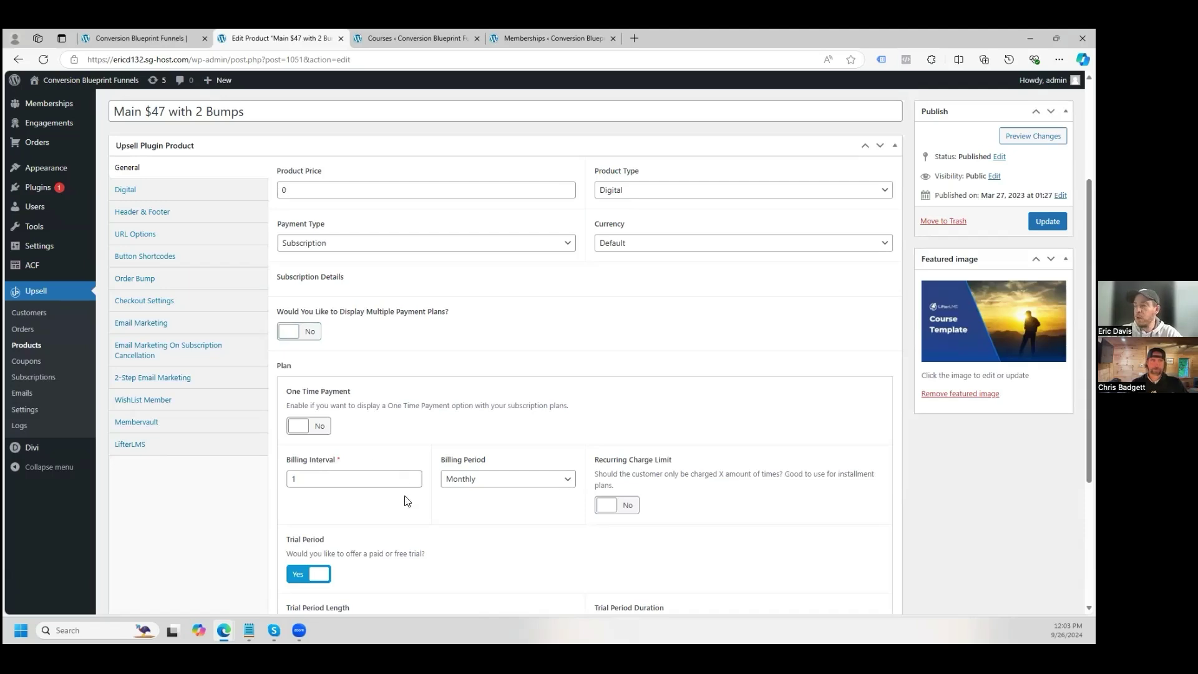
{"action": "scroll", "coordinate": [165, 236], "scroll_direction": "up", "scroll_amount": 1}
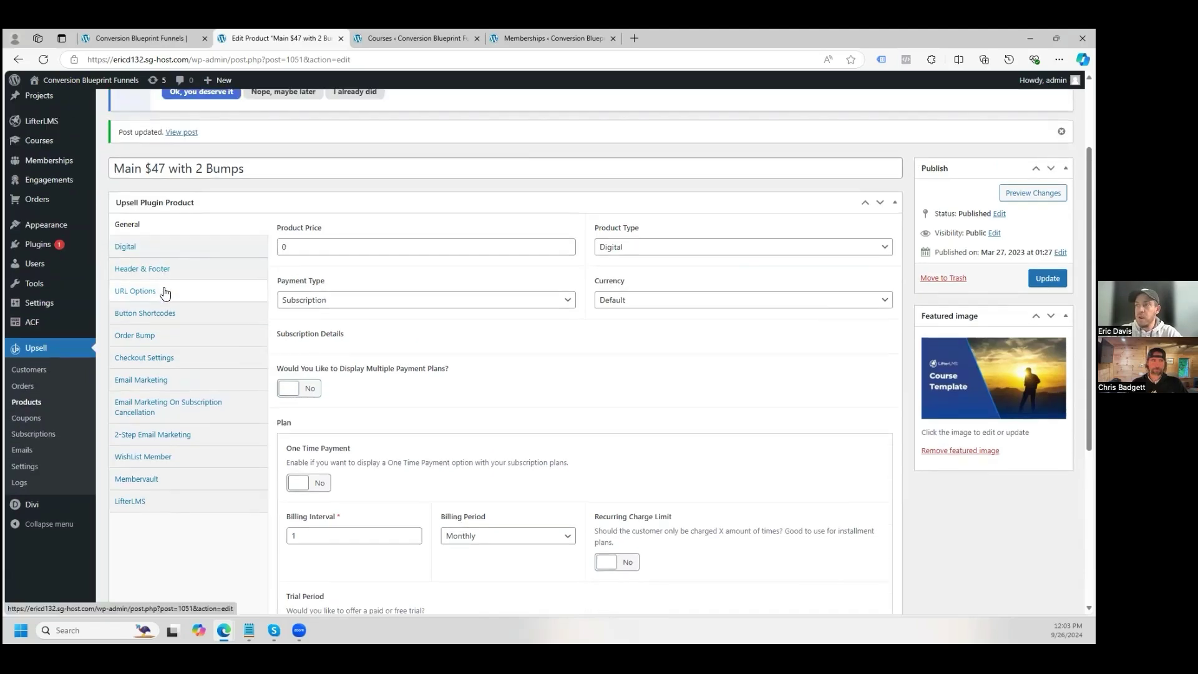
{"action": "left_click", "coordinate": [156, 293]}
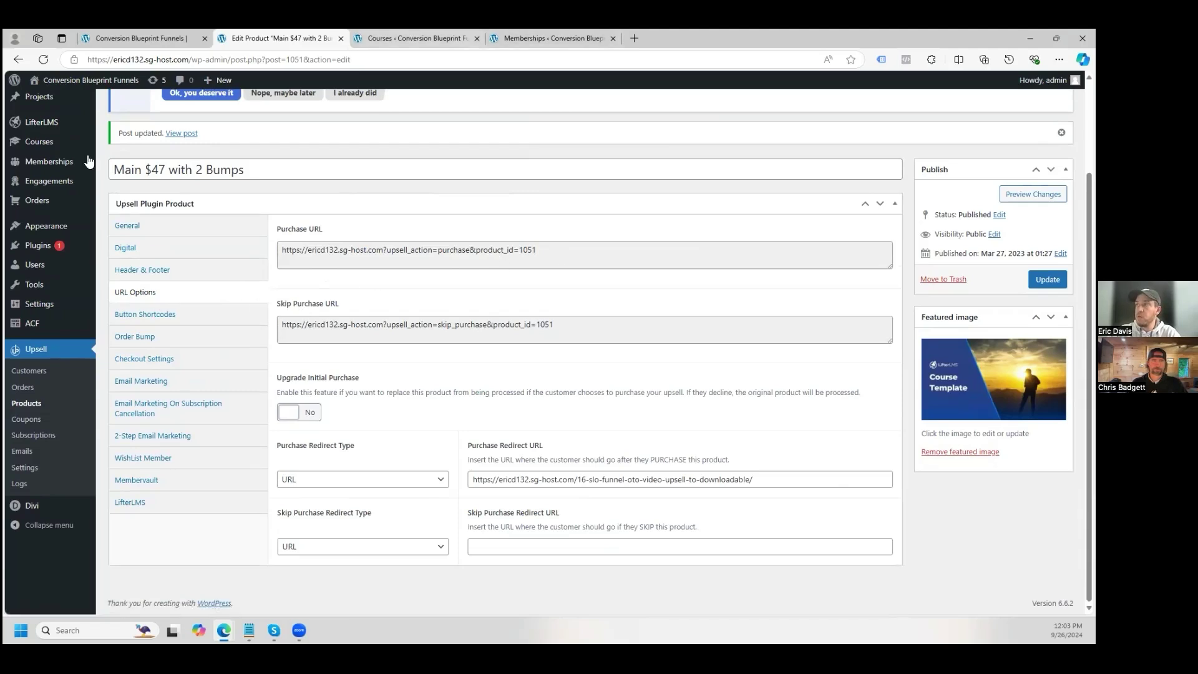
{"action": "left_click", "coordinate": [137, 35]}
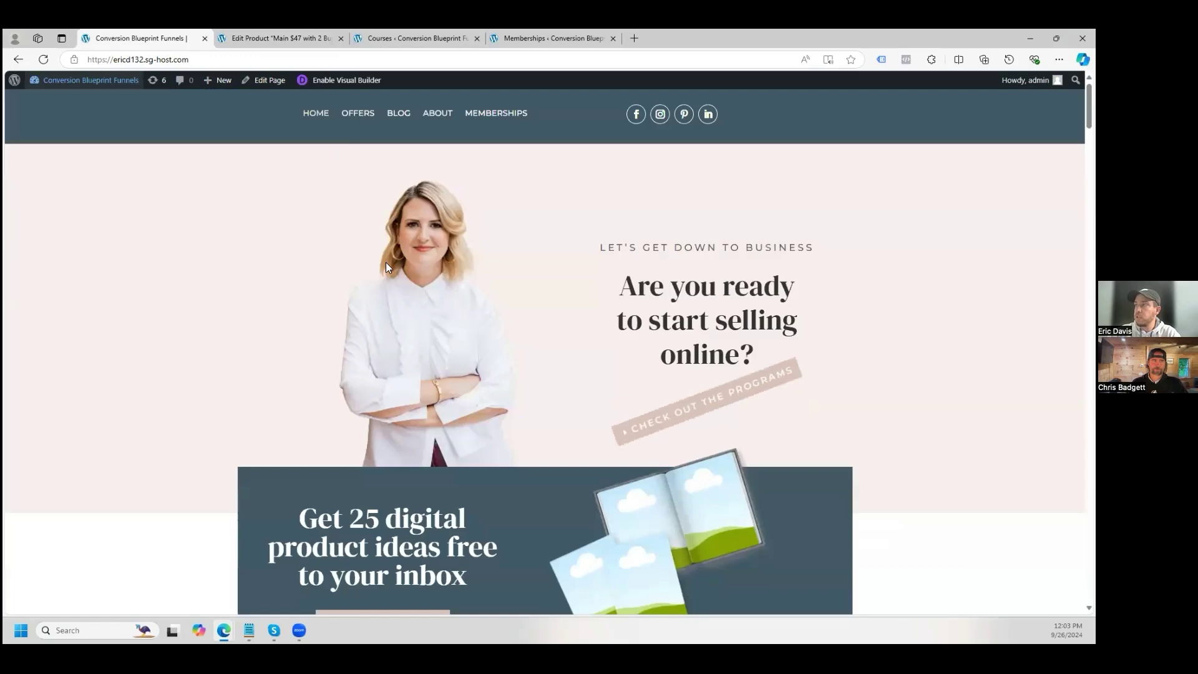
{"action": "scroll", "coordinate": [513, 361], "scroll_direction": "down", "scroll_amount": 8}
{"action": "scroll", "coordinate": [512, 362], "scroll_direction": "up", "scroll_amount": 10}
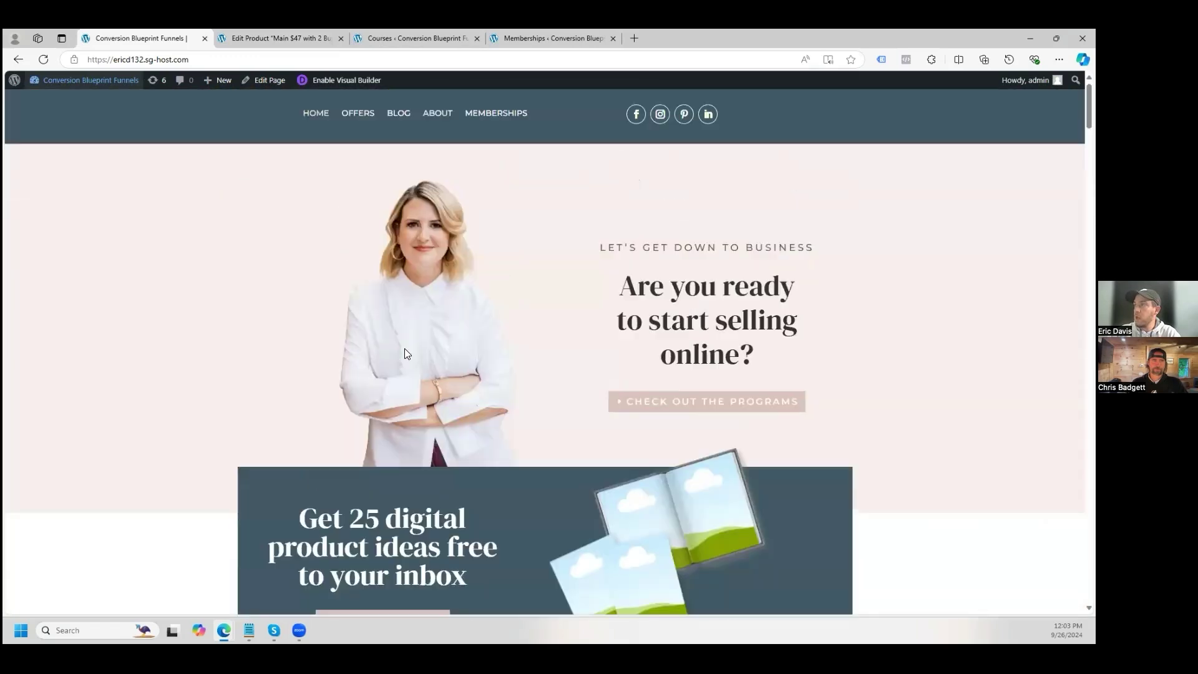
{"action": "left_click", "coordinate": [319, 84]}
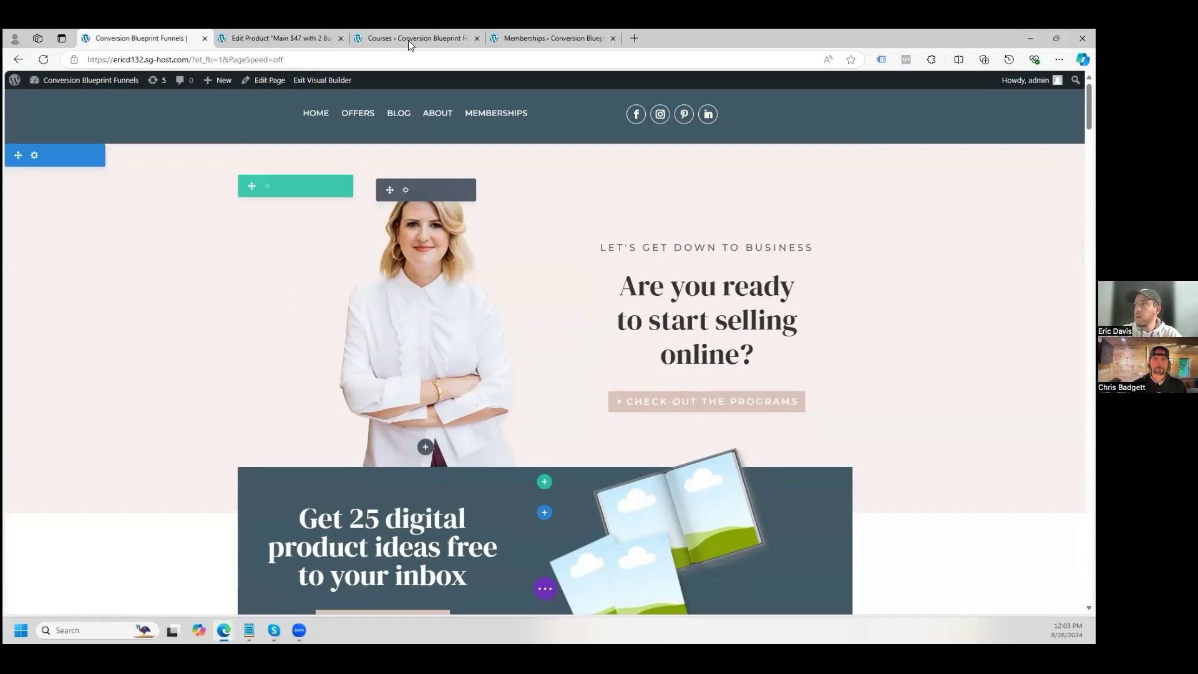
{"action": "scroll", "coordinate": [549, 436], "scroll_direction": "down", "scroll_amount": 10}
{"action": "scroll", "coordinate": [565, 497], "scroll_direction": "down", "scroll_amount": 15}
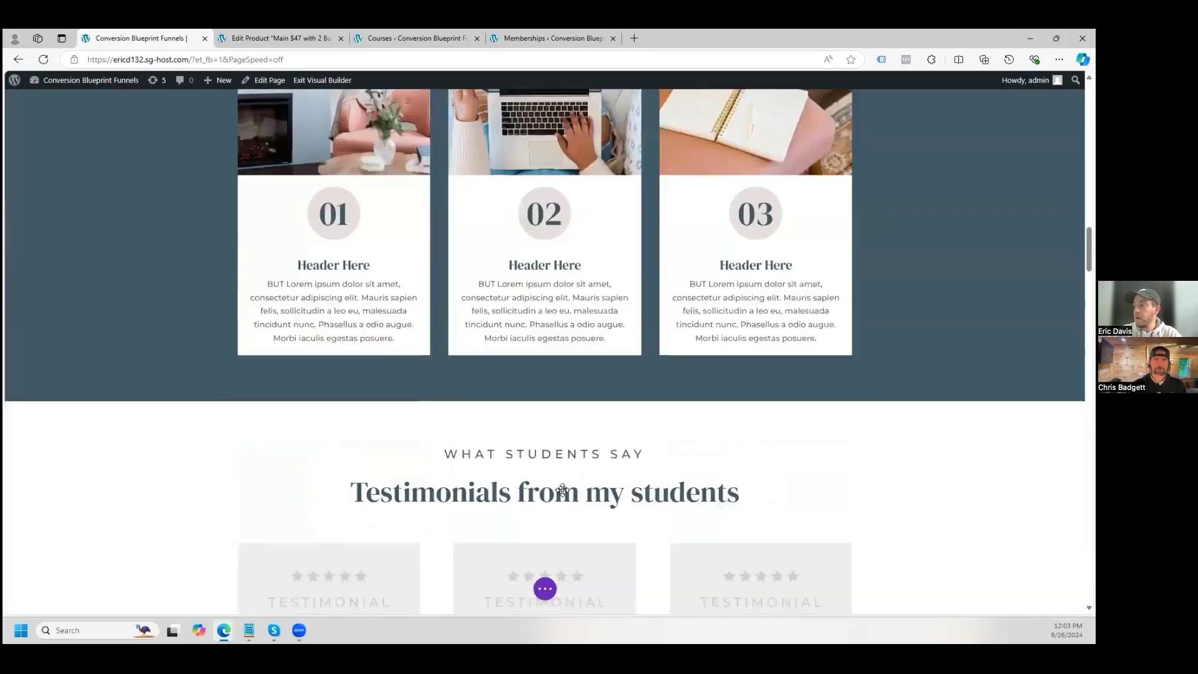
{"action": "scroll", "coordinate": [538, 483], "scroll_direction": "down", "scroll_amount": 10}
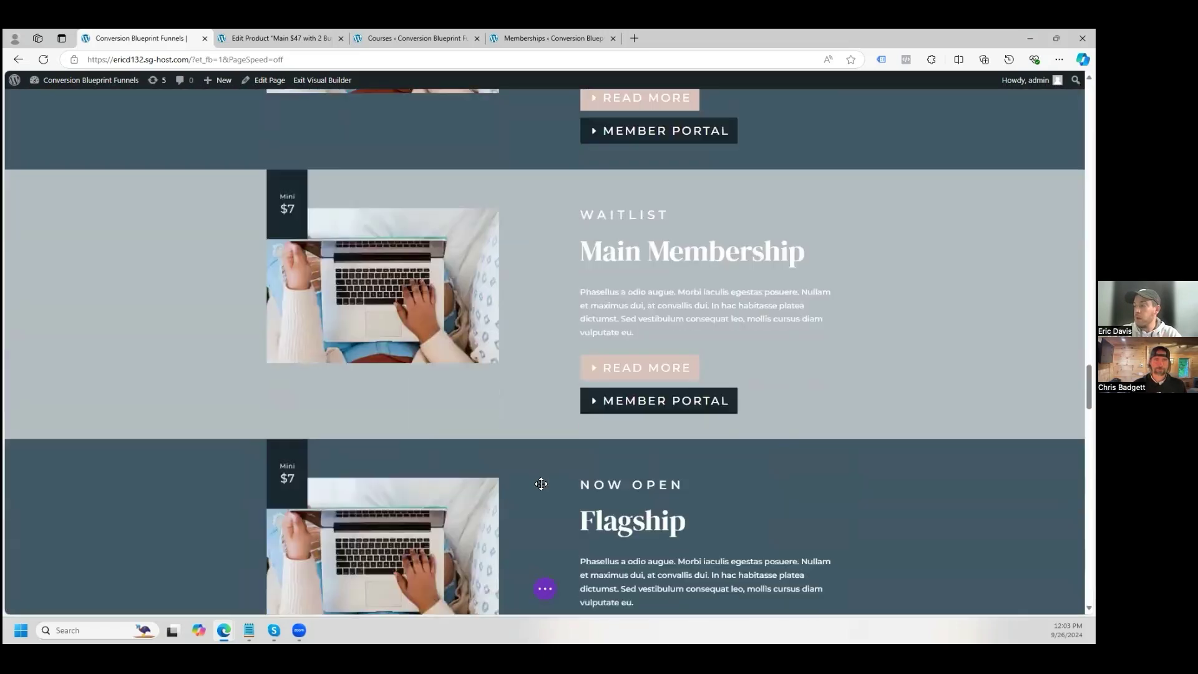
{"action": "scroll", "coordinate": [536, 474], "scroll_direction": "down", "scroll_amount": 5}
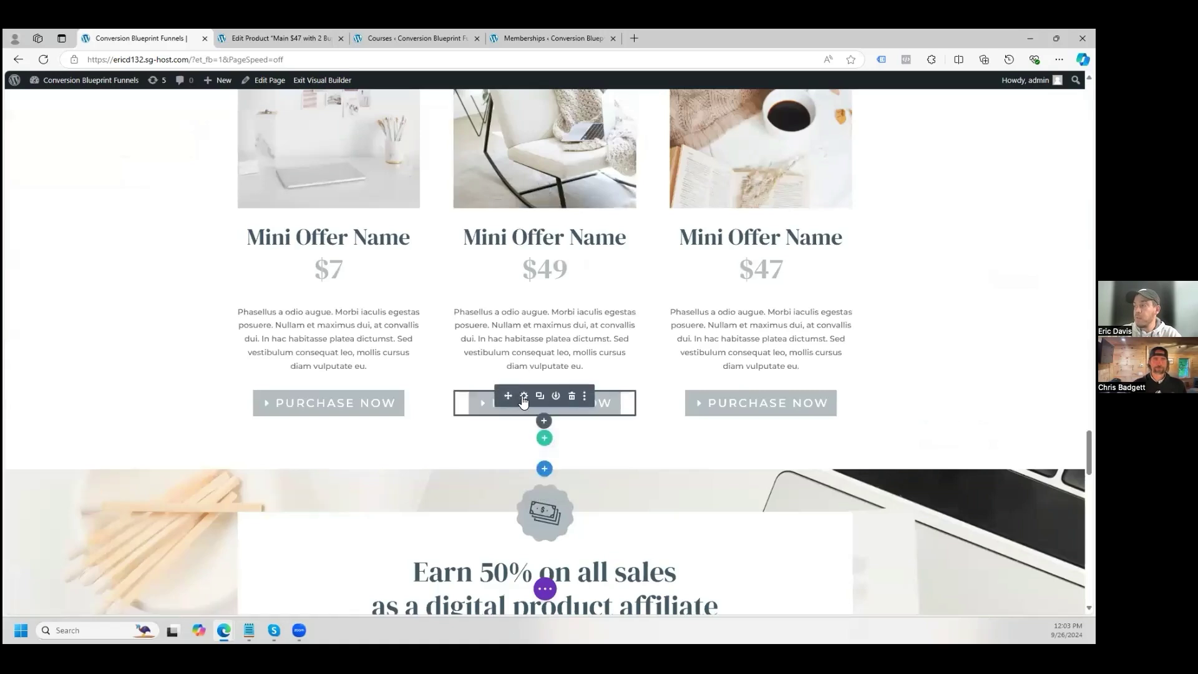
{"action": "left_click", "coordinate": [523, 397]}
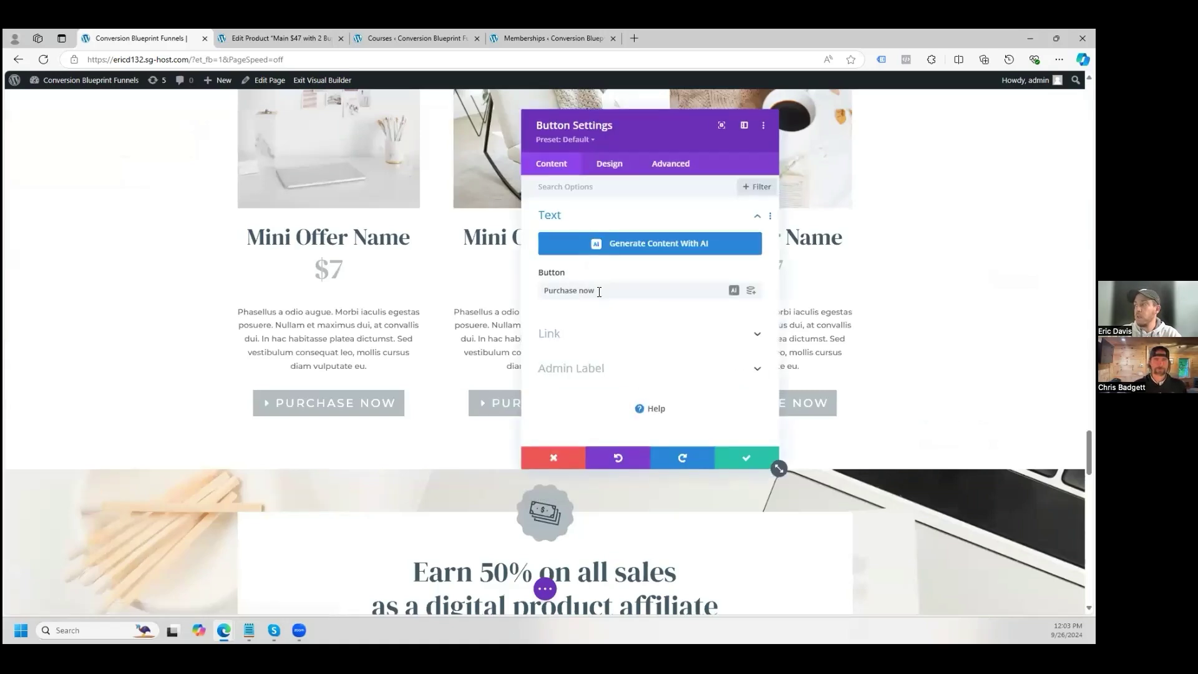
{"action": "left_click", "coordinate": [578, 338]}
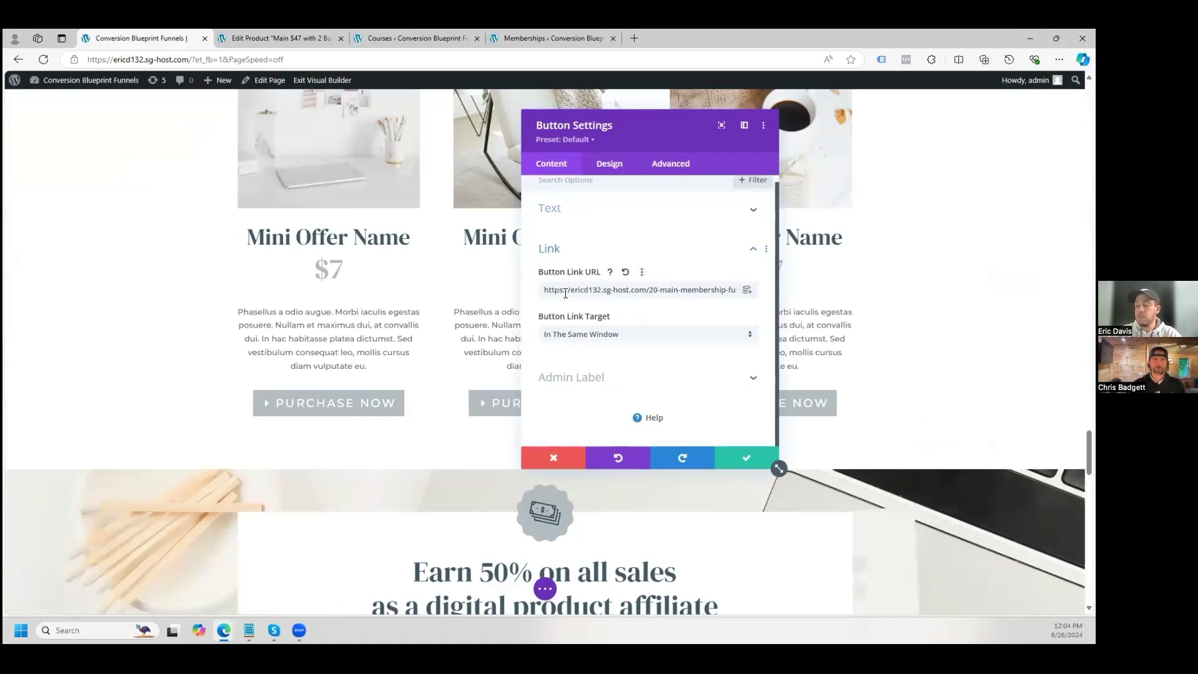
{"action": "left_click", "coordinate": [553, 457]}
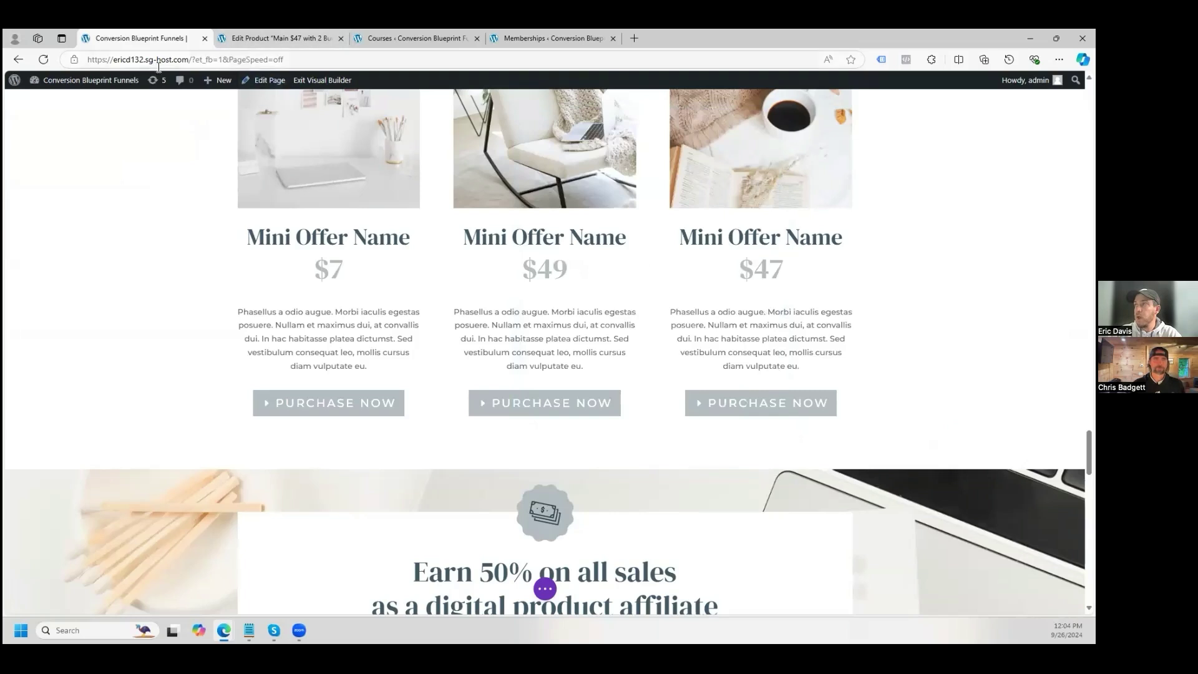
Open the Course Checkout page's editor in a new tab from the Pages list.
{"action": "left_click", "coordinate": [123, 84]}
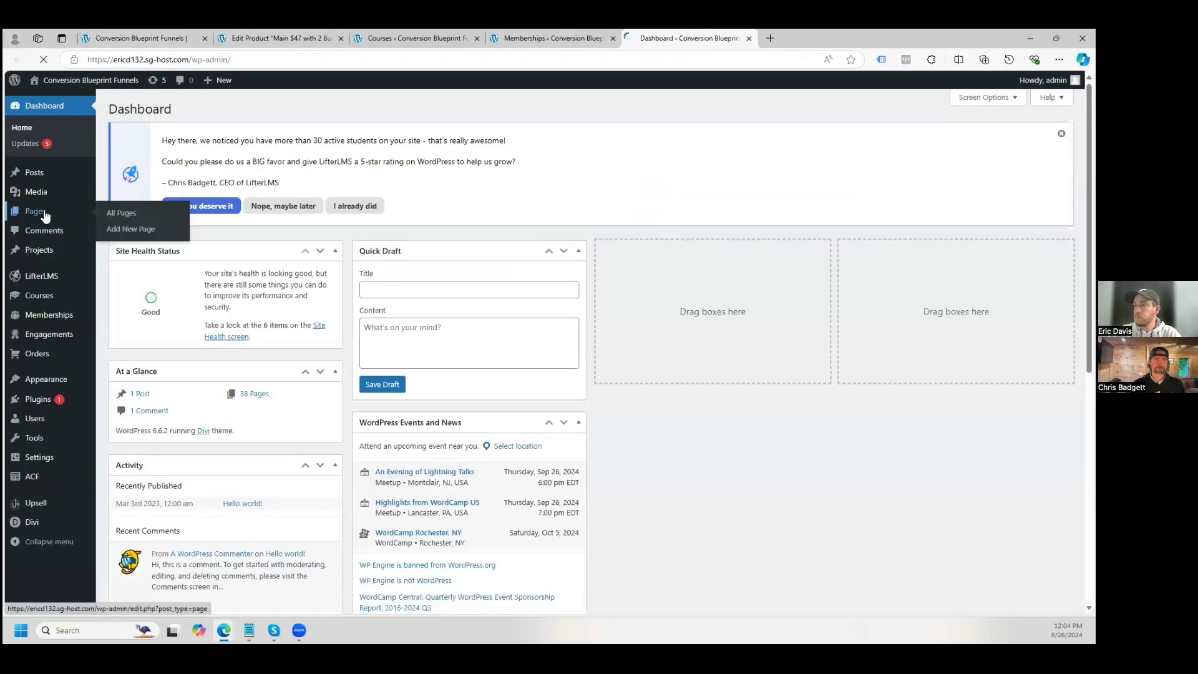
{"action": "left_click", "coordinate": [79, 218]}
{"action": "scroll", "coordinate": [289, 330], "scroll_direction": "down", "scroll_amount": 1}
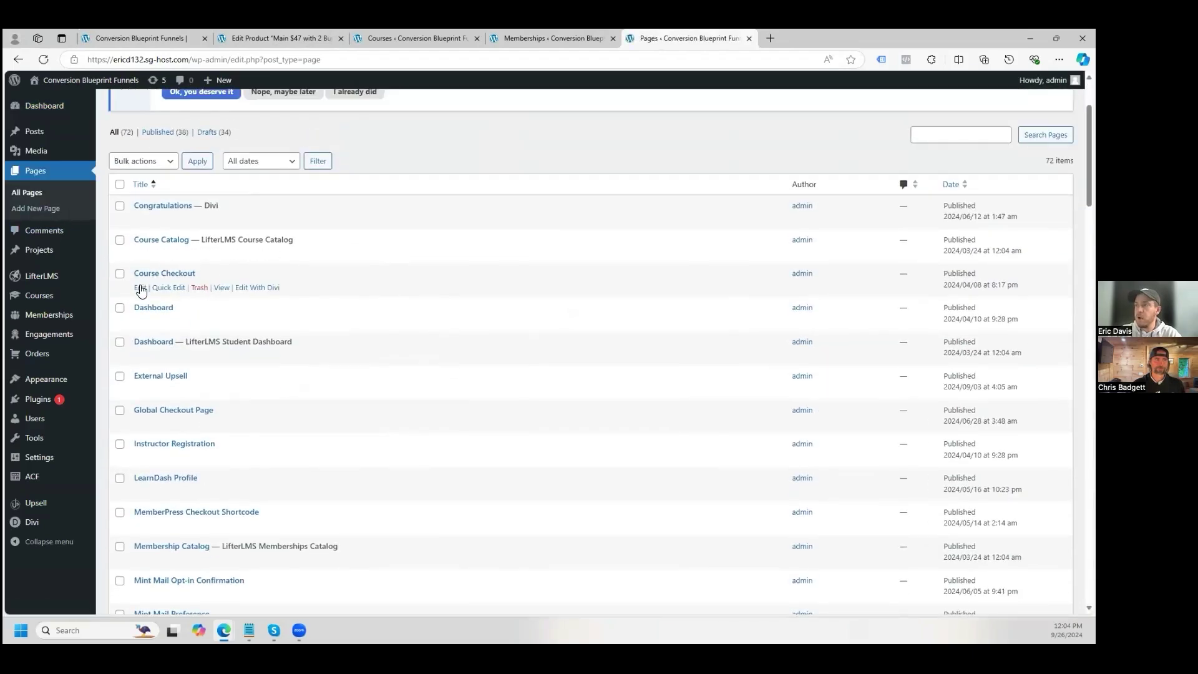
{"action": "right_click", "coordinate": [140, 287]}
{"action": "left_click", "coordinate": [178, 297]}
{"action": "left_click", "coordinate": [794, 33]}
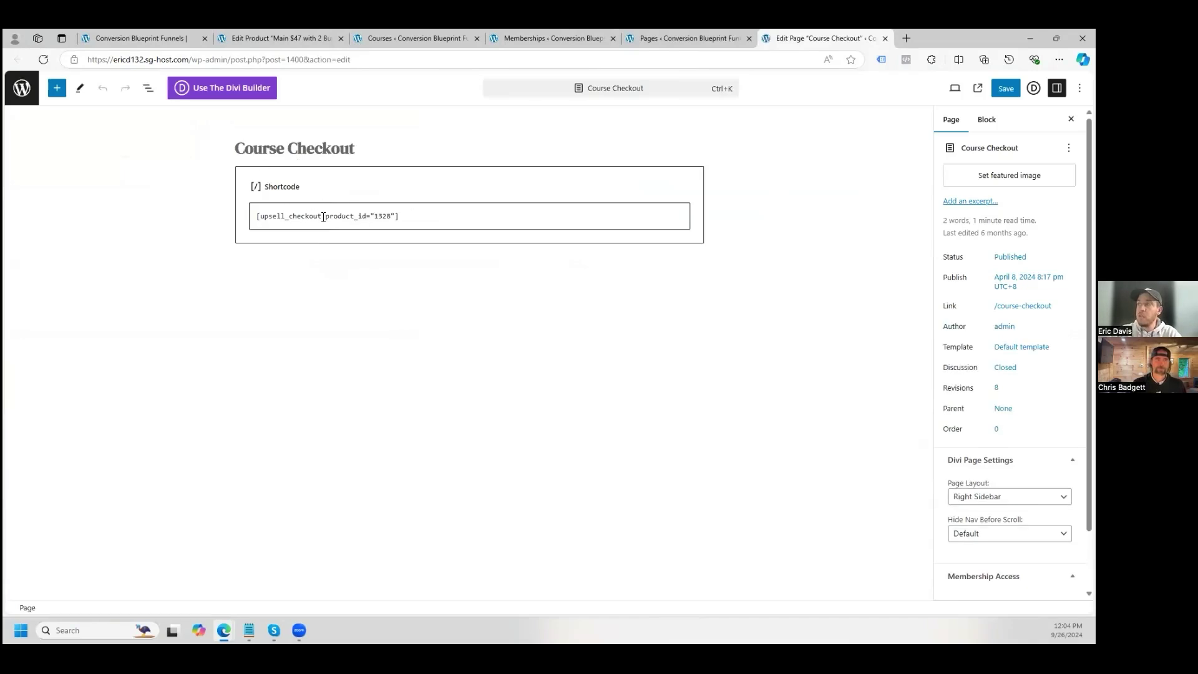
Select the upsell_checkout shortcode, then go back to the Main $47 with 2 Bumps tab.
{"action": "left_click_drag", "start_coordinate": [322, 216], "coordinate": [394, 217]}
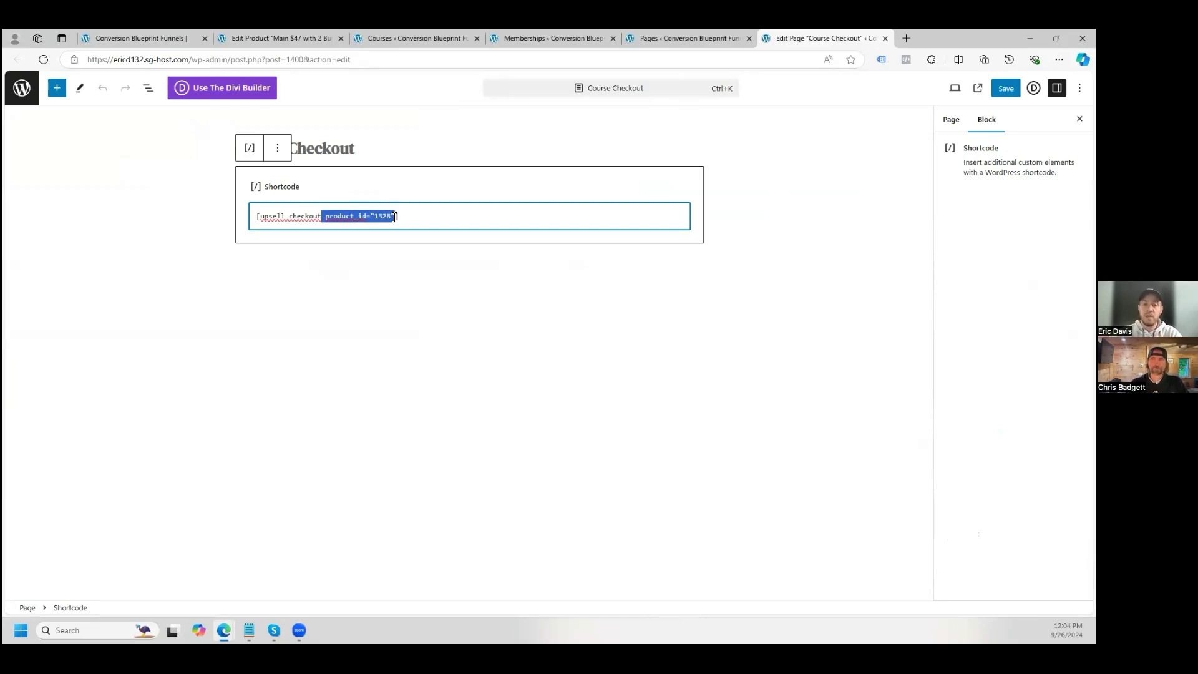
{"action": "key", "text": "BackSpace"}
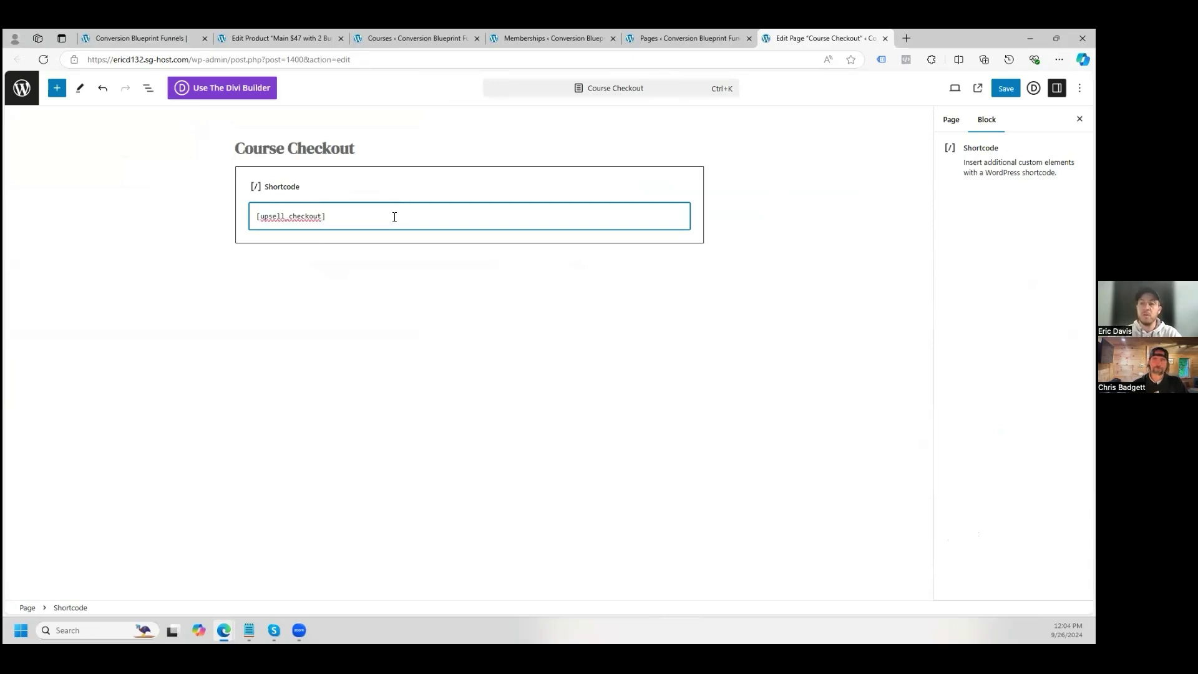
{"action": "key", "text": "ctrl+z"}
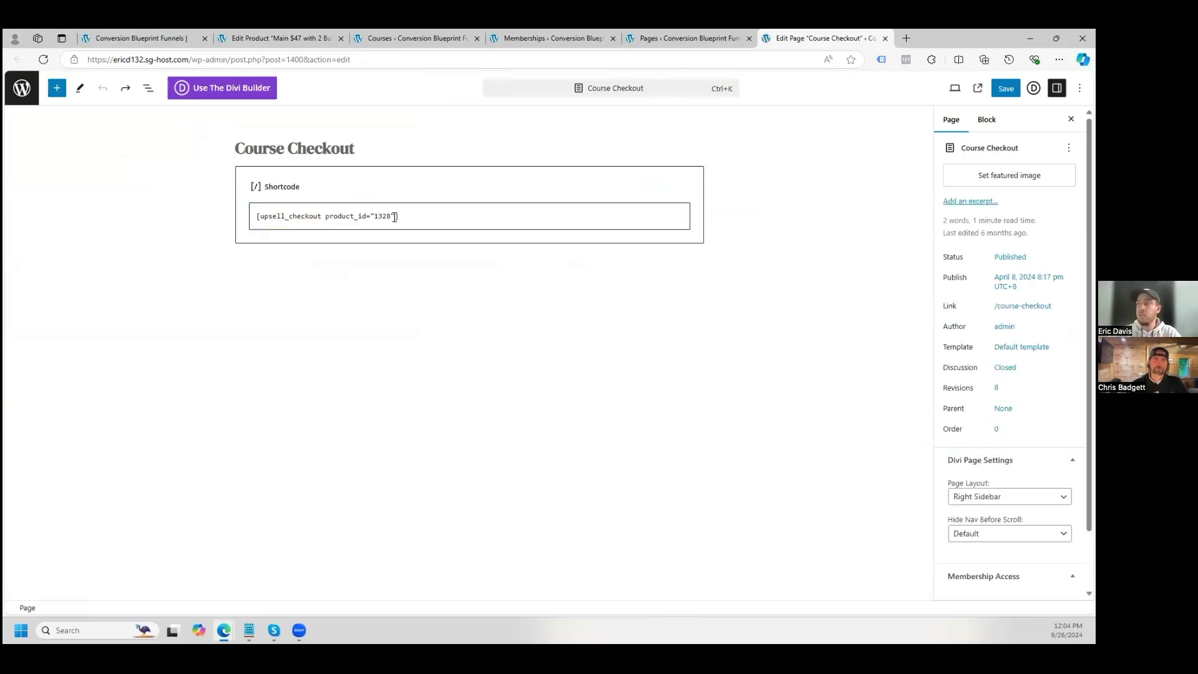
{"action": "left_click_drag", "start_coordinate": [399, 216], "coordinate": [254, 216]}
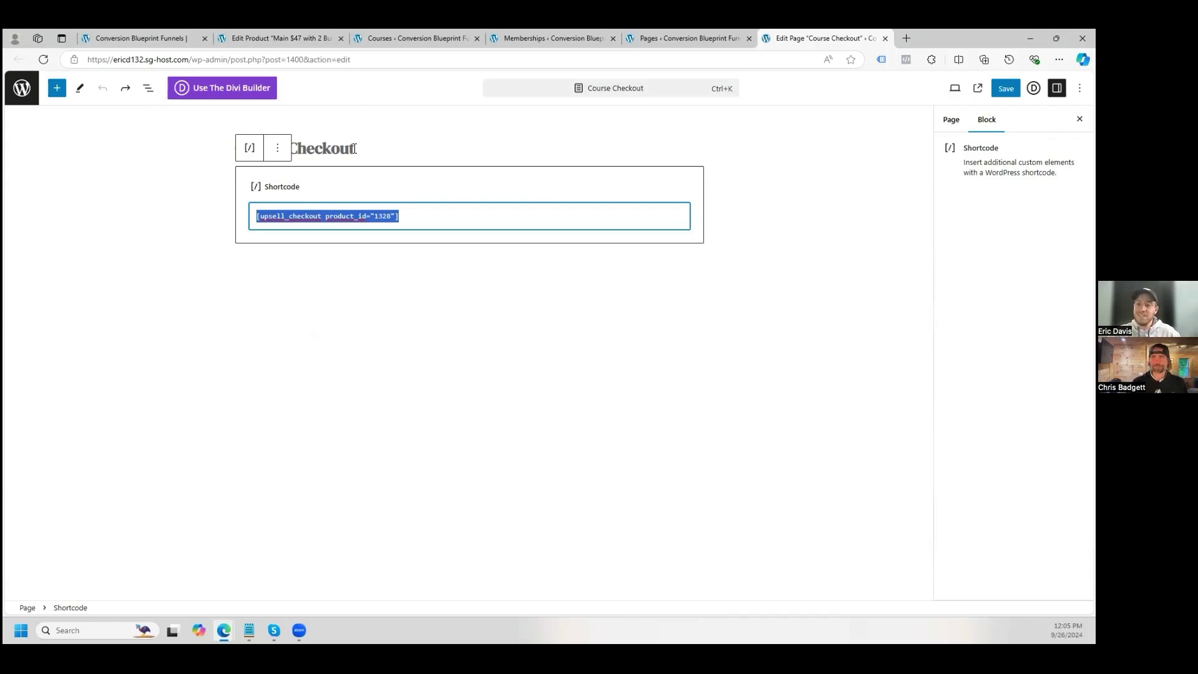
{"action": "left_click", "coordinate": [303, 38]}
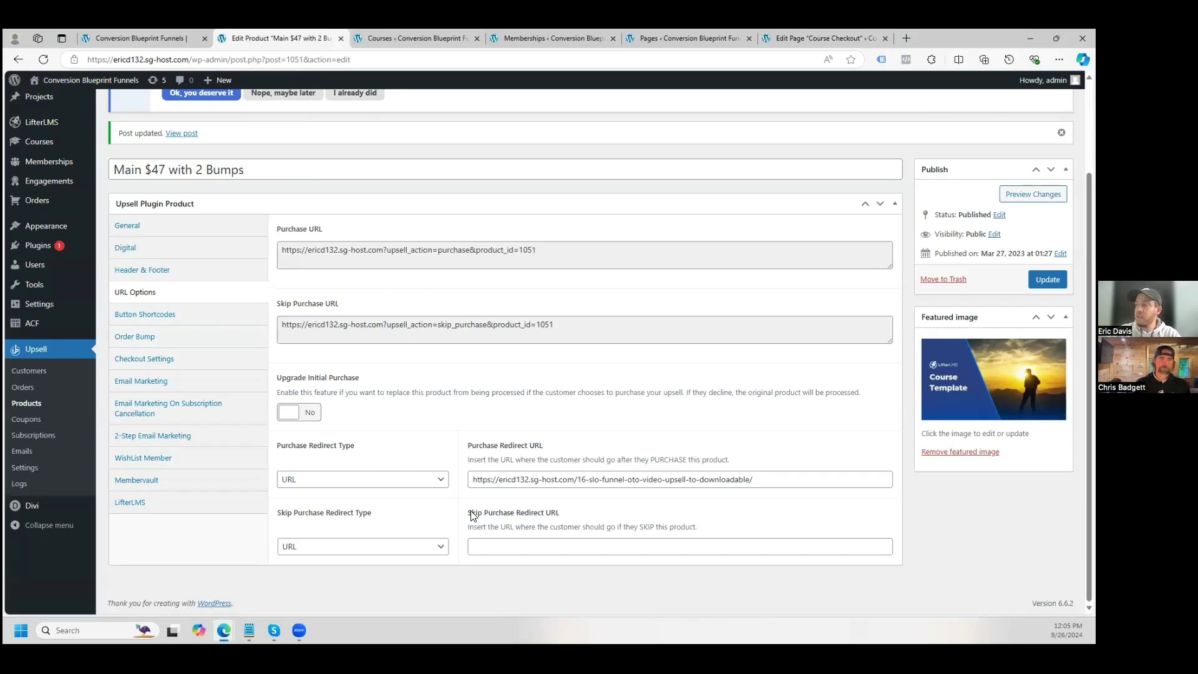
{"action": "left_click_drag", "start_coordinate": [469, 512], "coordinate": [562, 513]}
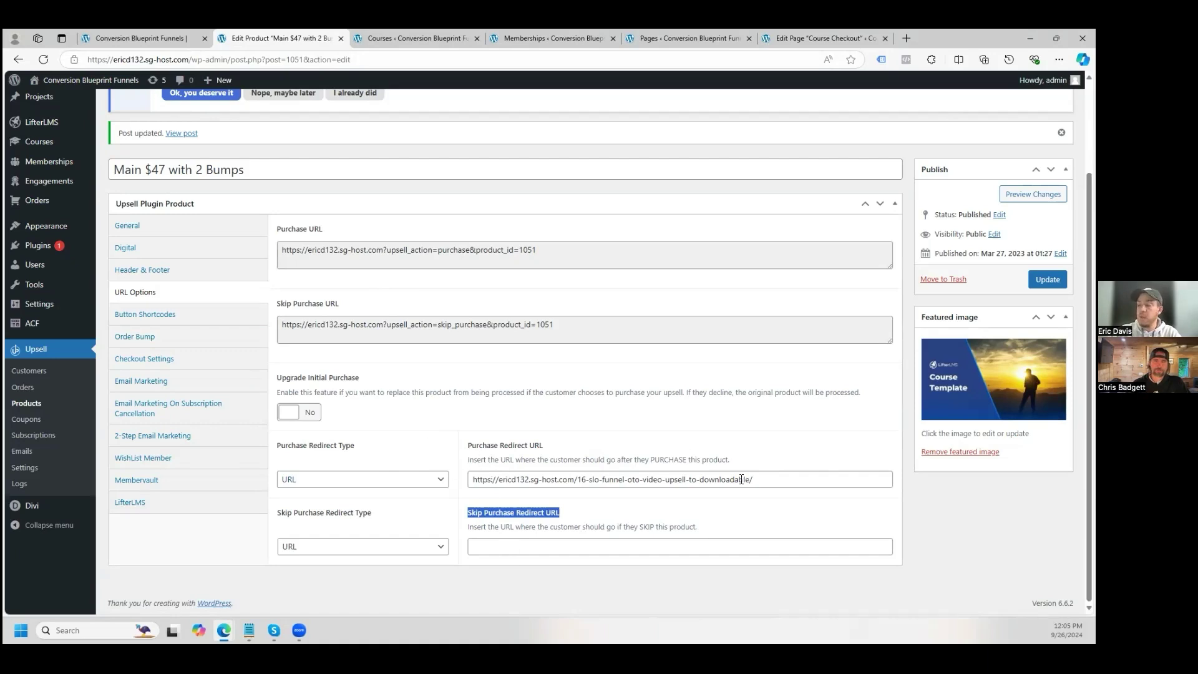
{"action": "triple_click", "coordinate": [599, 485]}
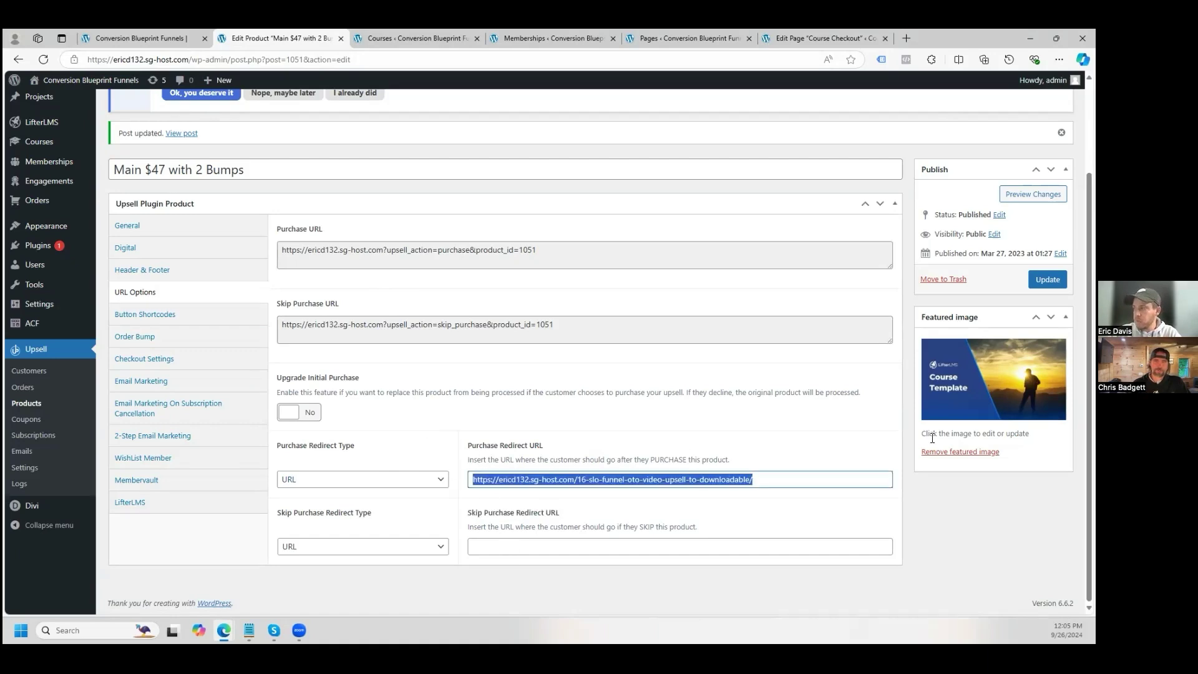
{"action": "left_click", "coordinate": [640, 609]}
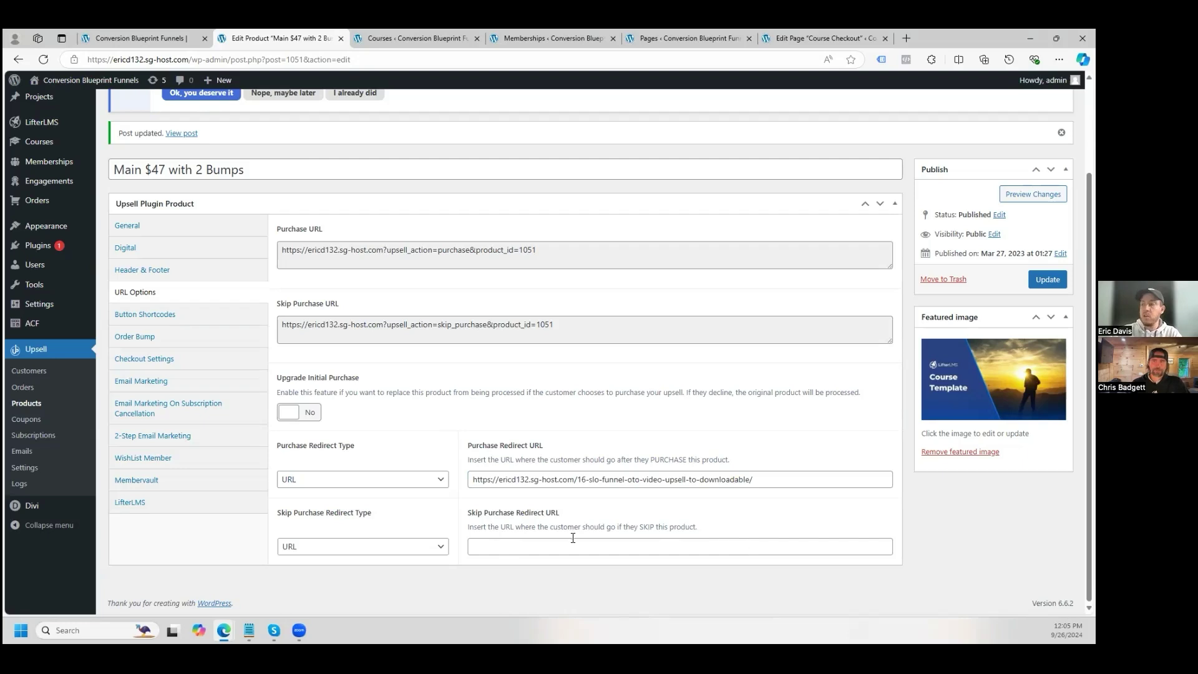
{"action": "left_click", "coordinate": [413, 479]}
{"action": "left_click", "coordinate": [353, 509]}
{"action": "left_click", "coordinate": [503, 485]}
{"action": "left_click", "coordinate": [557, 517]}
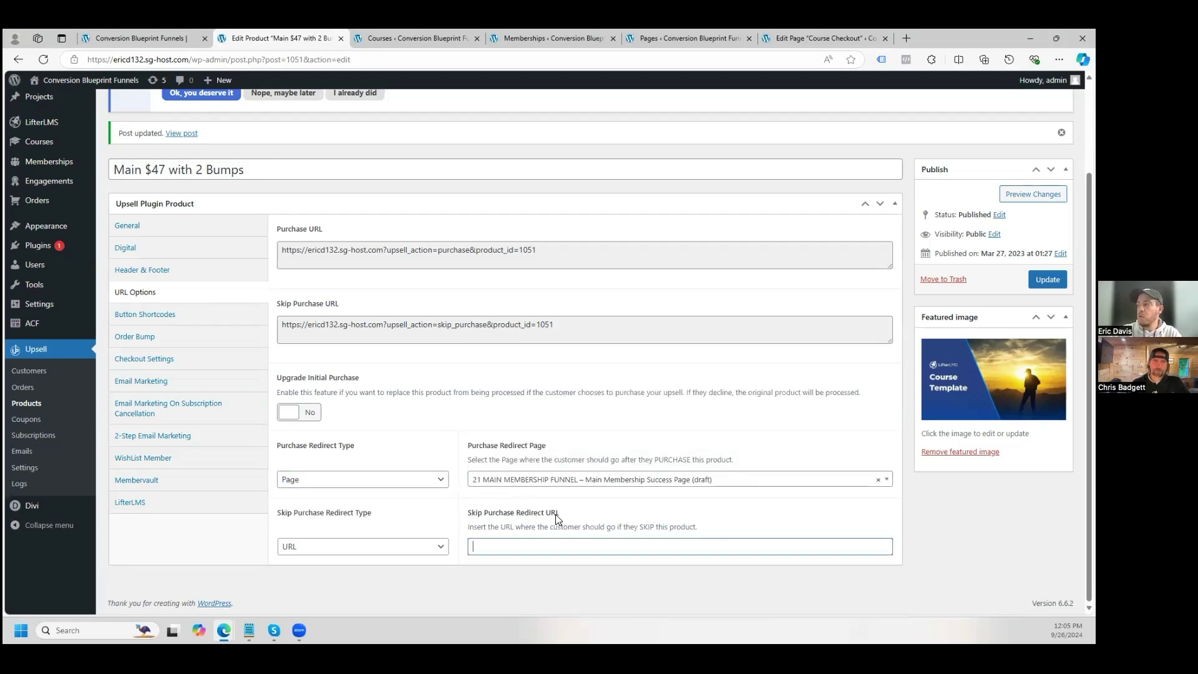
{"action": "left_click", "coordinate": [423, 484]}
{"action": "left_click", "coordinate": [381, 498]}
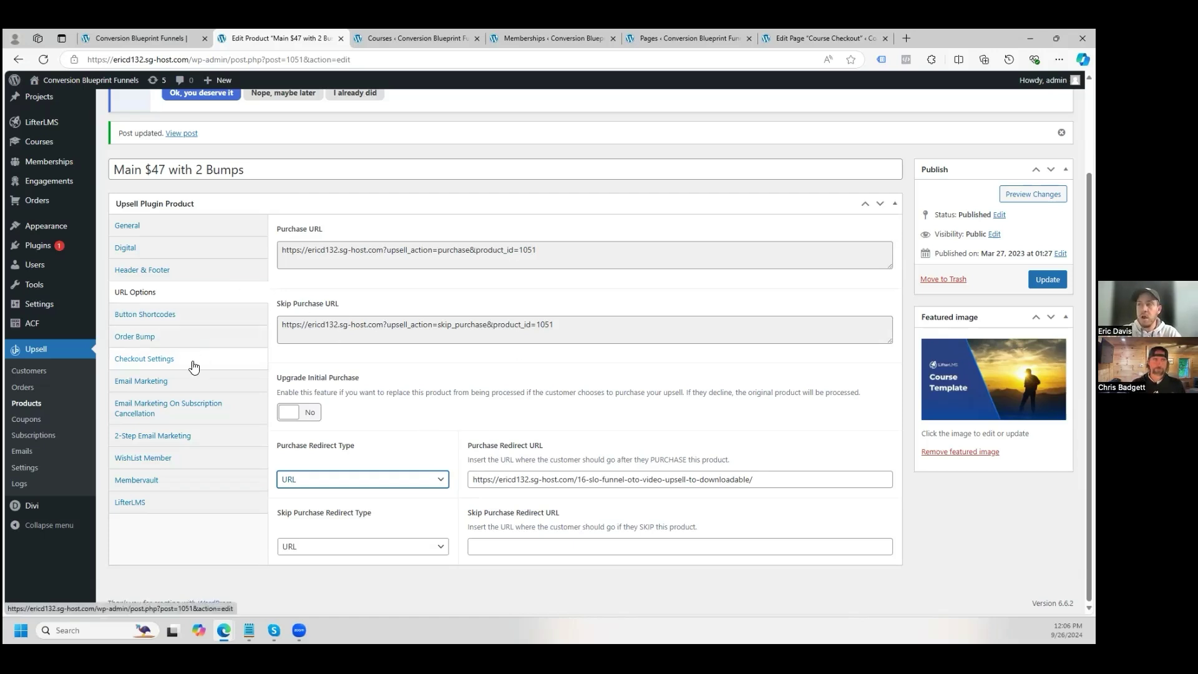
Add a new empty order bump on the Order Bump tab.
{"action": "left_click", "coordinate": [142, 339]}
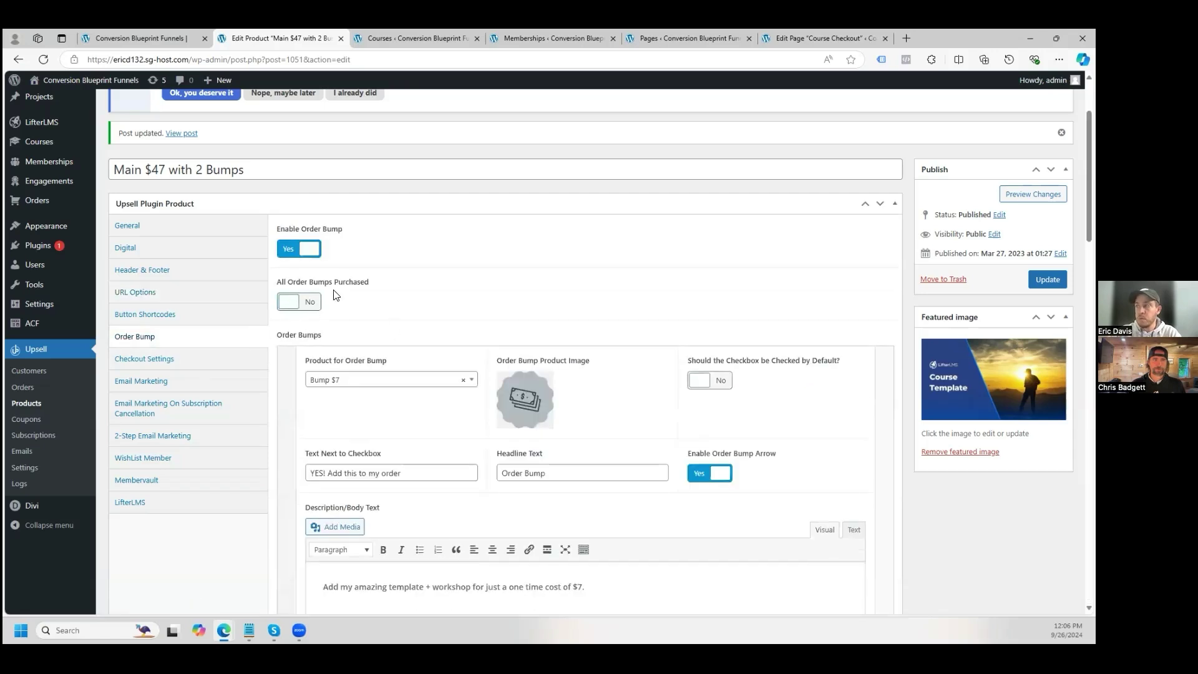
{"action": "scroll", "coordinate": [375, 472], "scroll_direction": "down", "scroll_amount": 7}
{"action": "scroll", "coordinate": [376, 472], "scroll_direction": "down", "scroll_amount": 5}
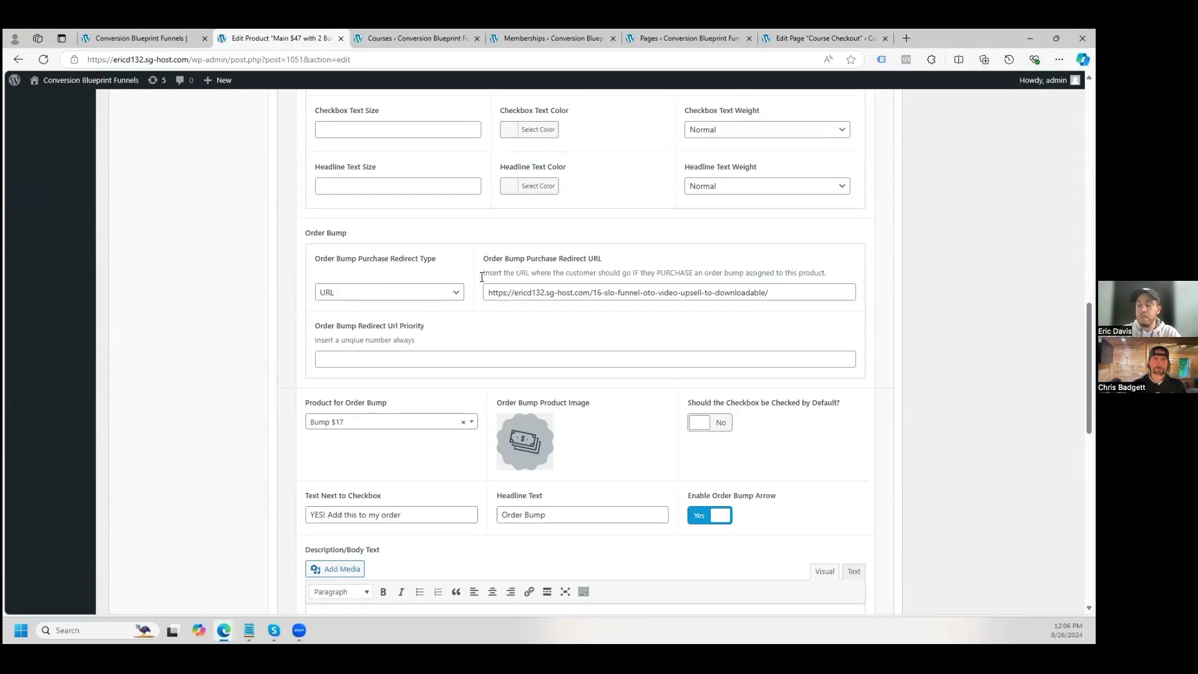
{"action": "scroll", "coordinate": [881, 484], "scroll_direction": "down", "scroll_amount": 11}
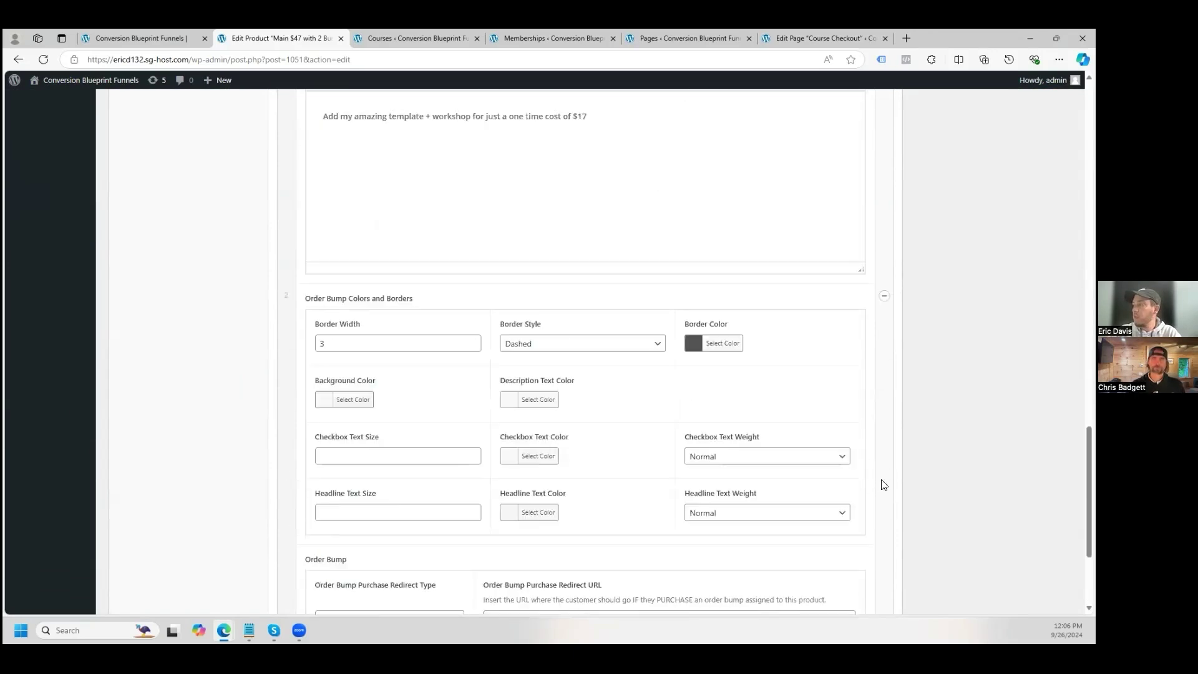
{"action": "left_click", "coordinate": [858, 547]}
Set the first order bump's product to Flagship 1 payment of $777.
{"action": "scroll", "coordinate": [686, 468], "scroll_direction": "down", "scroll_amount": 4}
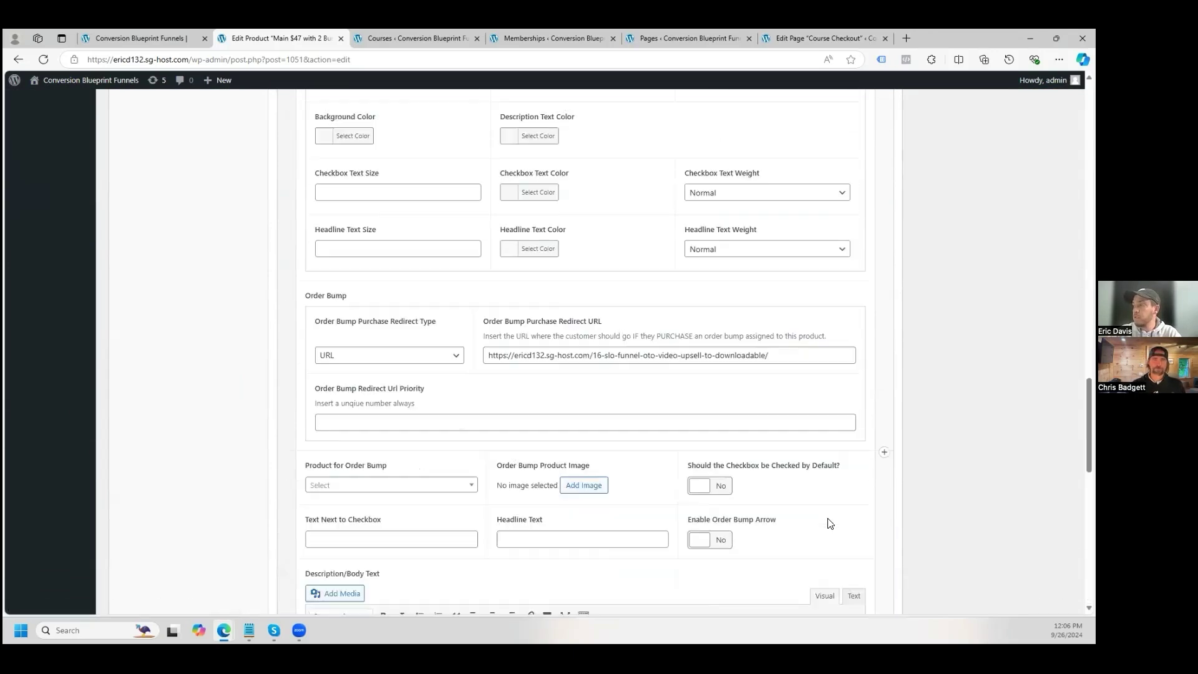
{"action": "scroll", "coordinate": [429, 435], "scroll_direction": "up", "scroll_amount": 20}
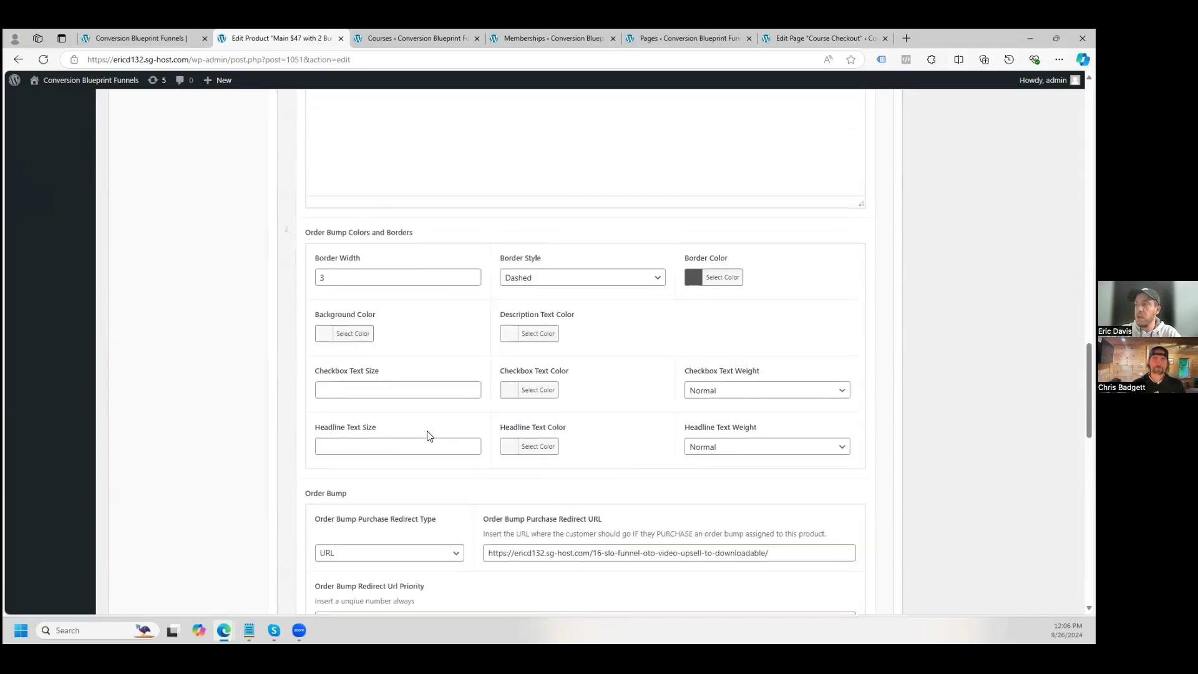
{"action": "scroll", "coordinate": [349, 417], "scroll_direction": "down", "scroll_amount": 3}
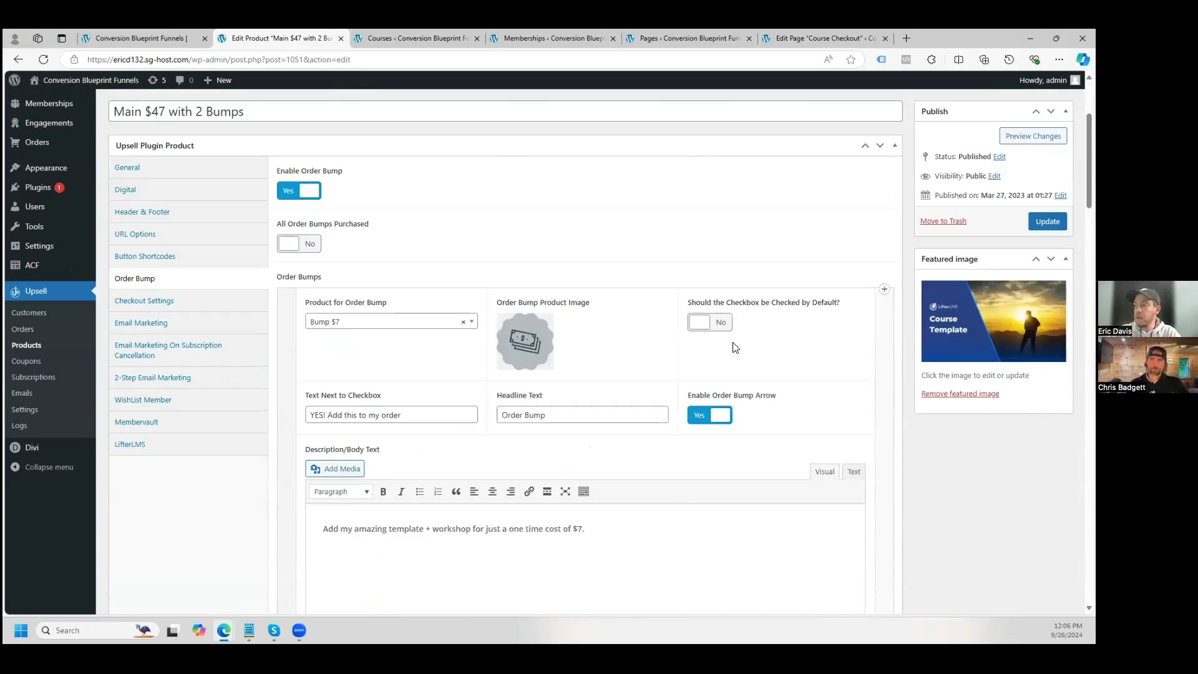
{"action": "scroll", "coordinate": [417, 327], "scroll_direction": "down", "scroll_amount": 1}
{"action": "left_click", "coordinate": [337, 266]}
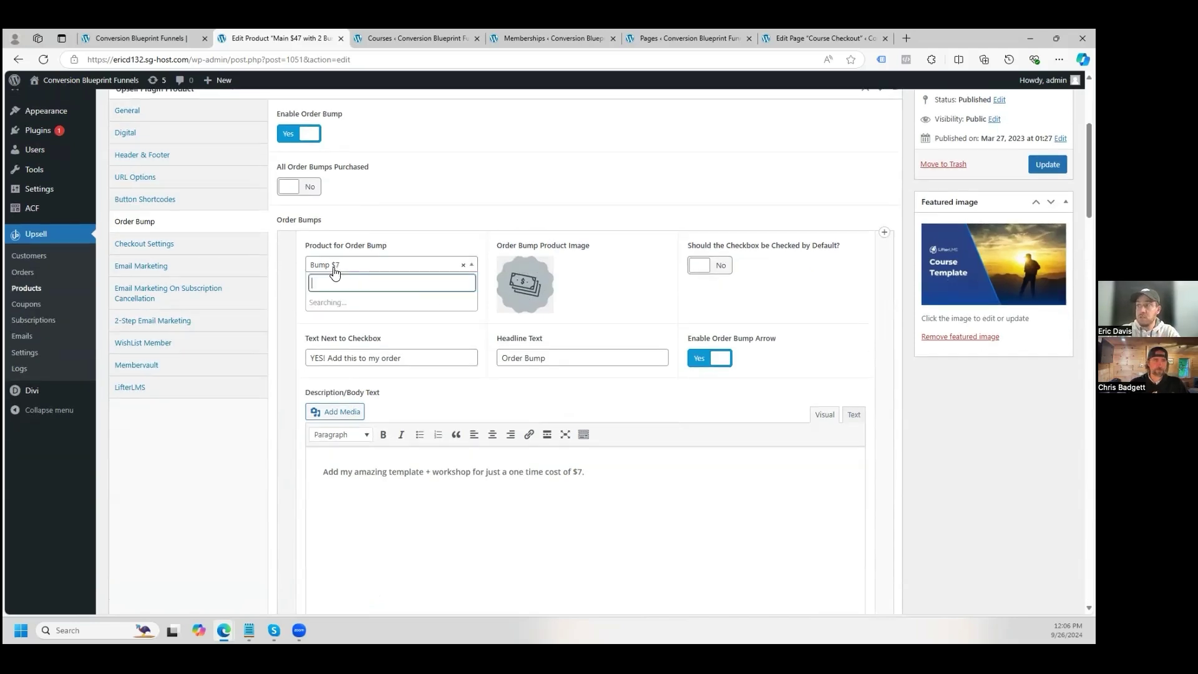
{"action": "scroll", "coordinate": [340, 355], "scroll_direction": "down", "scroll_amount": 2}
{"action": "left_click", "coordinate": [340, 343]}
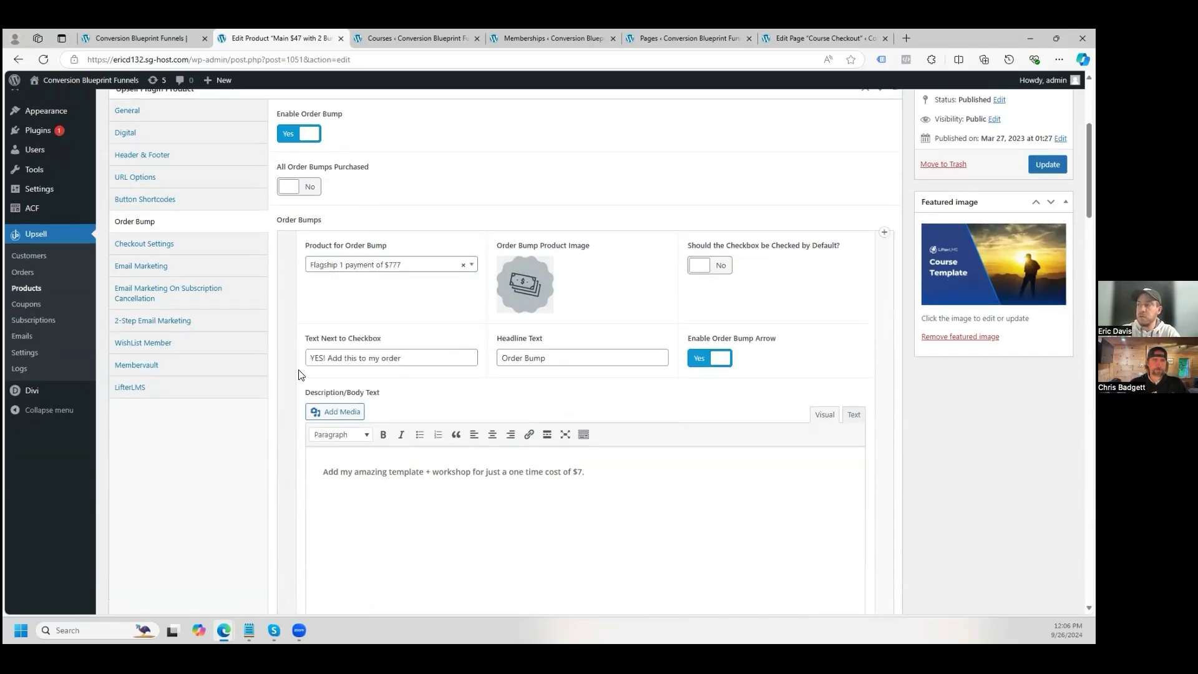
{"action": "scroll", "coordinate": [168, 358], "scroll_direction": "up", "scroll_amount": 2}
Bring up the product's Checkout Settings and locate its Checkout Fields.
{"action": "left_click", "coordinate": [174, 363]}
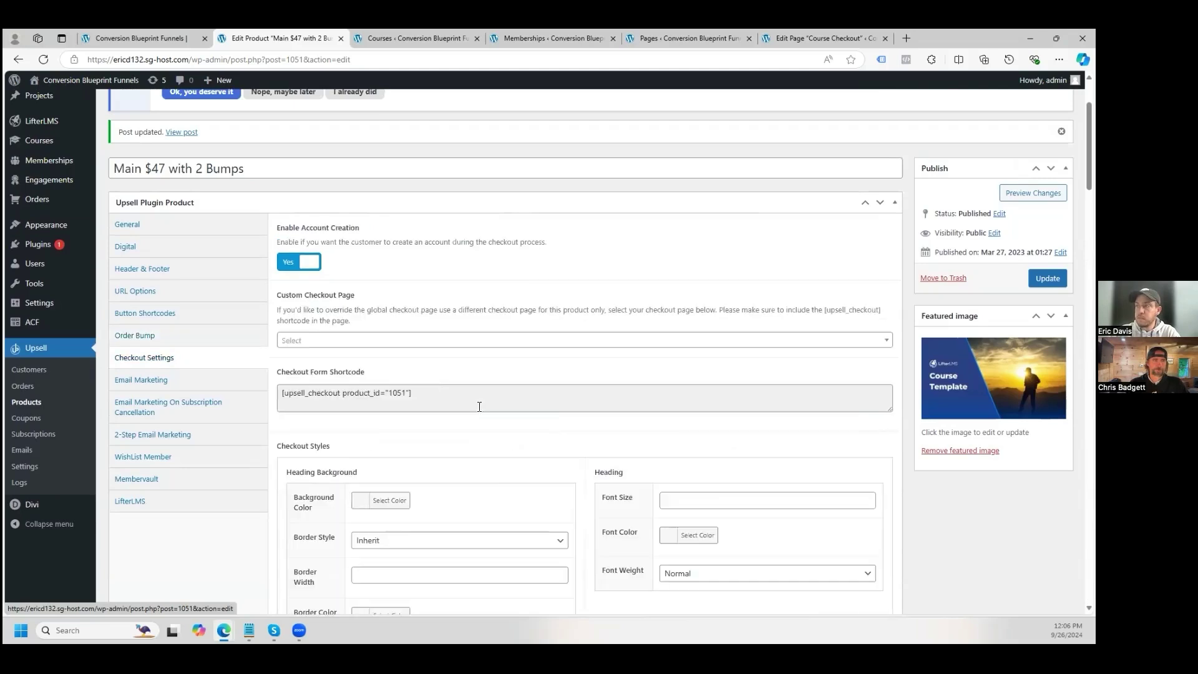
{"action": "scroll", "coordinate": [401, 364], "scroll_direction": "down", "scroll_amount": 3}
{"action": "scroll", "coordinate": [525, 353], "scroll_direction": "down", "scroll_amount": 15}
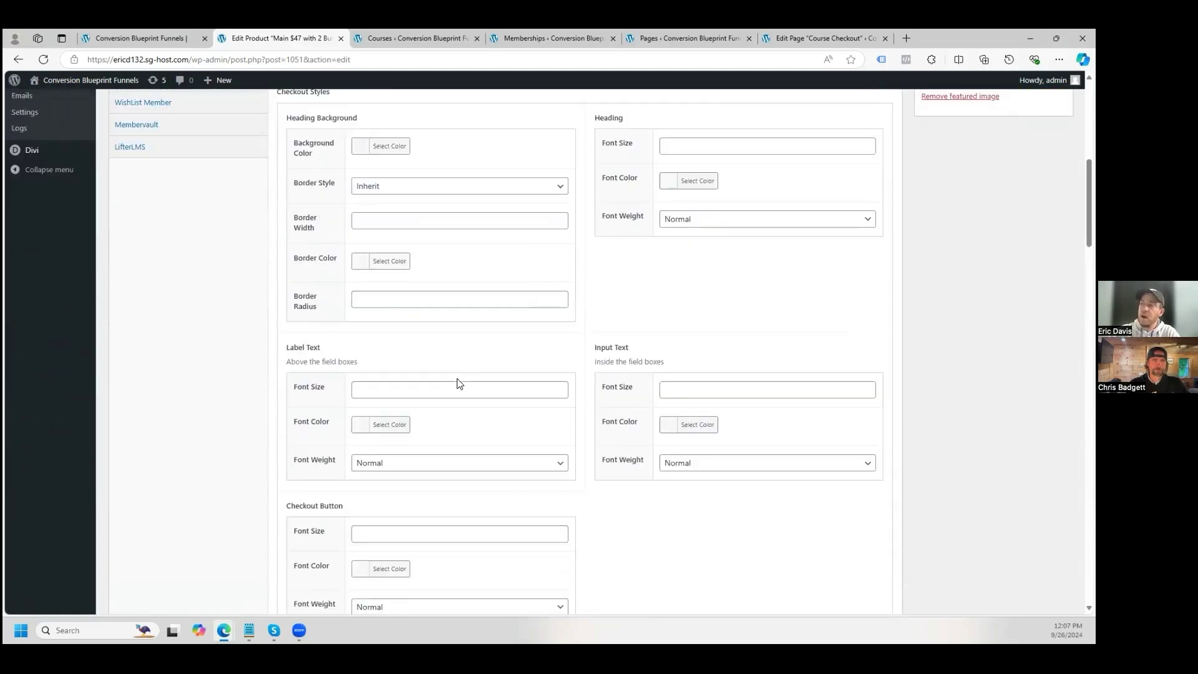
{"action": "scroll", "coordinate": [401, 431], "scroll_direction": "down", "scroll_amount": 8}
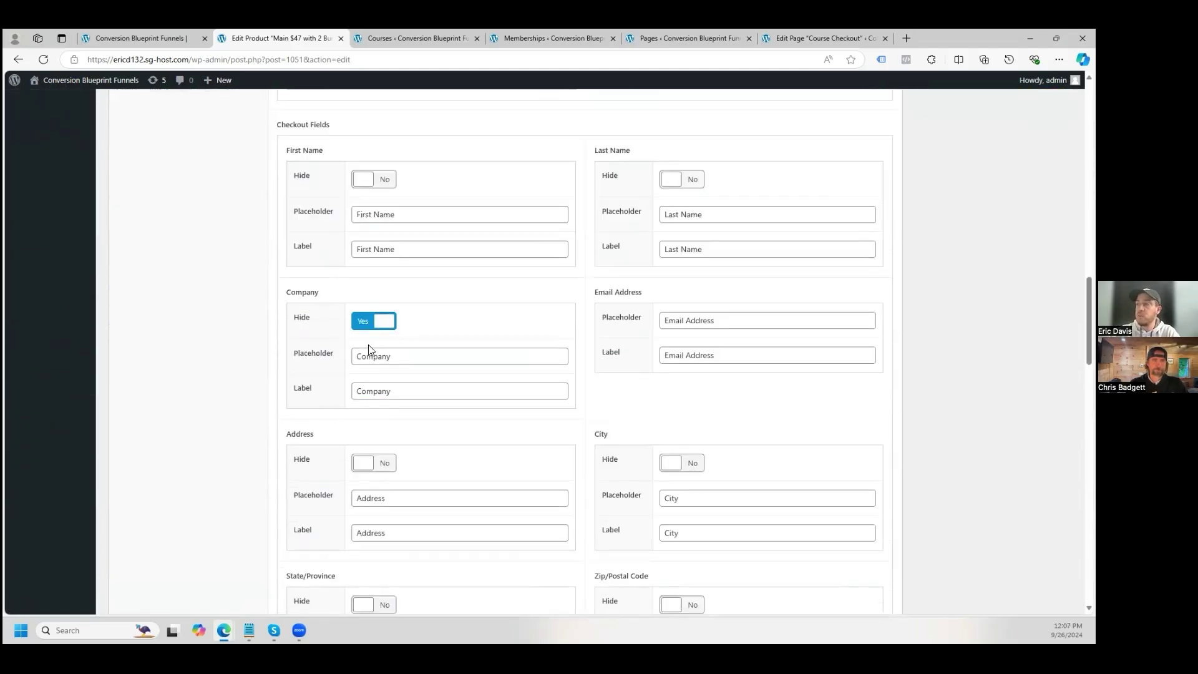
{"action": "scroll", "coordinate": [656, 346], "scroll_direction": "down", "scroll_amount": 3}
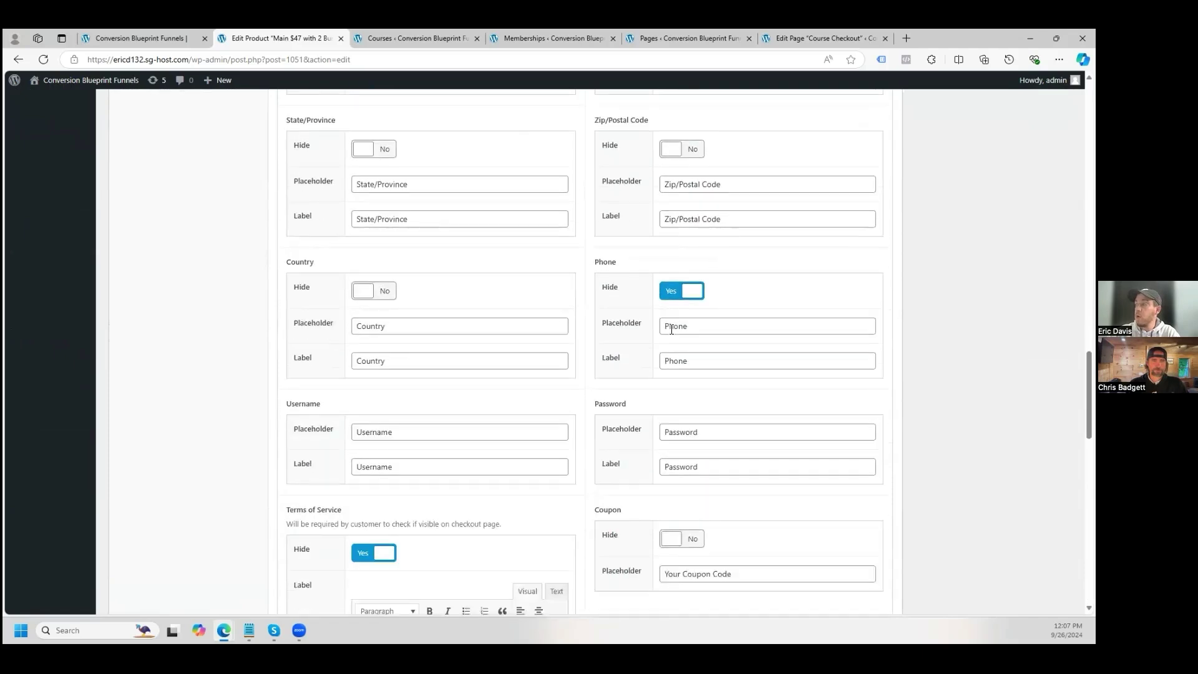
{"action": "scroll", "coordinate": [677, 340], "scroll_direction": "up", "scroll_amount": 7}
{"action": "scroll", "coordinate": [675, 310], "scroll_direction": "up", "scroll_amount": 2}
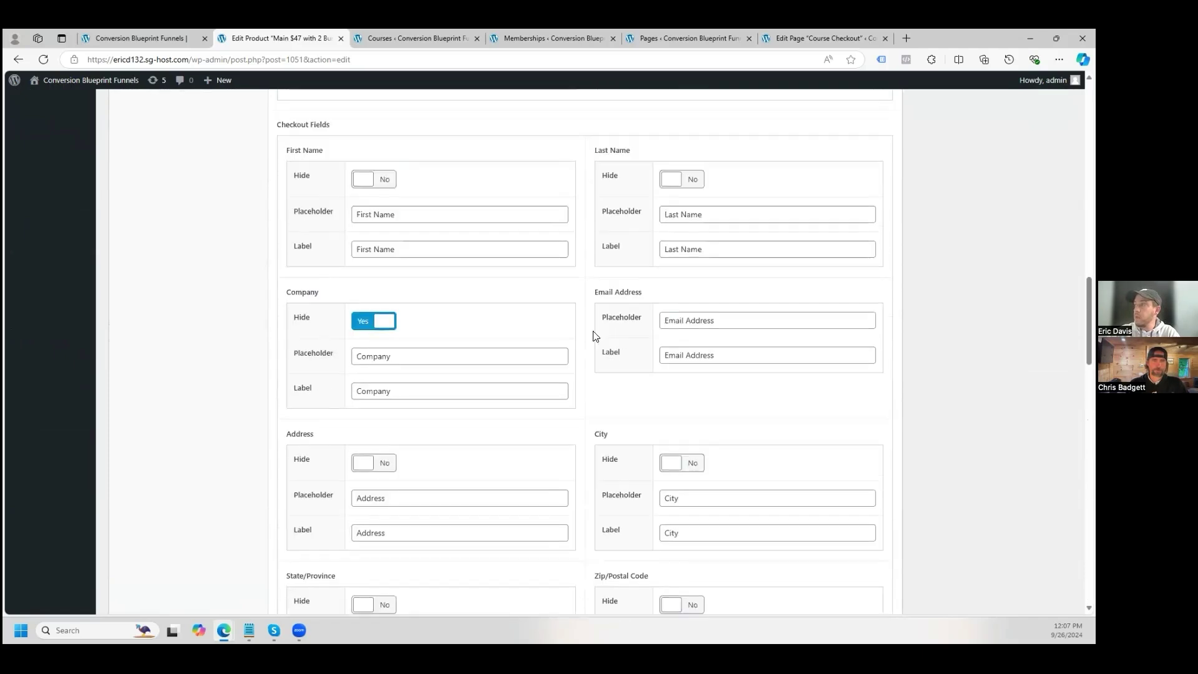
Set Hide to Yes for Address, City, State/Province and Zip/Postal Code.
{"action": "left_click", "coordinate": [393, 462]}
{"action": "left_click", "coordinate": [666, 472]}
{"action": "scroll", "coordinate": [561, 511], "scroll_direction": "down", "scroll_amount": 1}
{"action": "left_click", "coordinate": [368, 547]}
{"action": "left_click", "coordinate": [690, 548]}
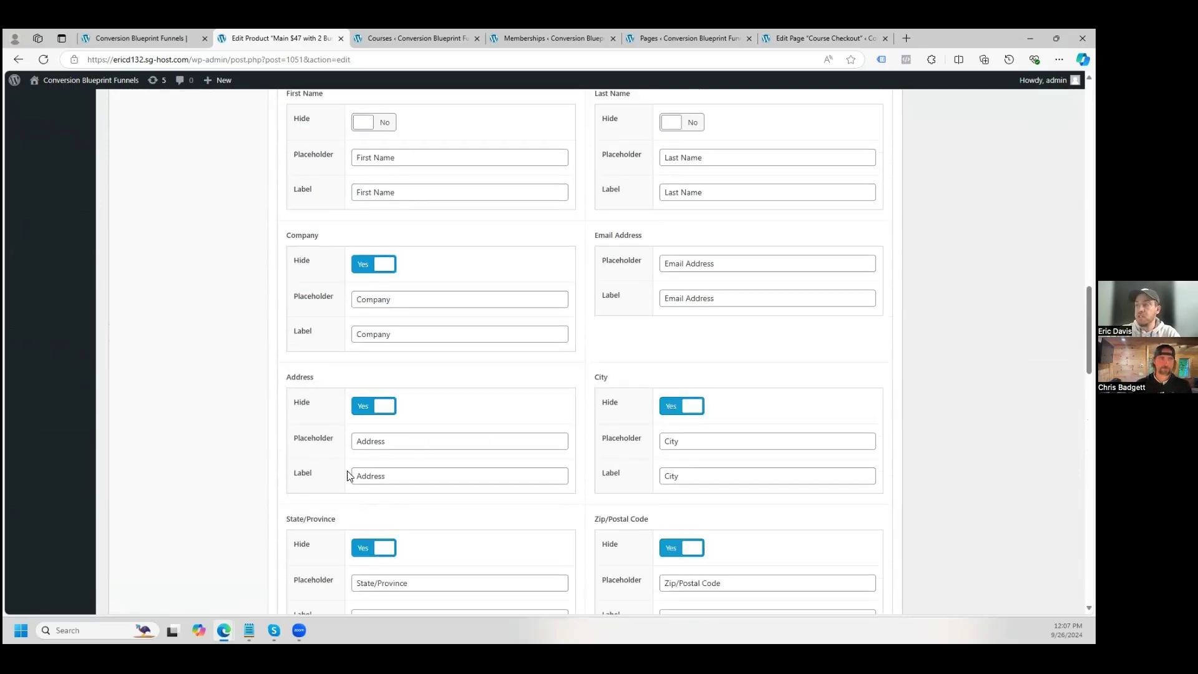
{"action": "scroll", "coordinate": [453, 400], "scroll_direction": "up", "scroll_amount": 1}
{"action": "scroll", "coordinate": [453, 399], "scroll_direction": "up", "scroll_amount": 3}
{"action": "scroll", "coordinate": [454, 409], "scroll_direction": "down", "scroll_amount": 20}
{"action": "scroll", "coordinate": [443, 402], "scroll_direction": "down", "scroll_amount": 7}
{"action": "scroll", "coordinate": [436, 437], "scroll_direction": "up", "scroll_amount": 15}
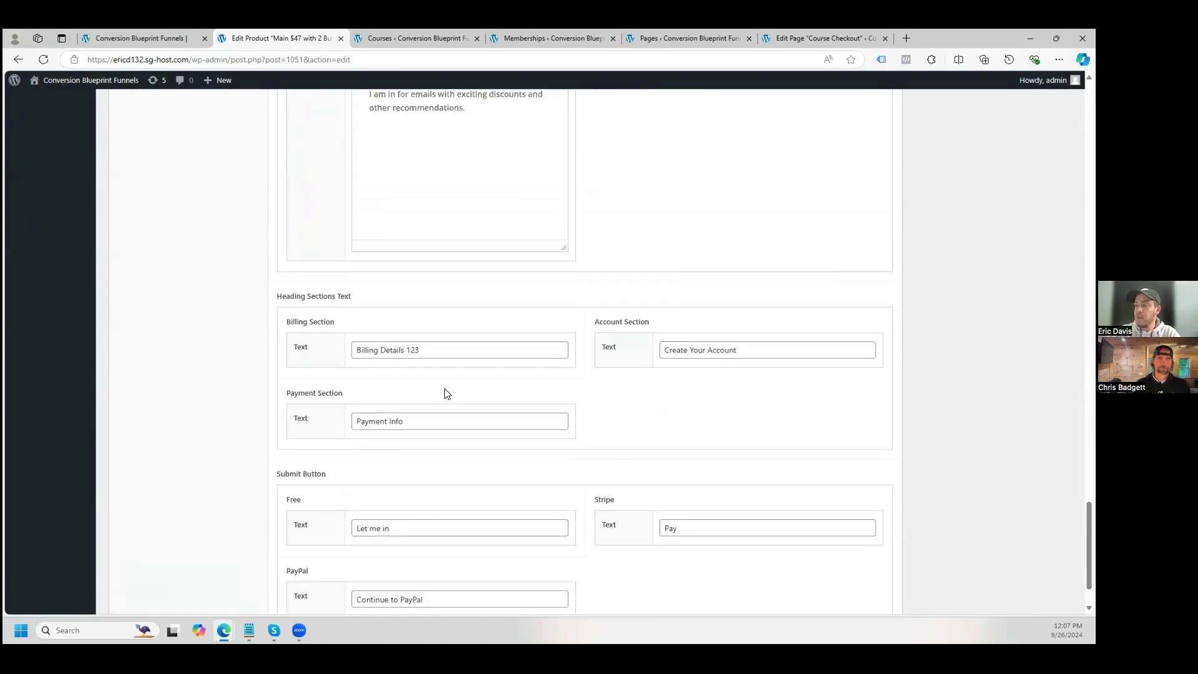
{"action": "scroll", "coordinate": [437, 489], "scroll_direction": "up", "scroll_amount": 12}
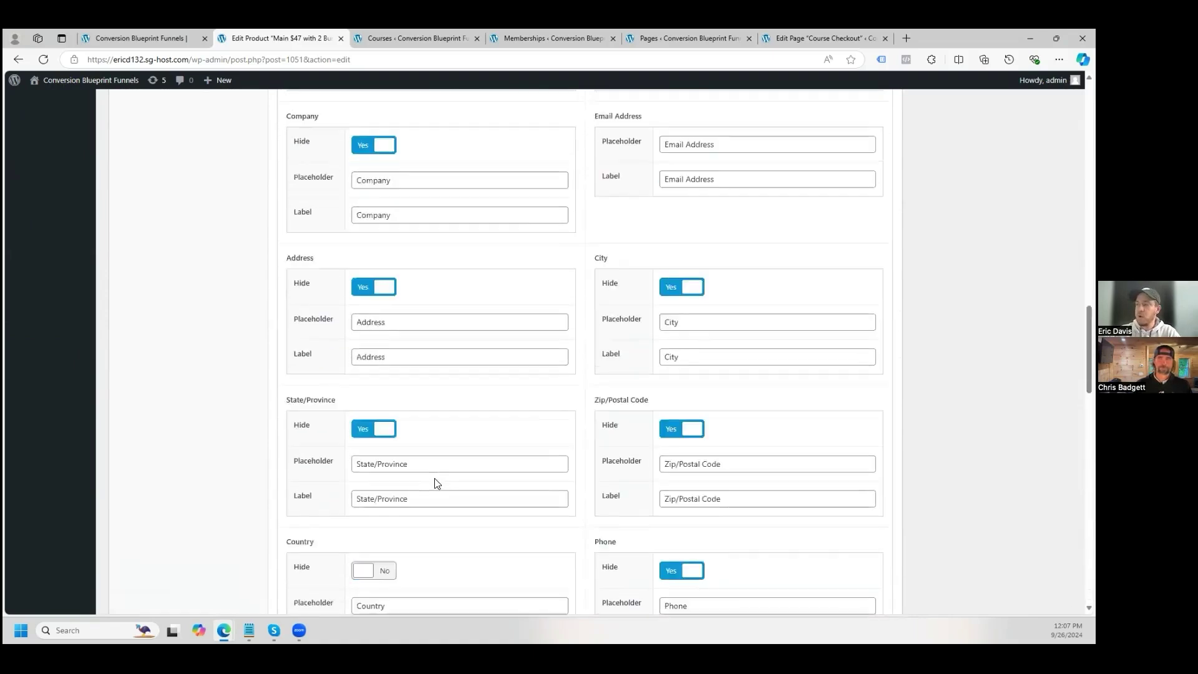
{"action": "scroll", "coordinate": [431, 464], "scroll_direction": "up", "scroll_amount": 15}
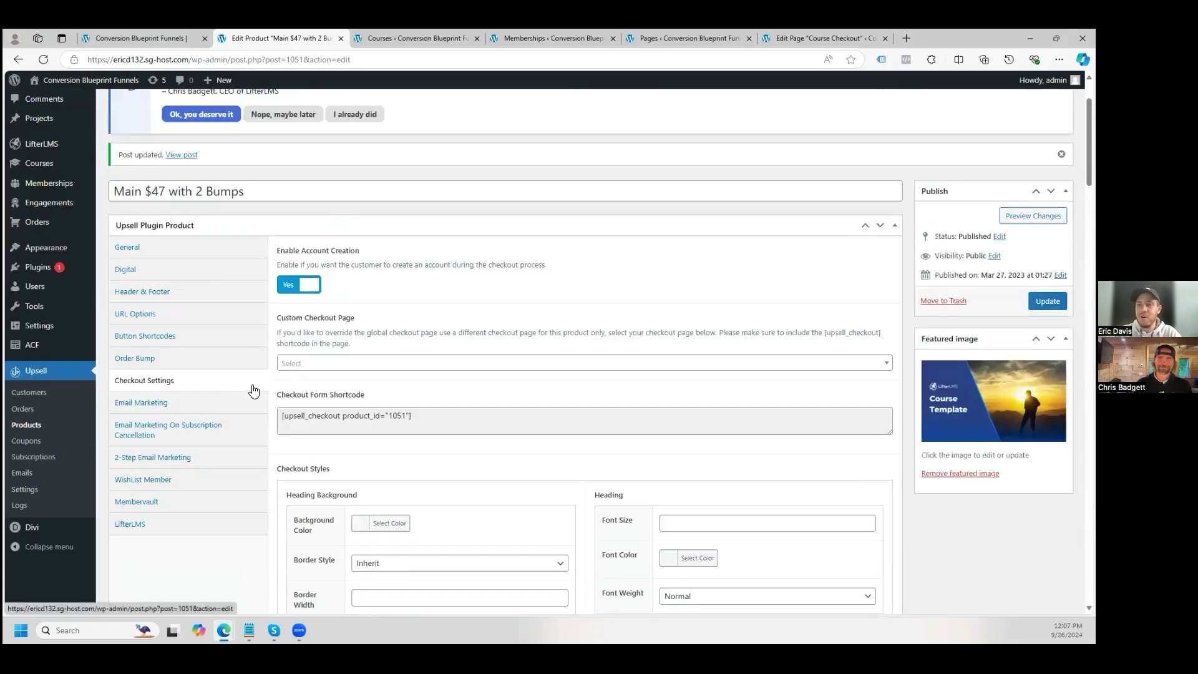
Enable ActiveCampaign under Email Marketing and check its List and Tags options.
{"action": "left_click", "coordinate": [164, 406]}
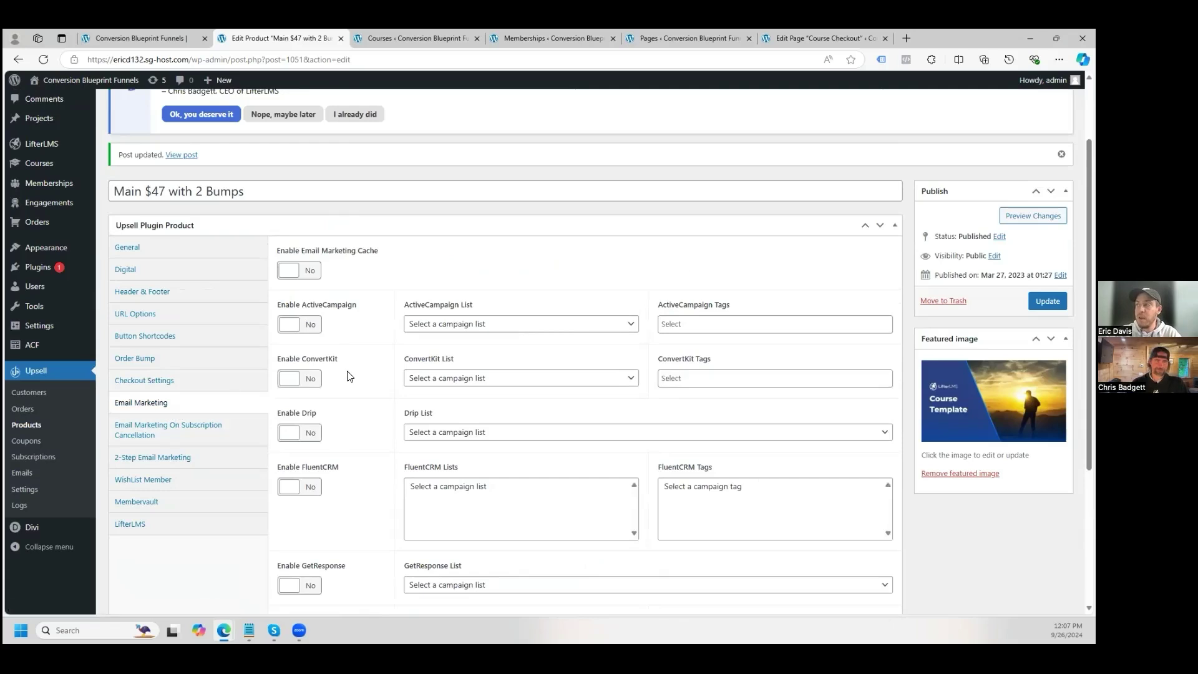
{"action": "left_click", "coordinate": [452, 335]}
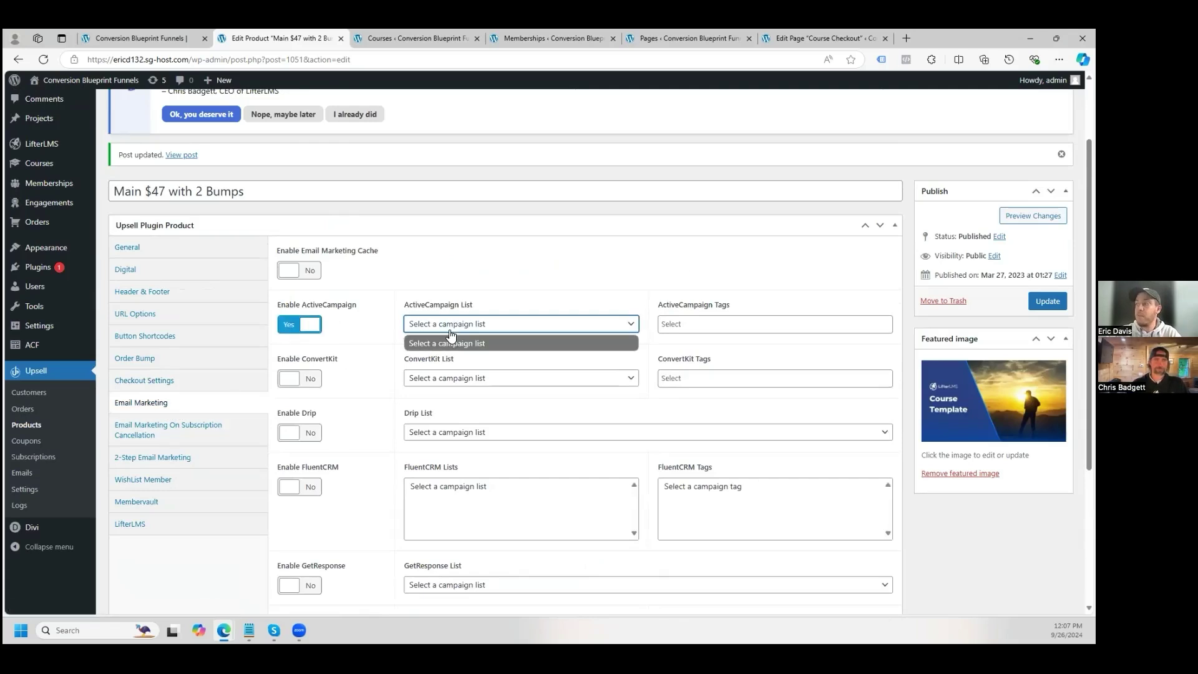
{"action": "left_click", "coordinate": [382, 356]}
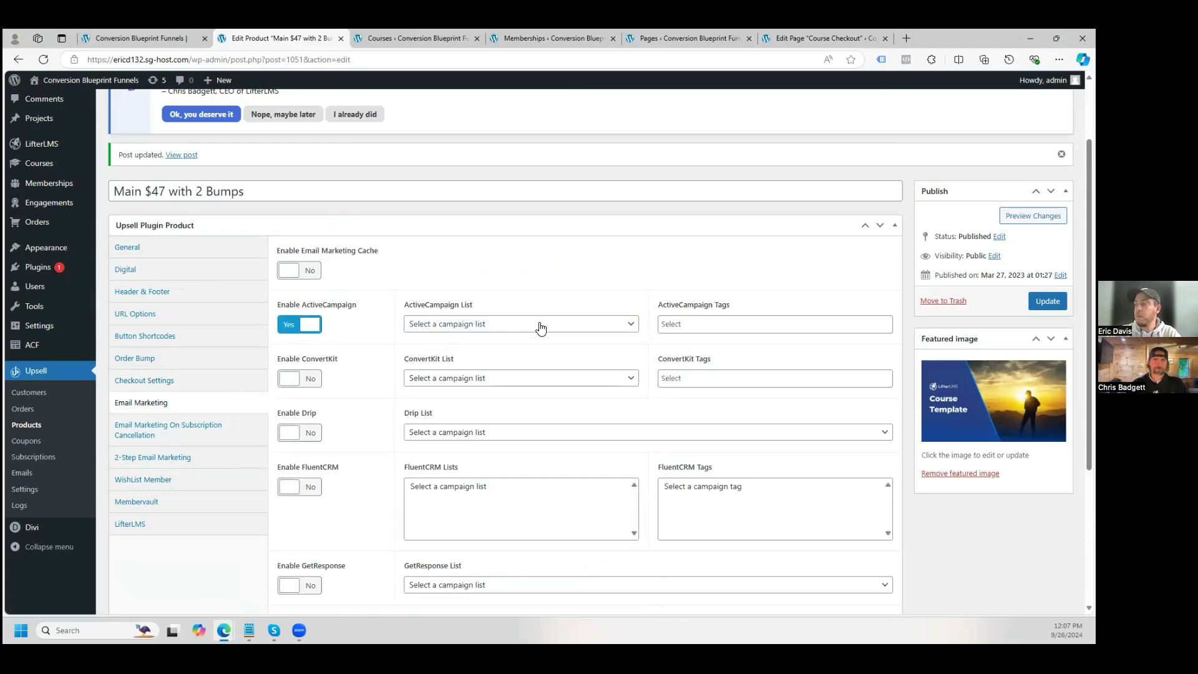
{"action": "left_click", "coordinate": [679, 324]}
{"action": "left_click", "coordinate": [564, 357]}
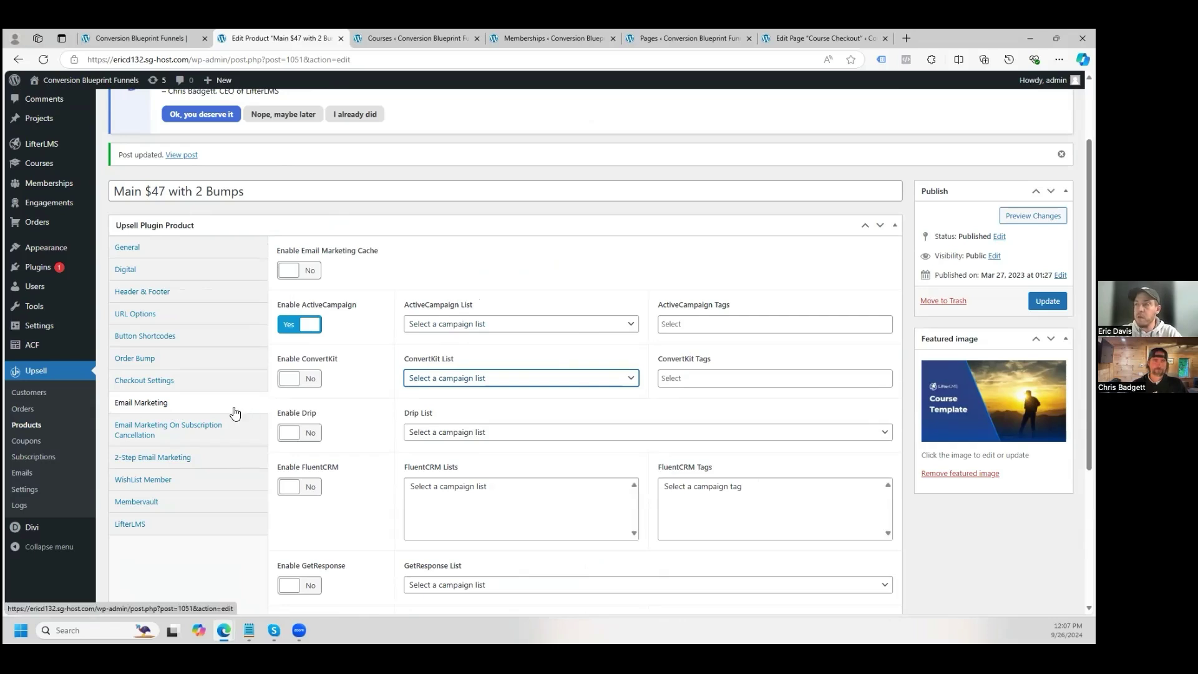
Show the Email Marketing On Subscription Cancellation settings.
{"action": "left_click", "coordinate": [161, 435]}
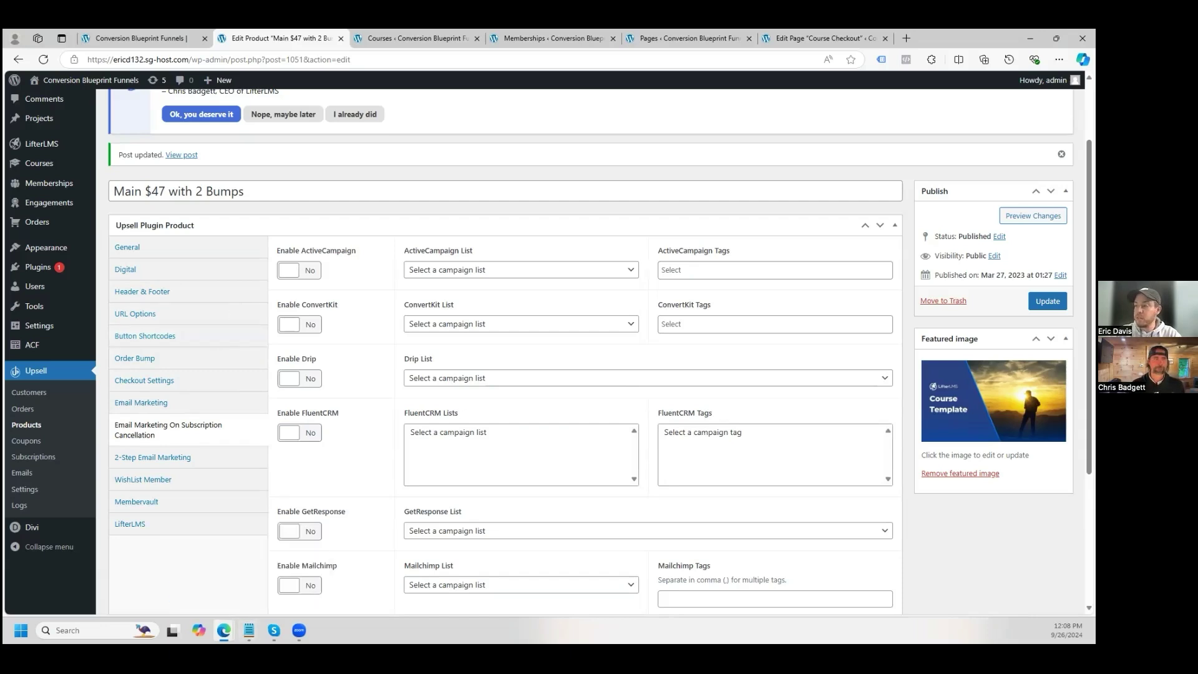
Bring the InPrivate order form window forward, maximize it, and scroll to its top.
{"action": "mouse_move", "coordinate": [265, 613]}
{"action": "left_click", "coordinate": [330, 579]}
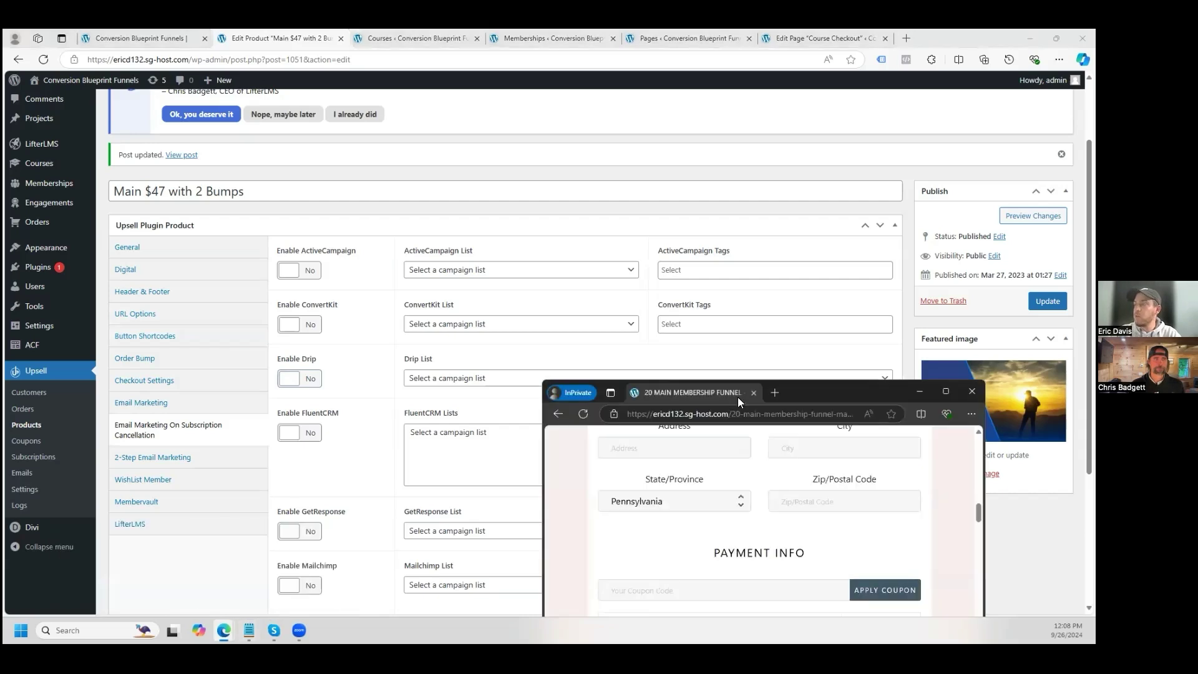
{"action": "left_click_drag", "start_coordinate": [795, 392], "coordinate": [603, 255]}
{"action": "double_click", "coordinate": [603, 255]}
{"action": "scroll", "coordinate": [487, 408], "scroll_direction": "up", "scroll_amount": 15}
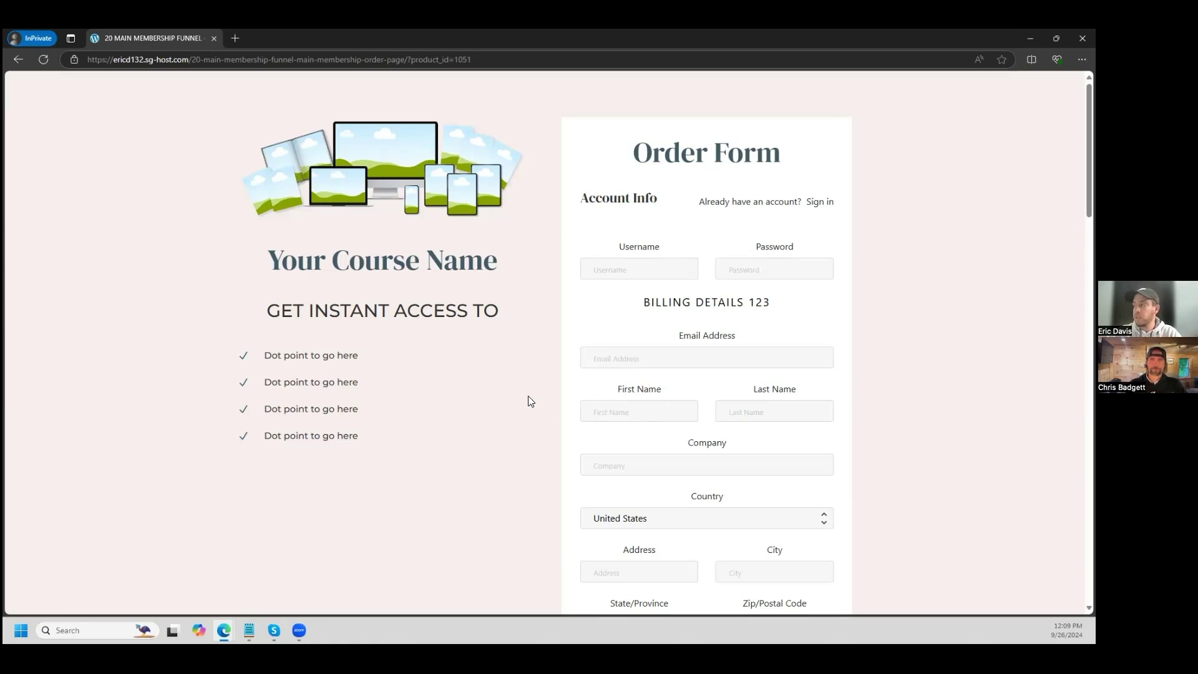
Scroll through the order form's product table and both order bumps and back.
{"action": "scroll", "coordinate": [528, 396], "scroll_direction": "down", "scroll_amount": 4}
{"action": "scroll", "coordinate": [551, 412], "scroll_direction": "down", "scroll_amount": 2}
{"action": "scroll", "coordinate": [549, 410], "scroll_direction": "down", "scroll_amount": 2}
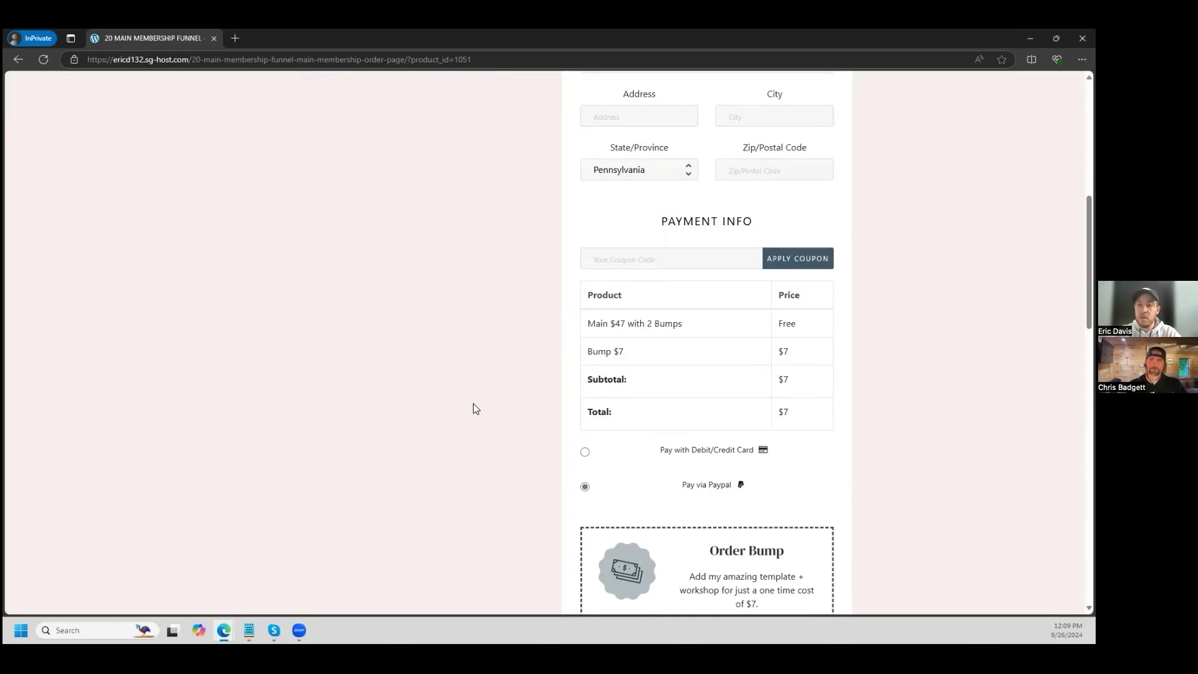
{"action": "scroll", "coordinate": [472, 408], "scroll_direction": "down", "scroll_amount": 9}
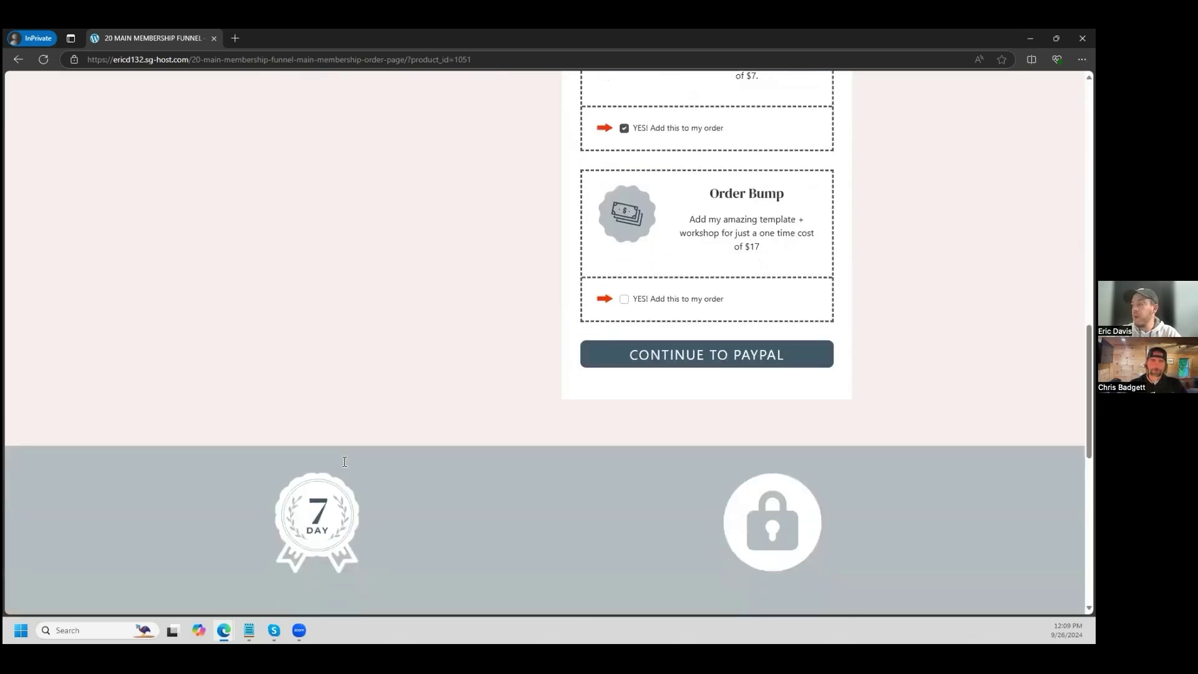
{"action": "scroll", "coordinate": [344, 461], "scroll_direction": "down", "scroll_amount": 3}
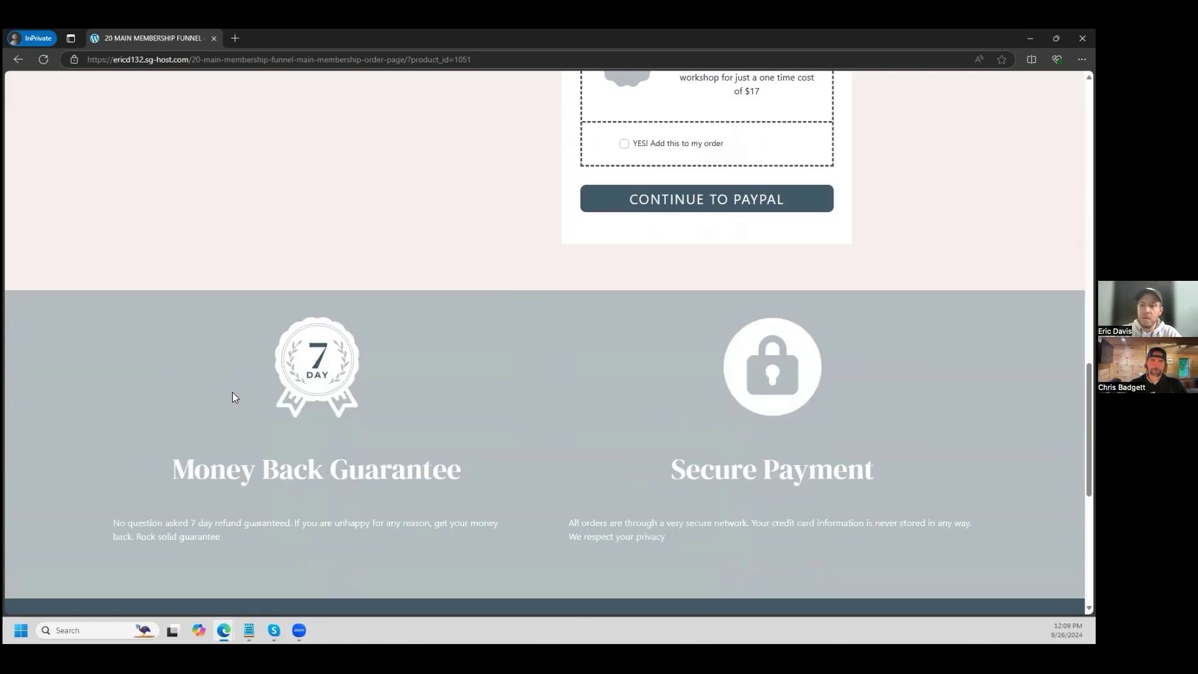
{"action": "scroll", "coordinate": [510, 408], "scroll_direction": "down", "scroll_amount": 1}
{"action": "scroll", "coordinate": [499, 418], "scroll_direction": "up", "scroll_amount": 2}
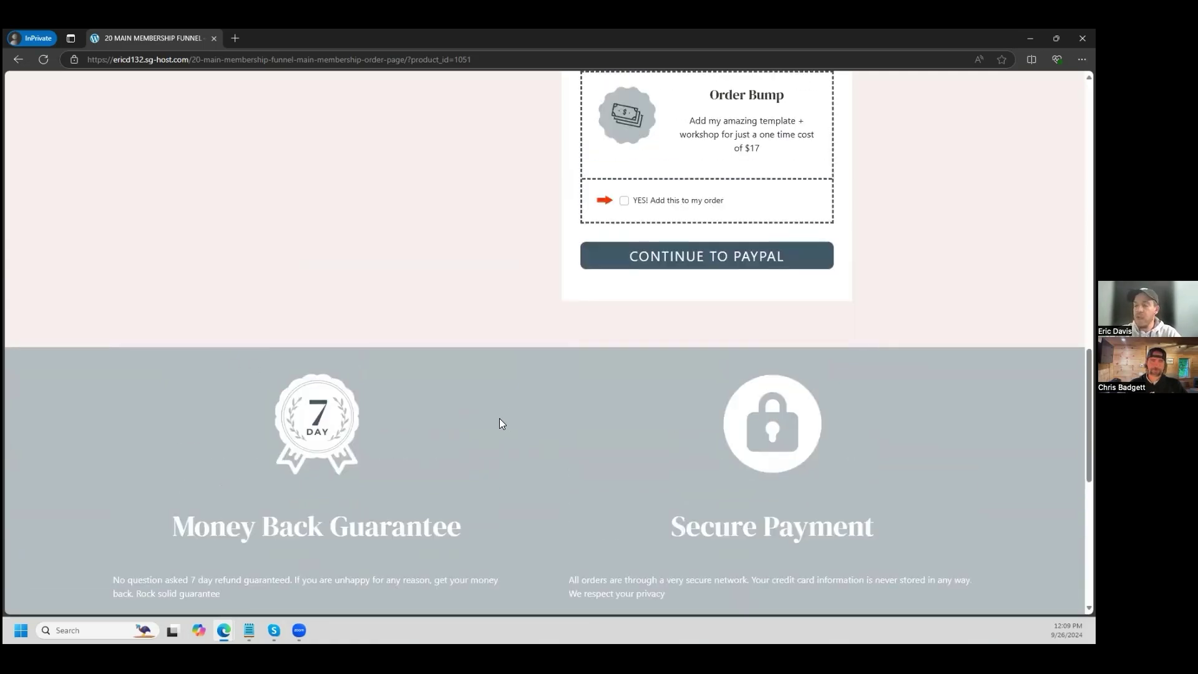
{"action": "scroll", "coordinate": [499, 423], "scroll_direction": "up", "scroll_amount": 12}
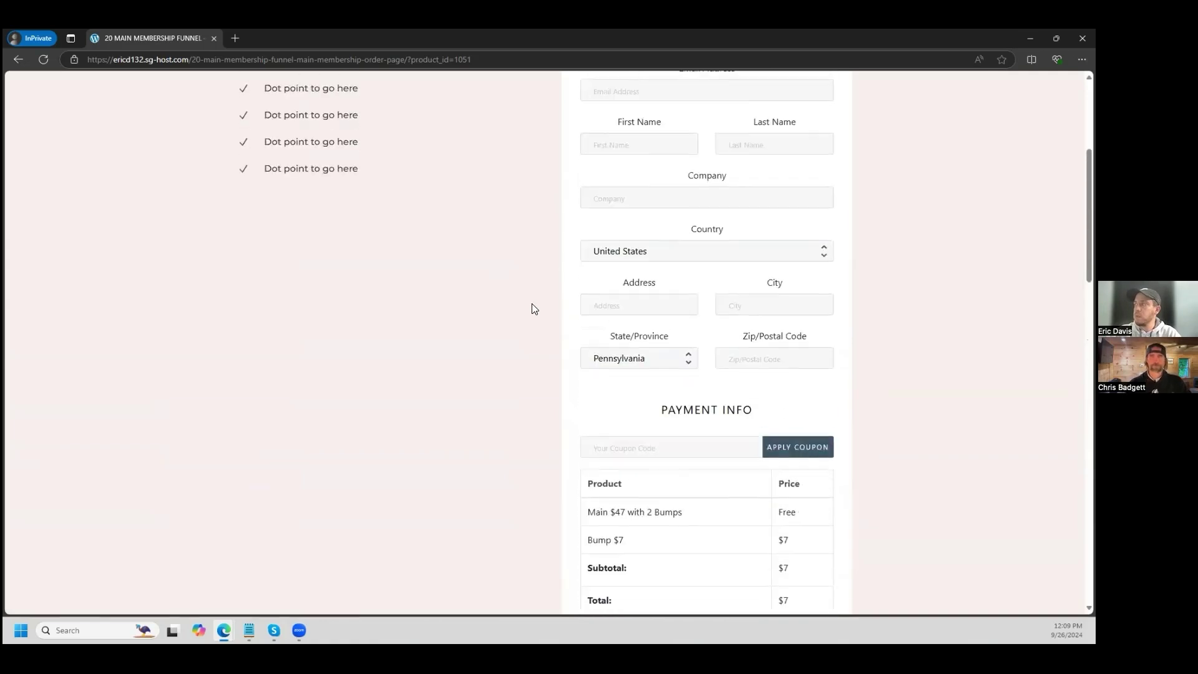
{"action": "scroll", "coordinate": [531, 308], "scroll_direction": "up", "scroll_amount": 3}
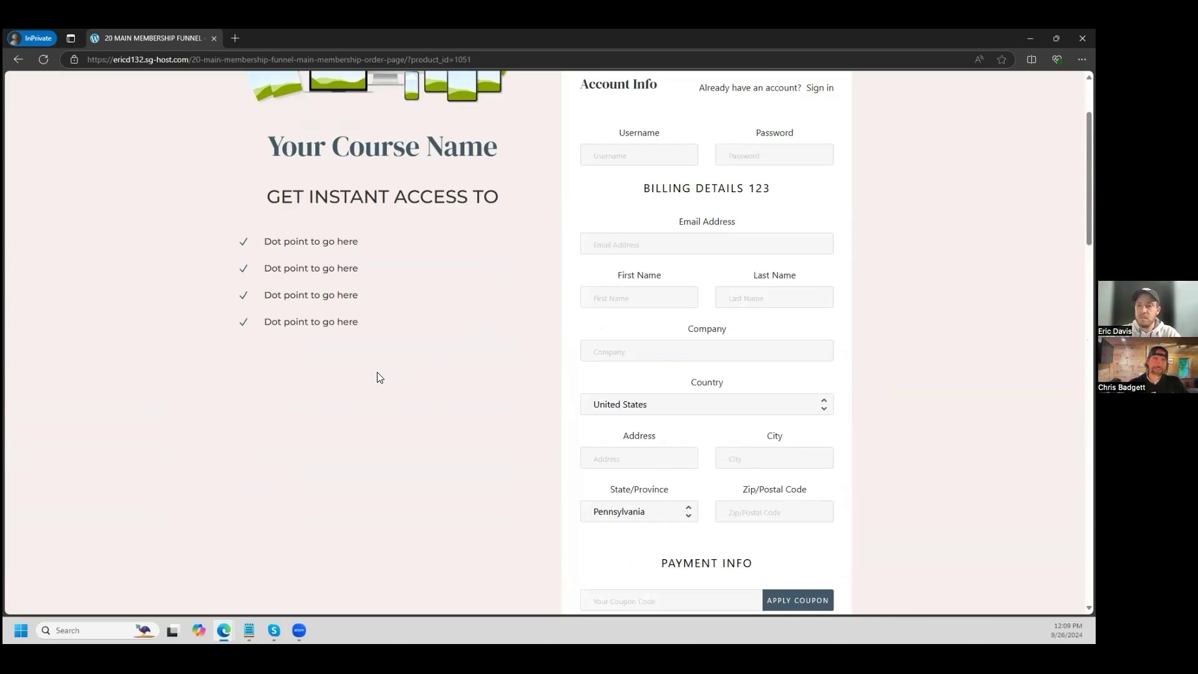
{"action": "scroll", "coordinate": [377, 377], "scroll_direction": "up", "scroll_amount": 2}
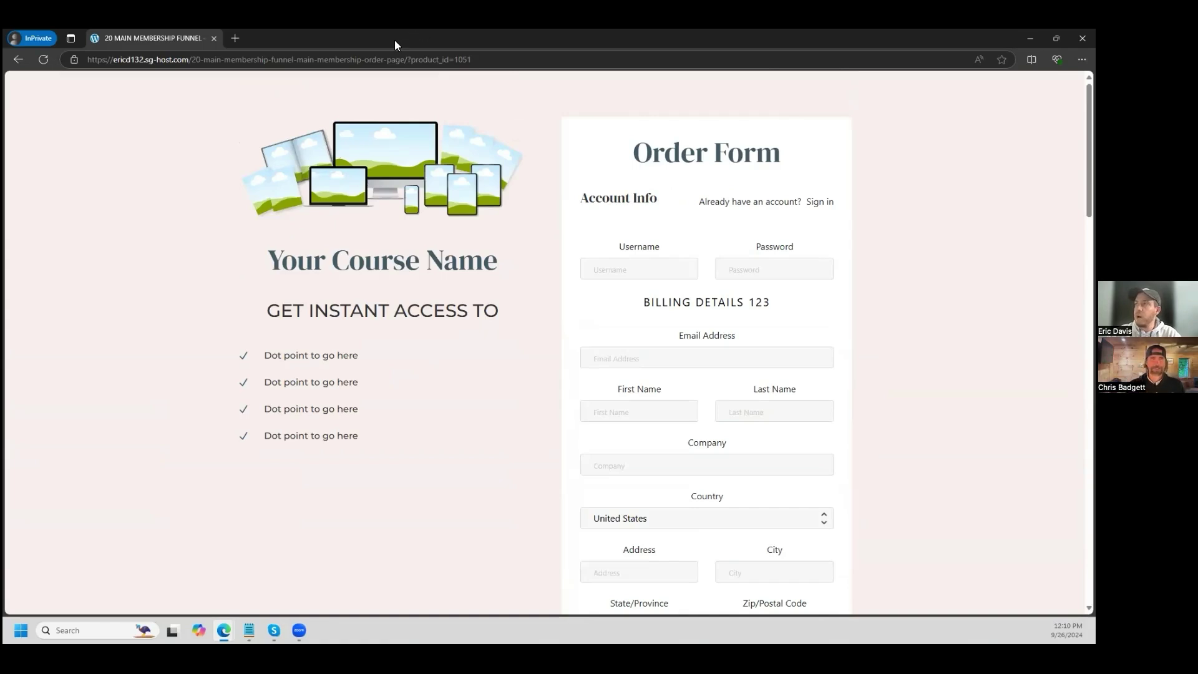
Restore the InPrivate window to its smaller size and return to the product editor.
{"action": "key", "text": "super+Down"}
{"action": "left_click", "coordinate": [494, 173]}
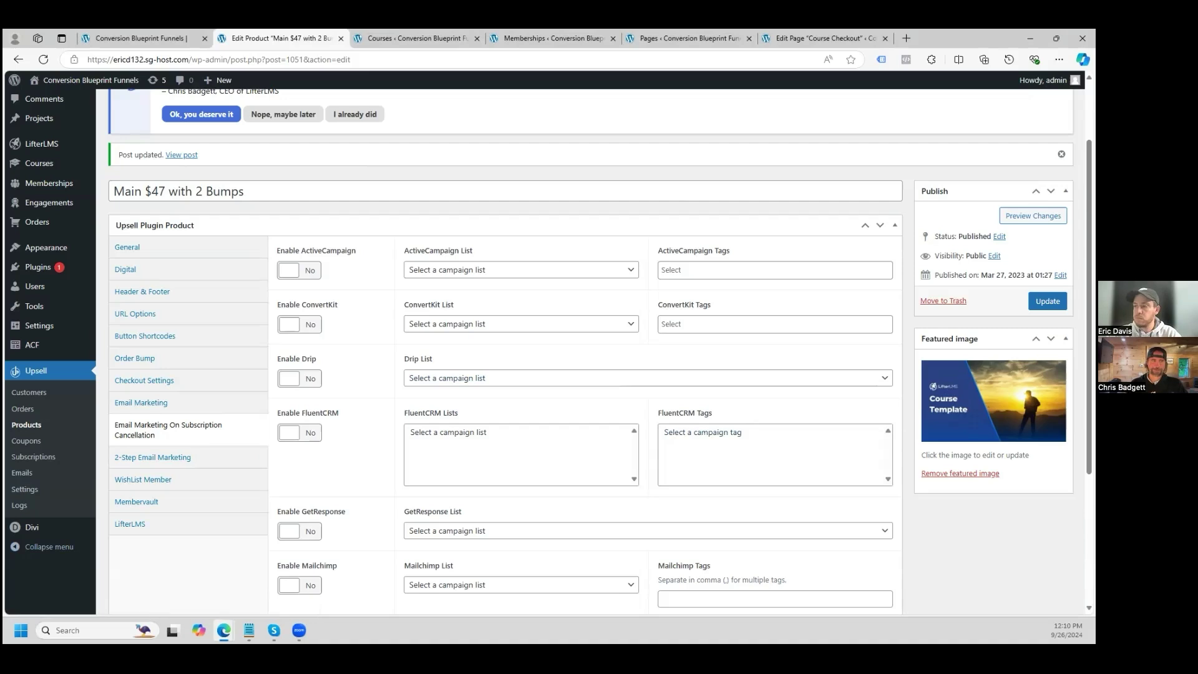
{"action": "mouse_move", "coordinate": [224, 630]}
{"action": "left_click", "coordinate": [317, 586]}
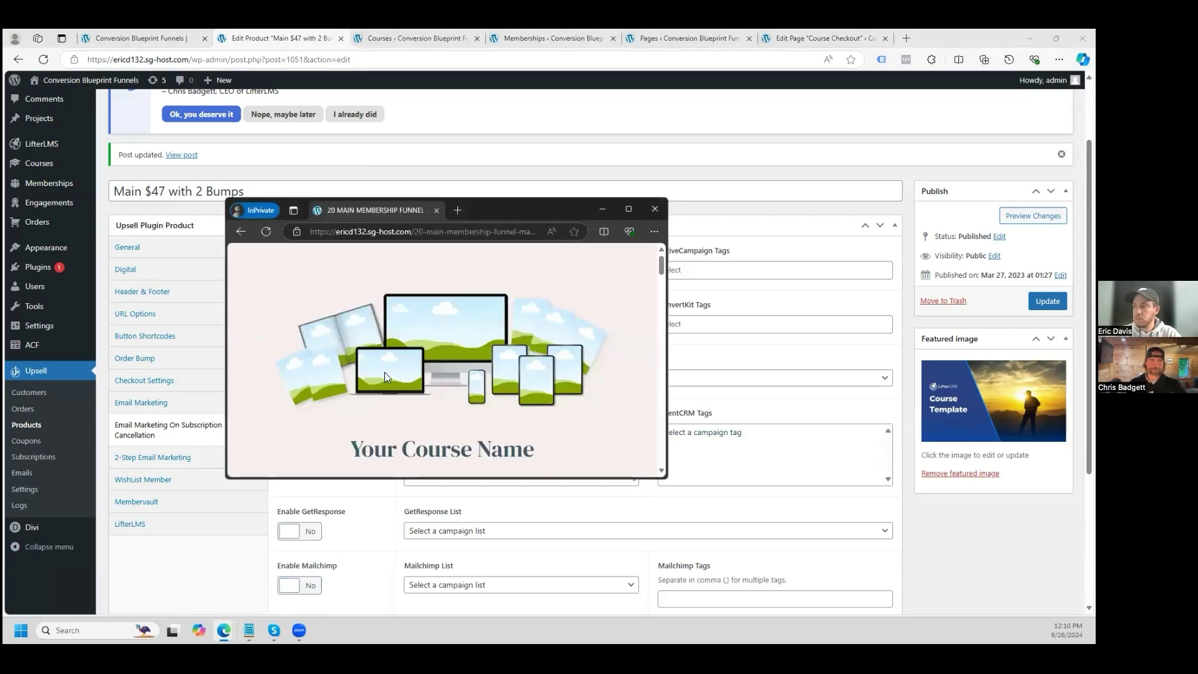
{"action": "scroll", "coordinate": [381, 375], "scroll_direction": "down", "scroll_amount": 3}
{"action": "double_click", "coordinate": [508, 206]}
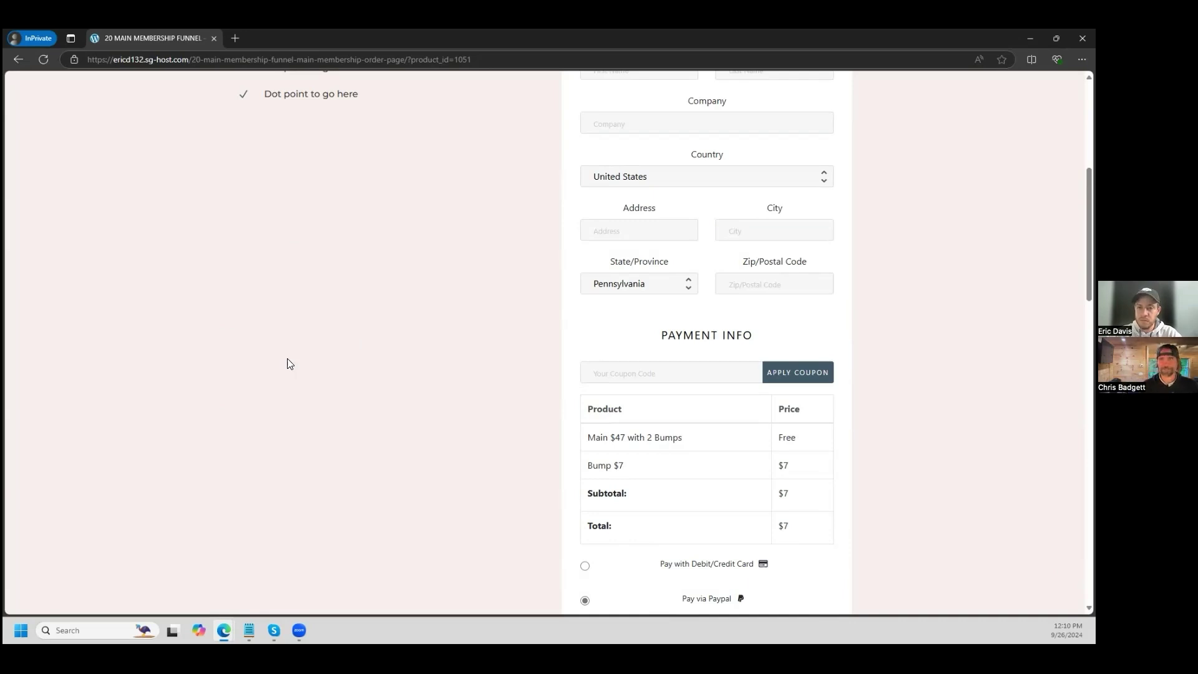
{"action": "left_click_drag", "start_coordinate": [286, 31], "coordinate": [503, 267]}
{"action": "left_click", "coordinate": [202, 560]}
{"action": "scroll", "coordinate": [219, 487], "scroll_direction": "down", "scroll_amount": 1}
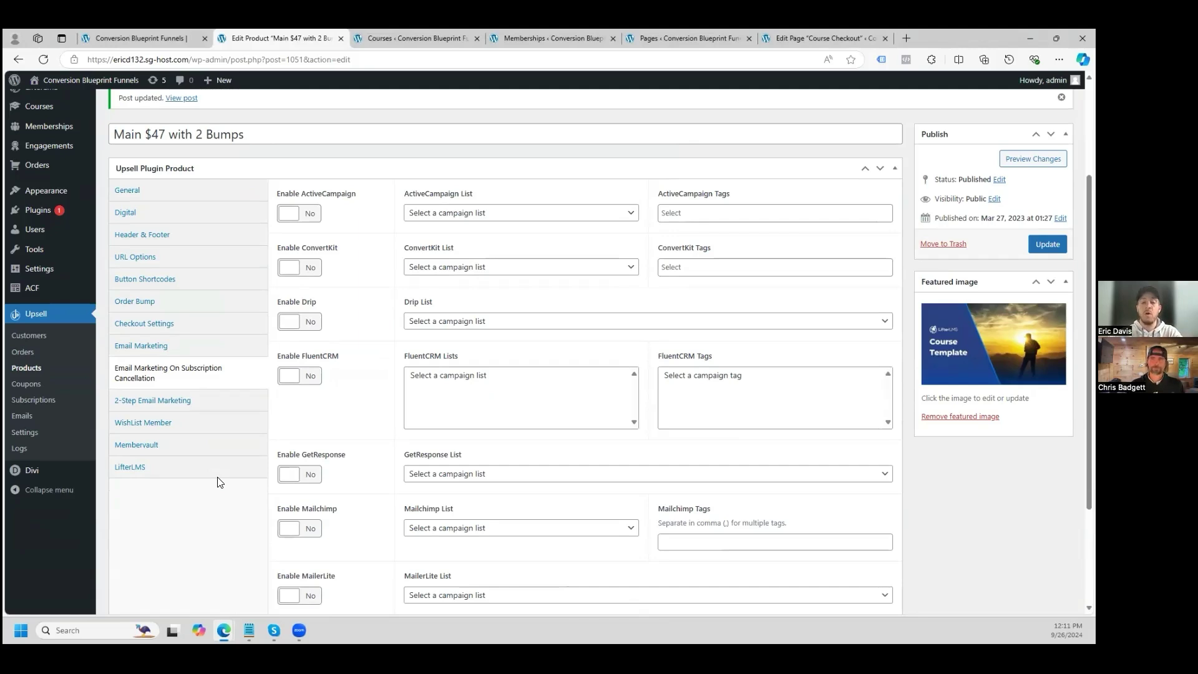
{"action": "left_click", "coordinate": [28, 368]}
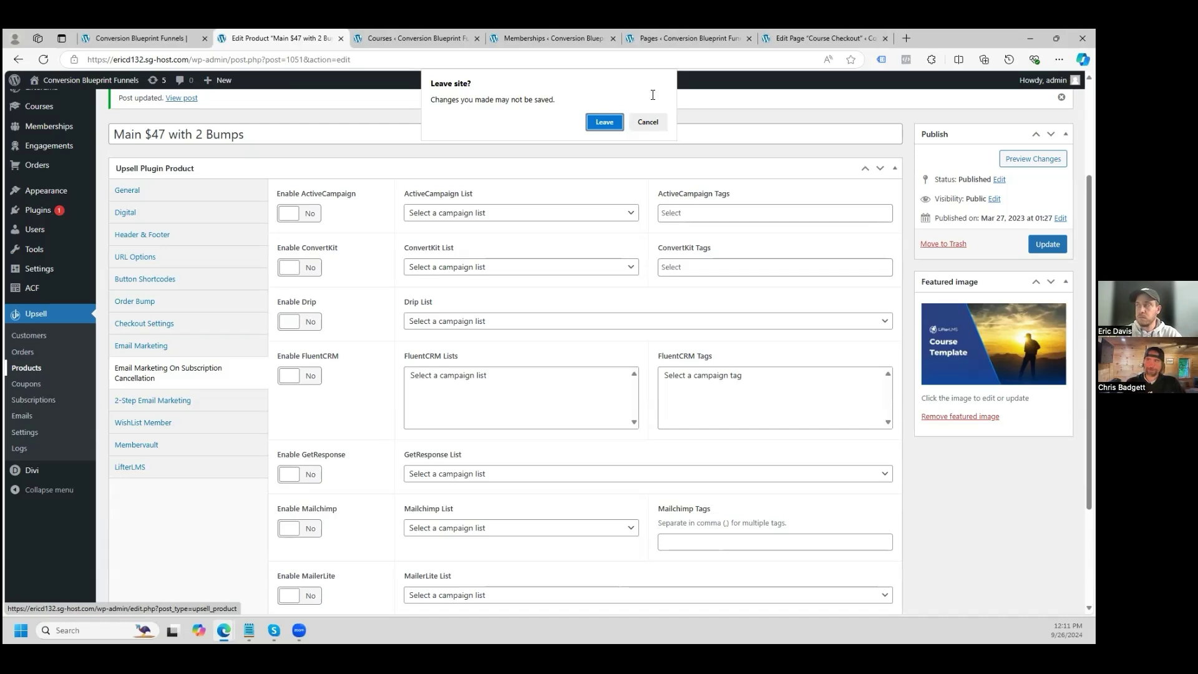
{"action": "left_click", "coordinate": [647, 121]}
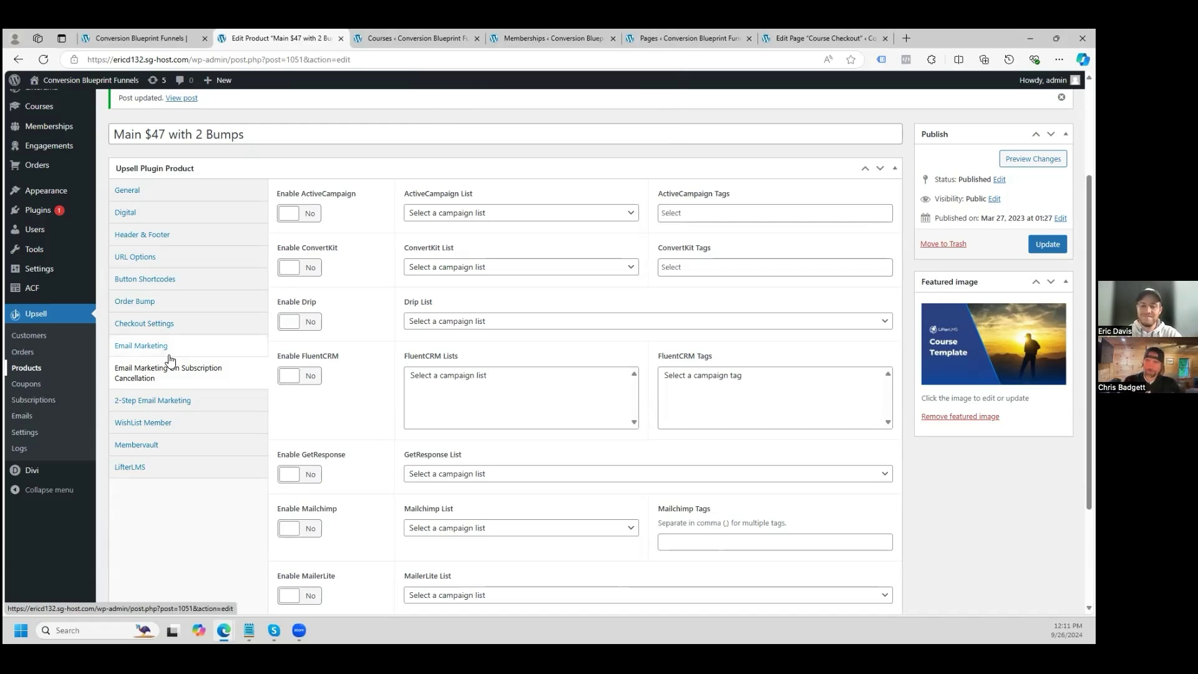